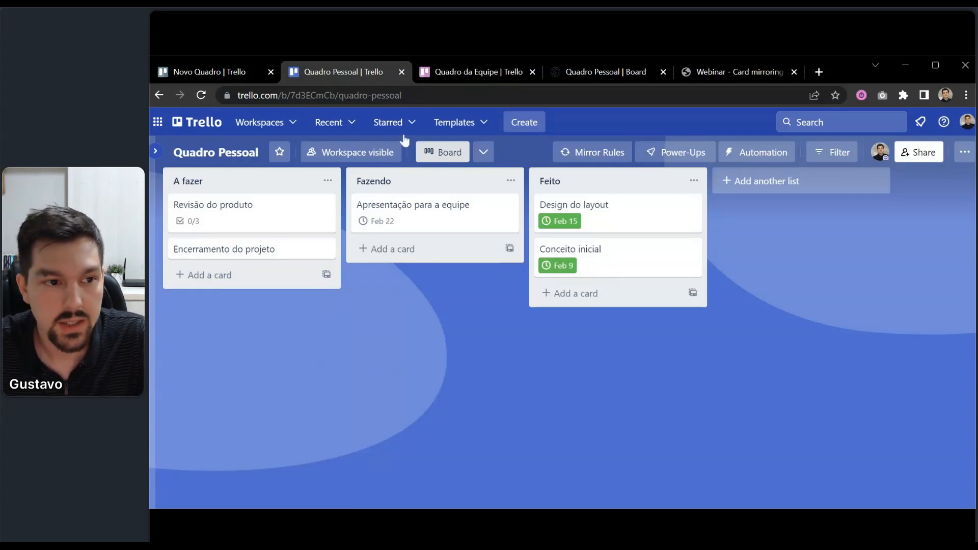
Open the Apresentação para a equipe card on Quadro Pessoal and dismiss its copy options without copying.
{"action": "left_click", "coordinate": [453, 75]}
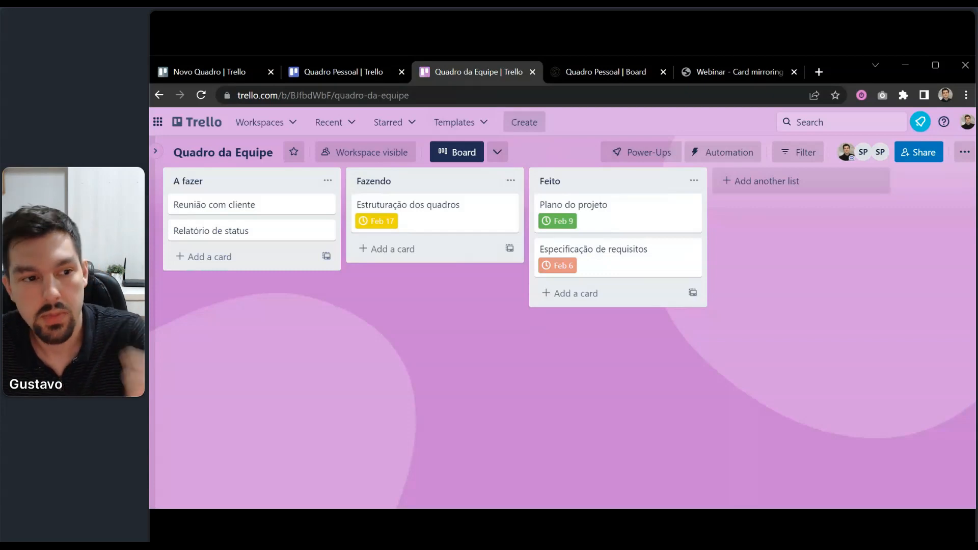
{"action": "left_click", "coordinate": [326, 73]}
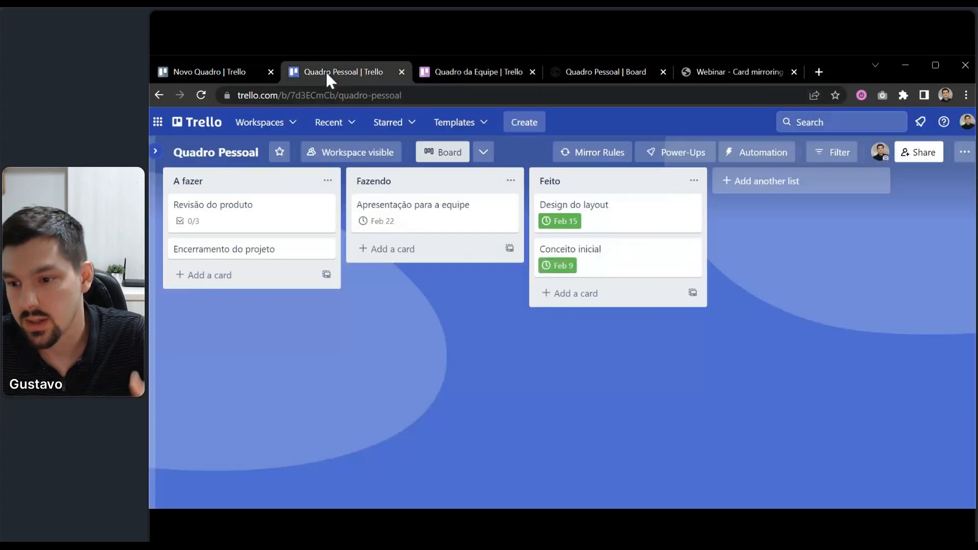
{"action": "left_click", "coordinate": [456, 223]}
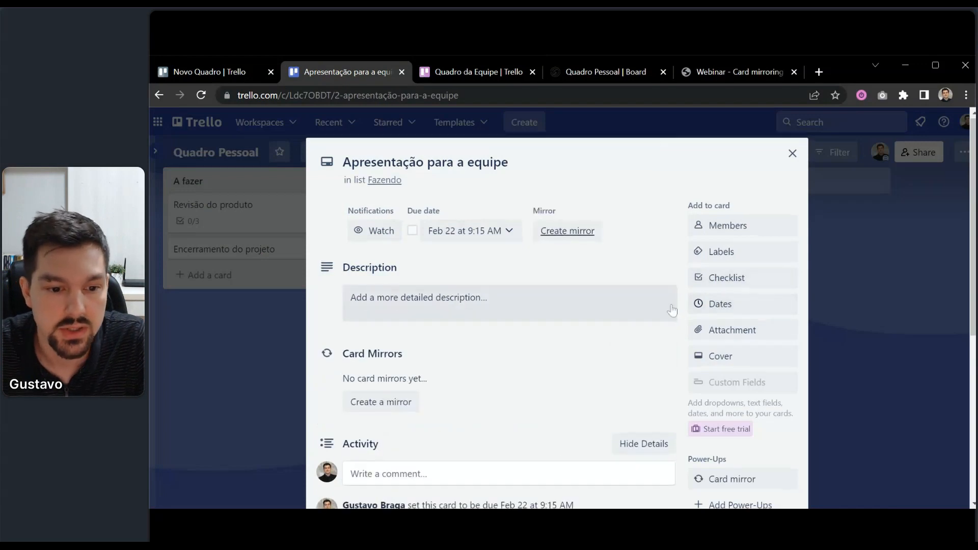
{"action": "scroll", "coordinate": [672, 305], "scroll_direction": "down", "scroll_amount": 5}
{"action": "scroll", "coordinate": [674, 307], "scroll_direction": "down", "scroll_amount": 1}
{"action": "left_click", "coordinate": [748, 342]}
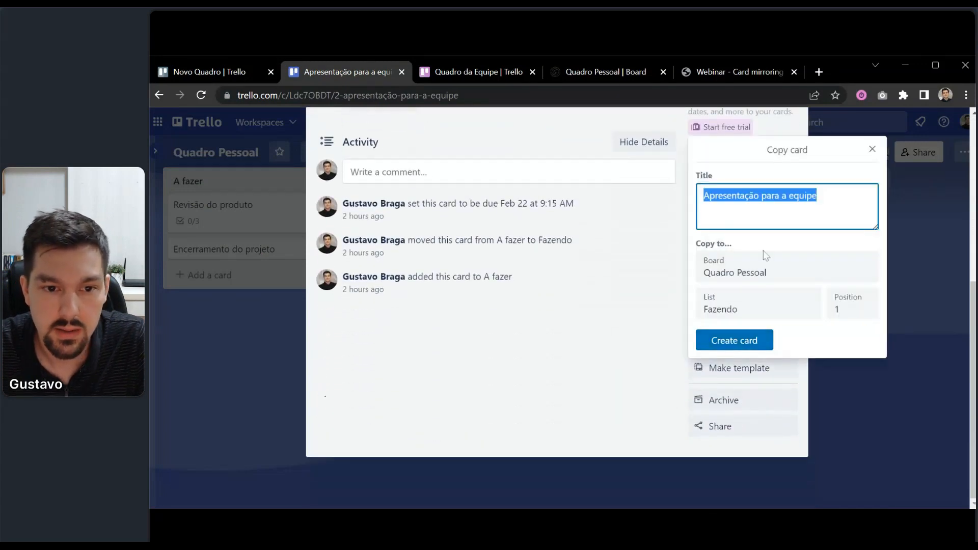
{"action": "left_click", "coordinate": [779, 196]}
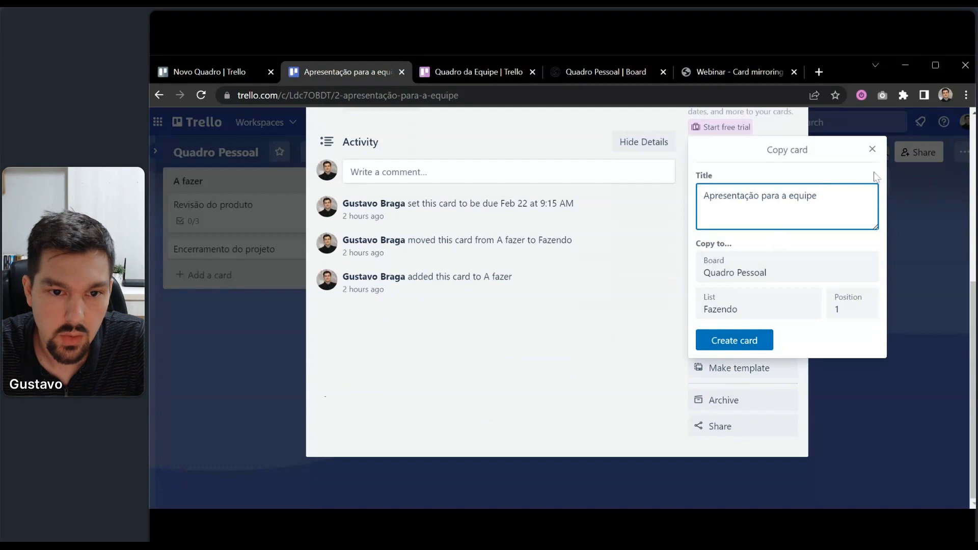
{"action": "left_click", "coordinate": [873, 151]}
{"action": "left_click", "coordinate": [857, 232]}
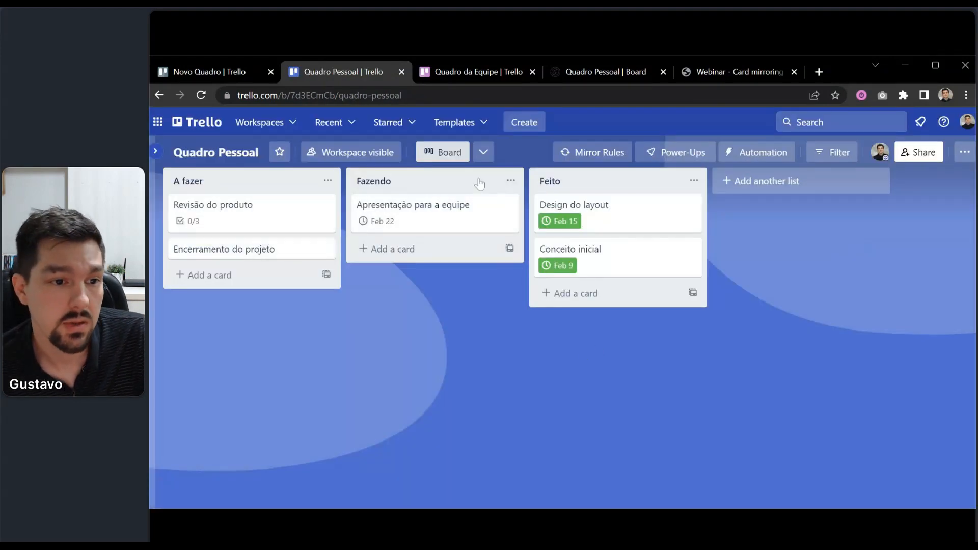
Reopen the Apresentação para a equipe card and mark its due date complete.
{"action": "left_click", "coordinate": [438, 216]}
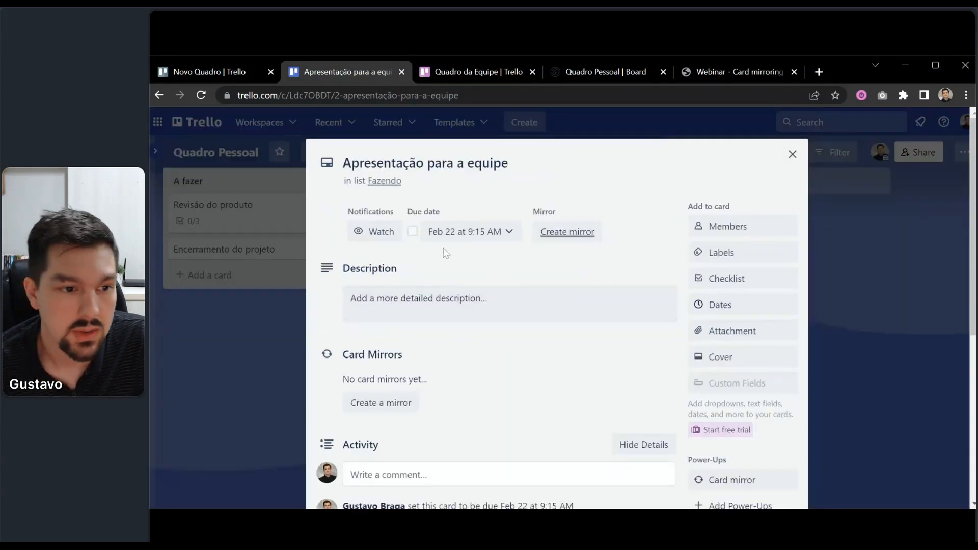
{"action": "left_click", "coordinate": [413, 232]}
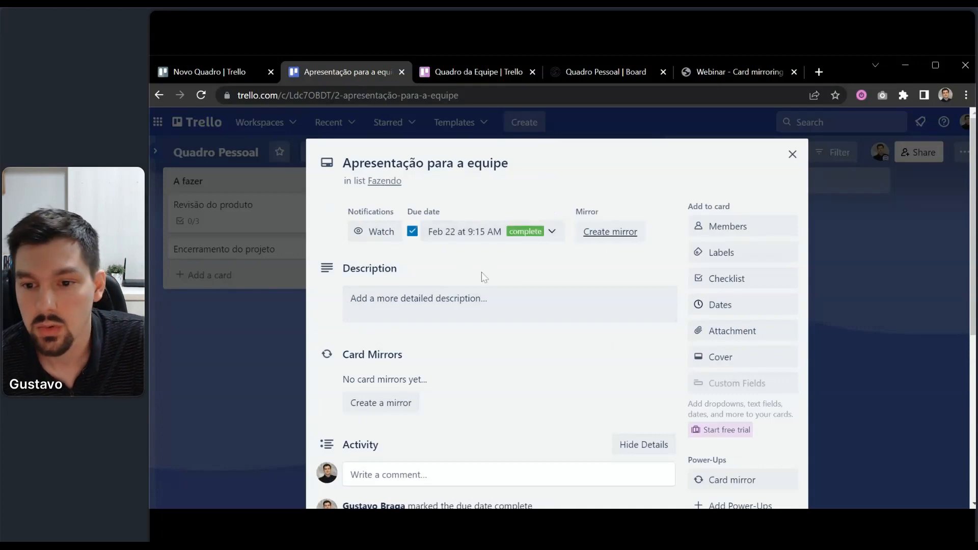
{"action": "left_click", "coordinate": [412, 232]}
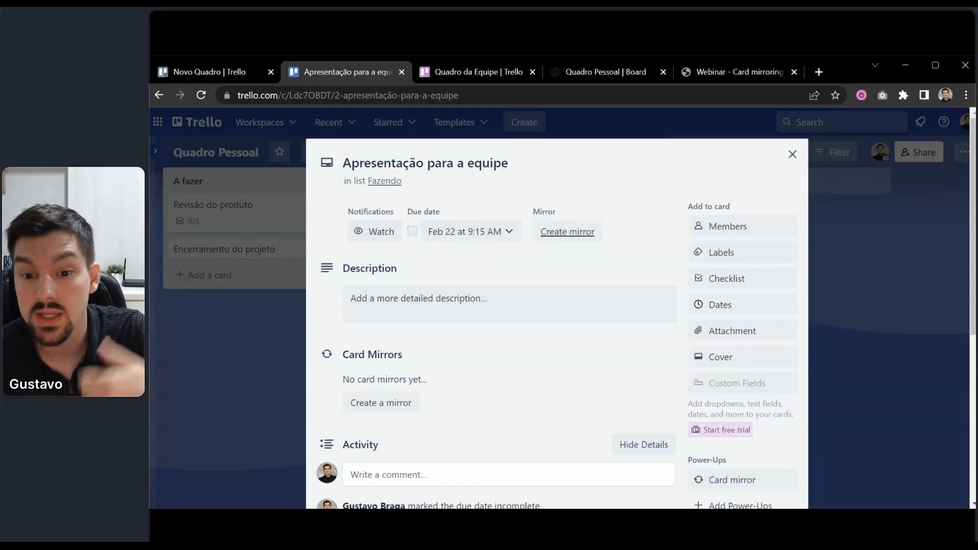
{"action": "left_click", "coordinate": [413, 233]}
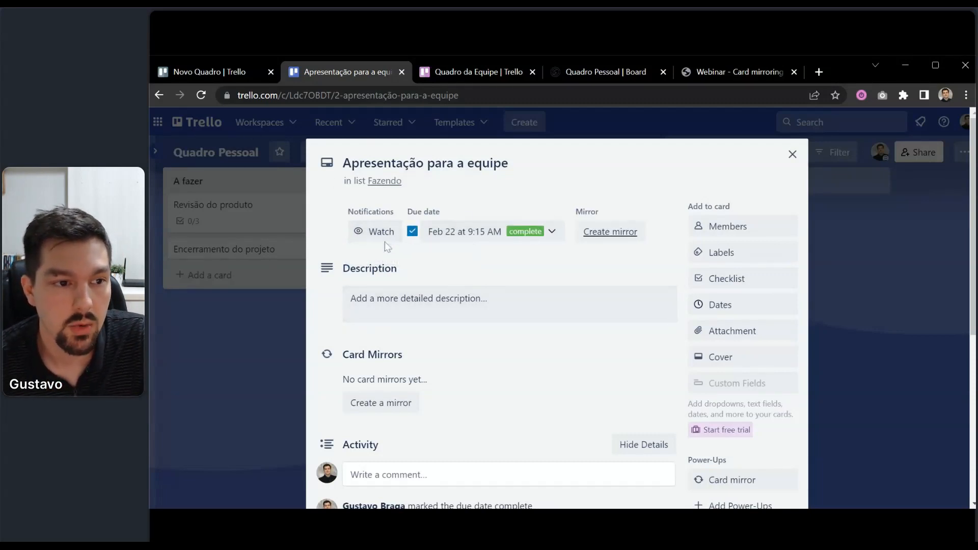
Check Estruturação dos quadros on Quadro da Equipe, then mark Apresentação para a equipe's due date incomplete.
{"action": "left_click", "coordinate": [471, 71]}
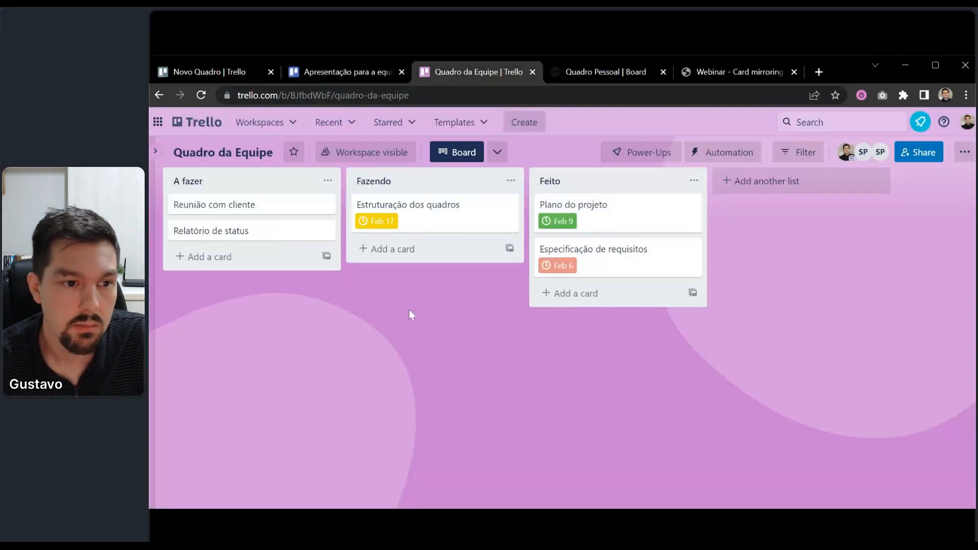
{"action": "left_click", "coordinate": [412, 213]}
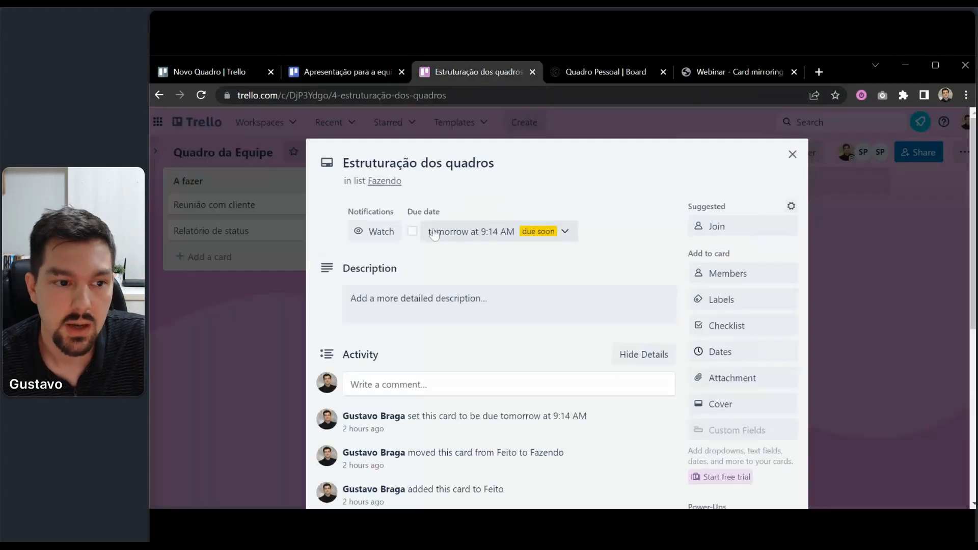
{"action": "left_click", "coordinate": [440, 121]}
{"action": "left_click", "coordinate": [357, 72]}
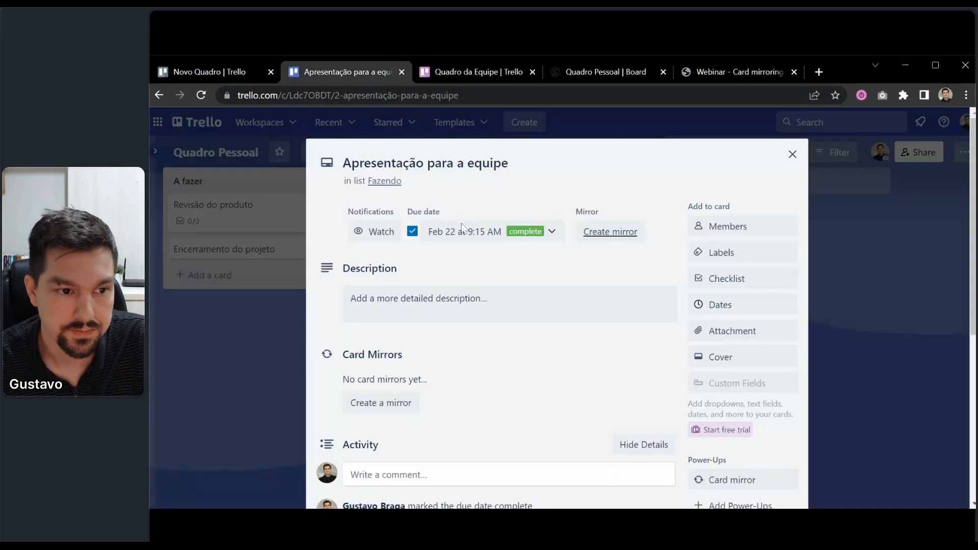
{"action": "left_click", "coordinate": [413, 233]}
{"action": "left_click", "coordinate": [214, 349]}
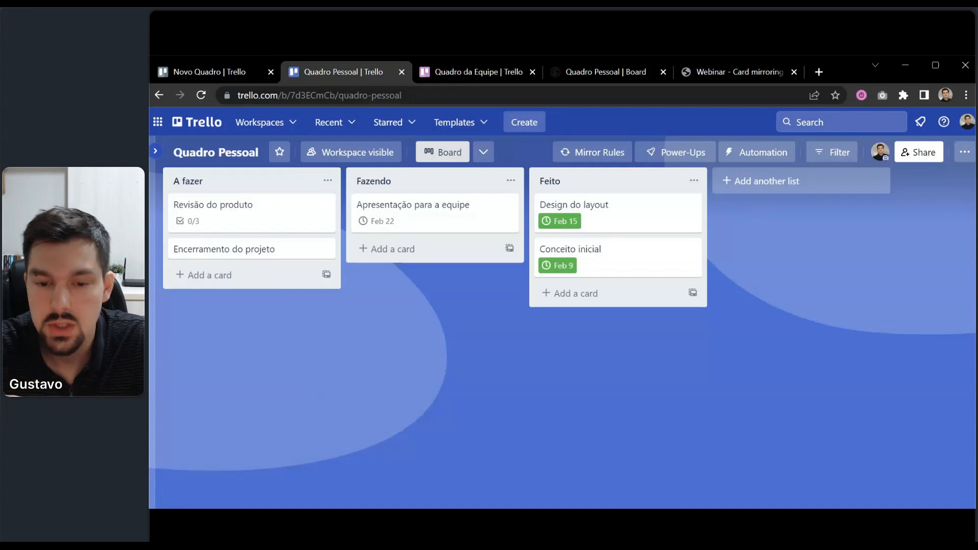
Search 'mirror placker' in Novo Quadro's power-ups and add 2 way Card Mirror & Sync by Placker.
{"action": "left_click", "coordinate": [182, 72]}
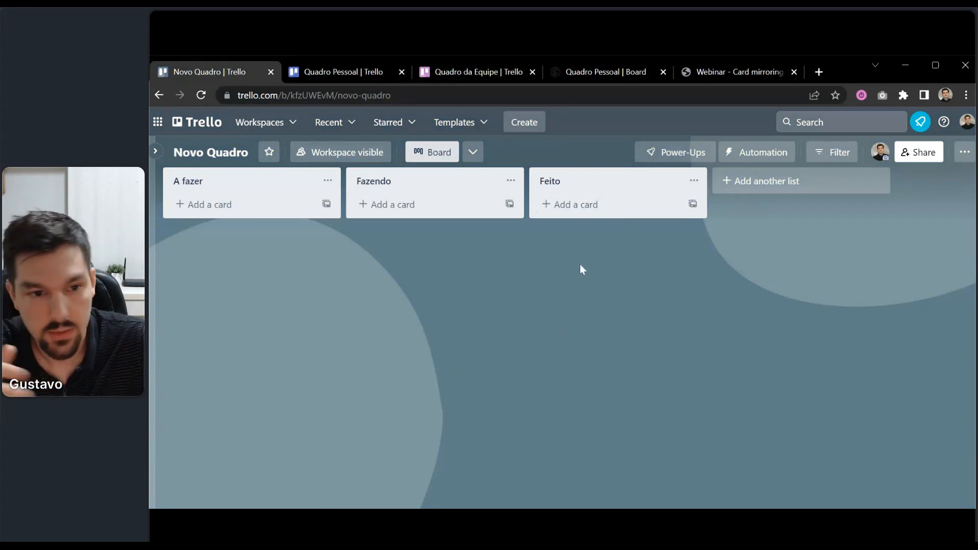
{"action": "left_click", "coordinate": [671, 153]}
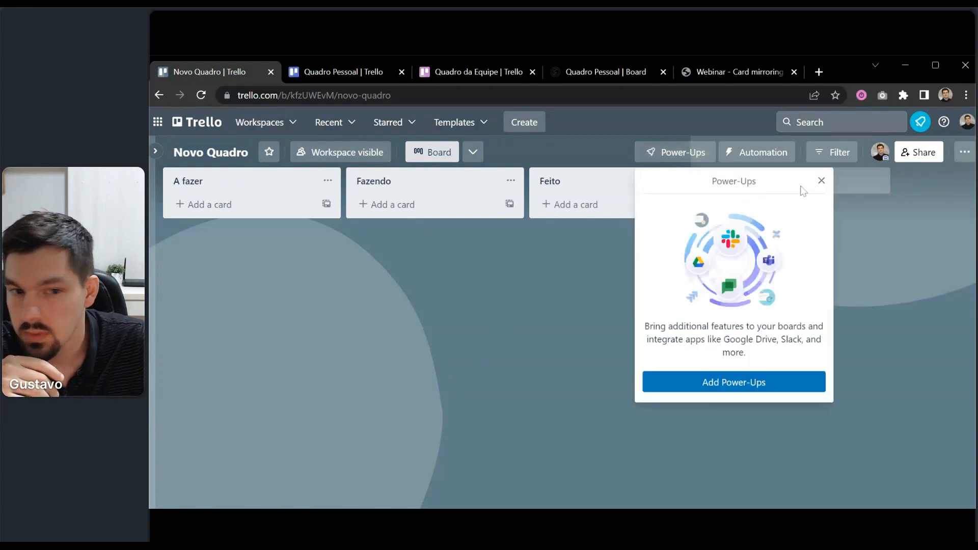
{"action": "left_click", "coordinate": [703, 381]}
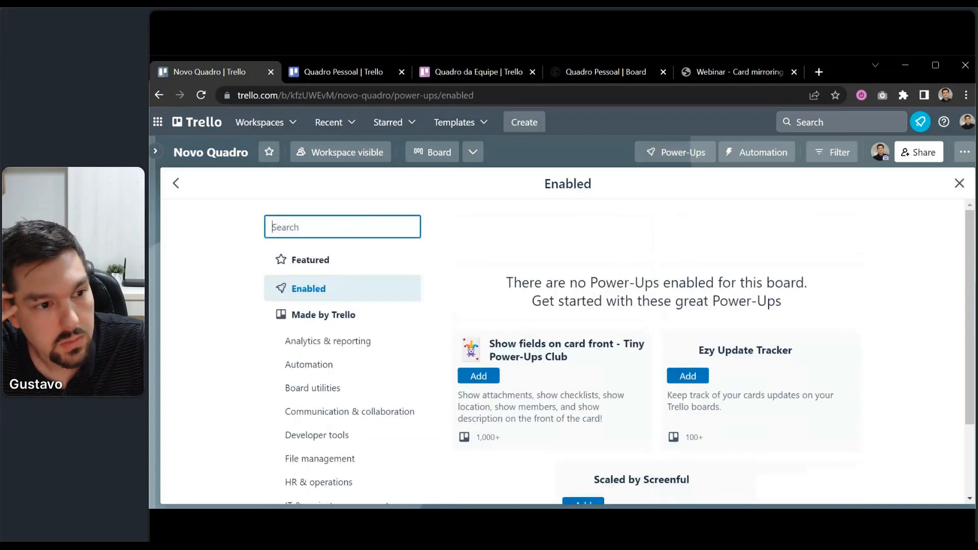
{"action": "type", "text": "mirr"}
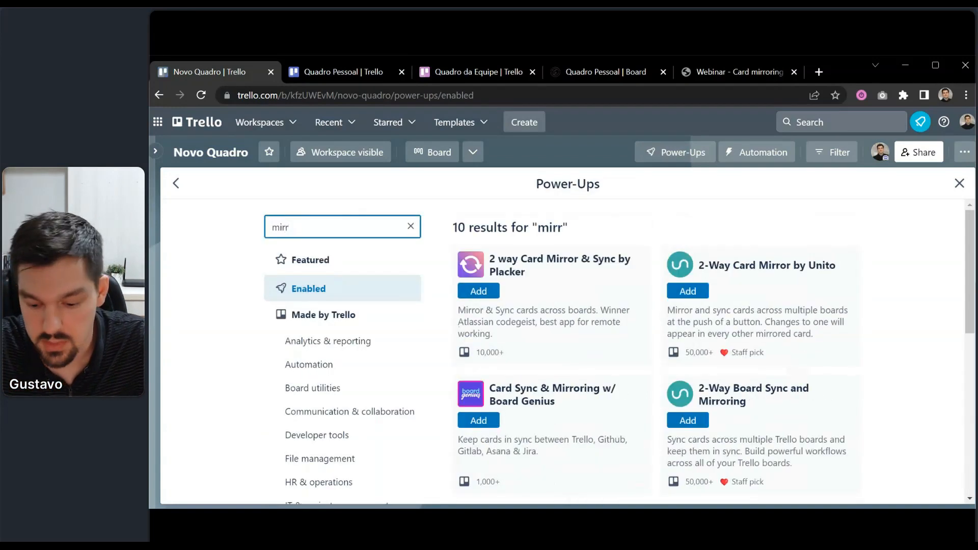
{"action": "type", "text": "or placker"}
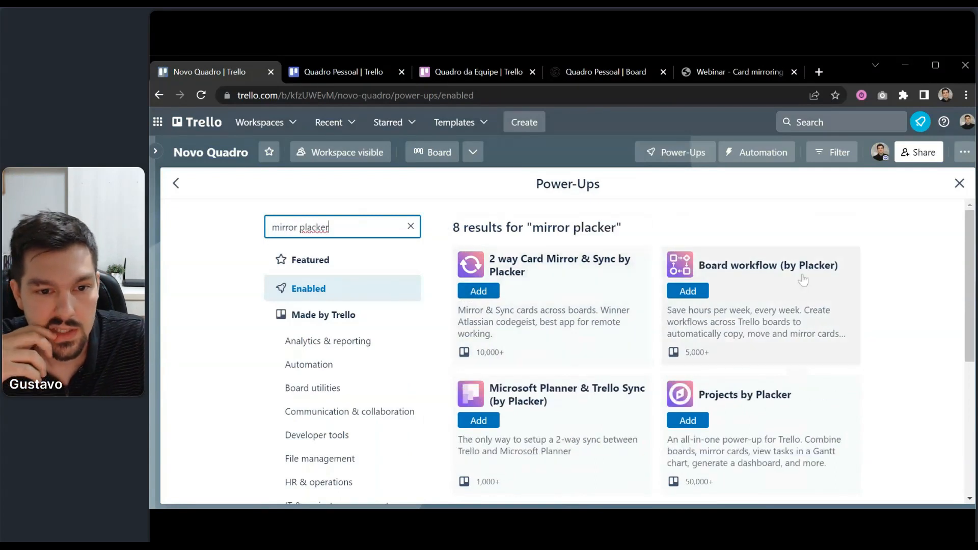
{"action": "left_click", "coordinate": [482, 296]}
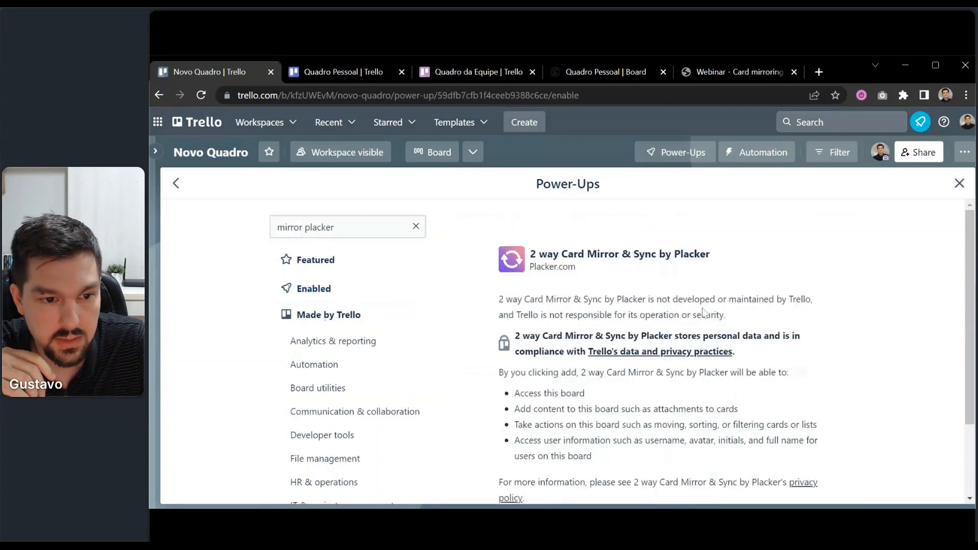
{"action": "scroll", "coordinate": [504, 296], "scroll_direction": "down", "scroll_amount": 2}
{"action": "left_click", "coordinate": [698, 436]}
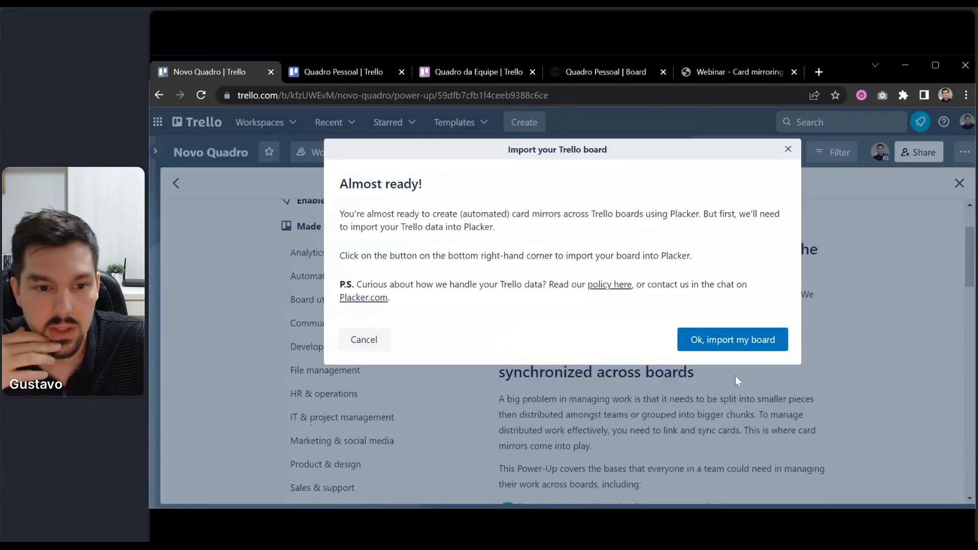
Import Novo Quadro into Placker and close the welcome dialog with Get started.
{"action": "left_click", "coordinate": [736, 340]}
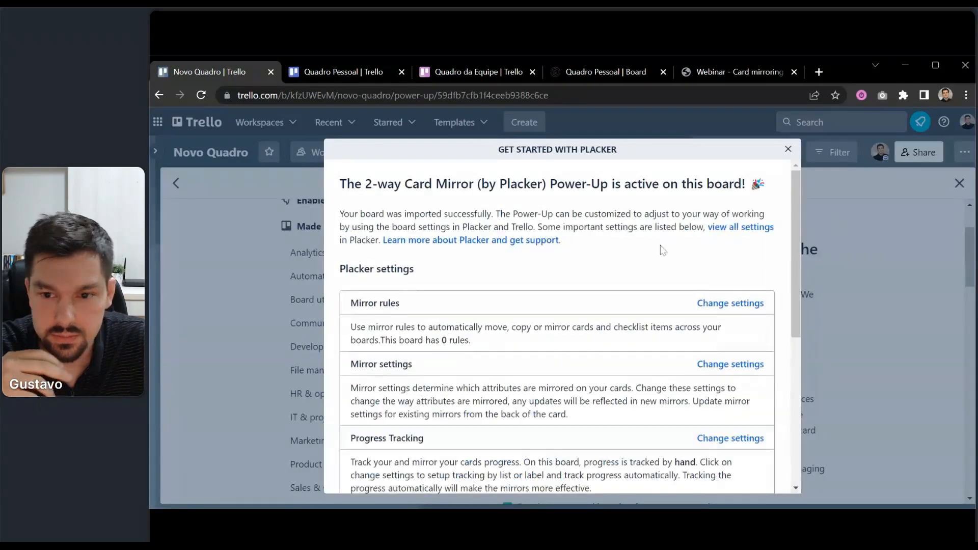
{"action": "scroll", "coordinate": [654, 322], "scroll_direction": "down", "scroll_amount": 5}
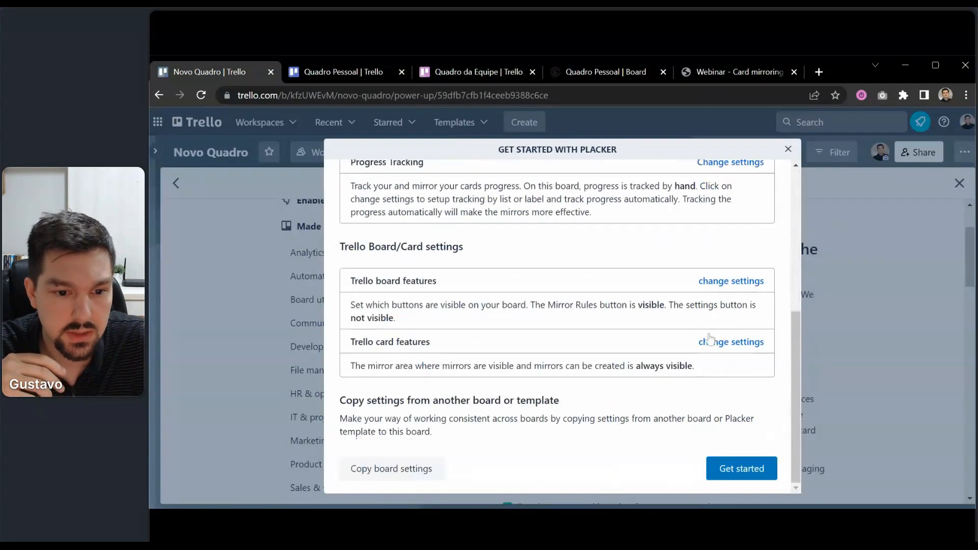
{"action": "scroll", "coordinate": [754, 387], "scroll_direction": "up", "scroll_amount": 5}
{"action": "scroll", "coordinate": [739, 407], "scroll_direction": "down", "scroll_amount": 5}
{"action": "left_click", "coordinate": [723, 469]}
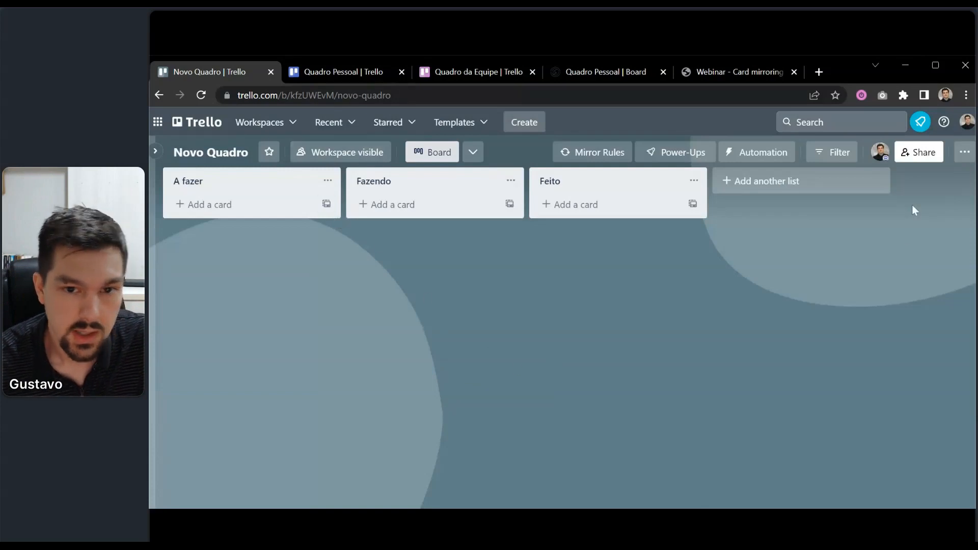
Switch between Quadro Pessoal and Quadro da Equipe, ending on Quadro Pessoal.
{"action": "left_click", "coordinate": [338, 74]}
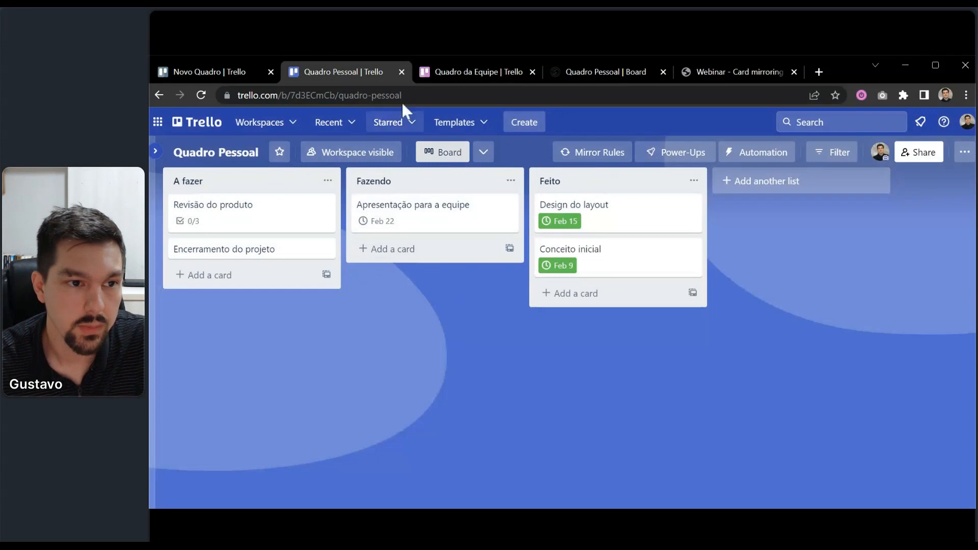
{"action": "left_click", "coordinate": [472, 69]}
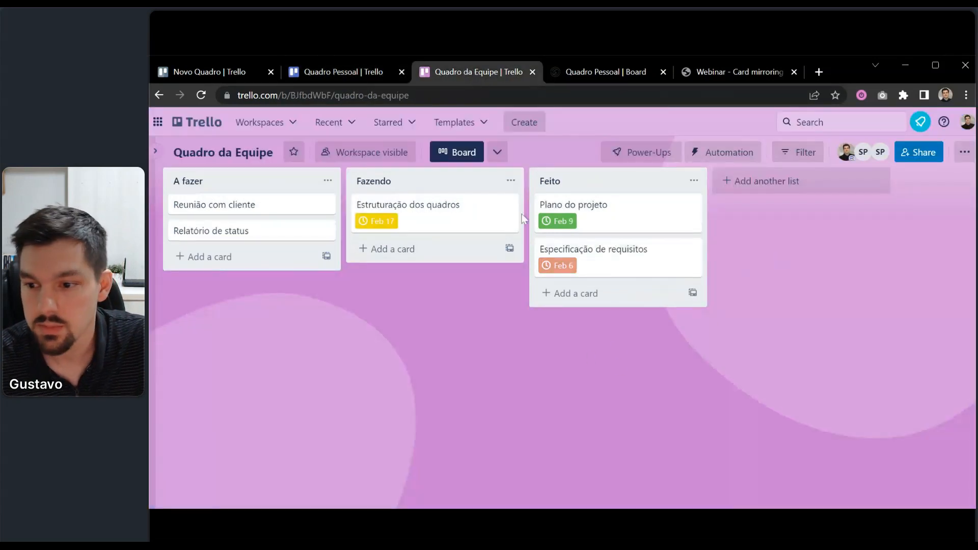
{"action": "left_click", "coordinate": [371, 74]}
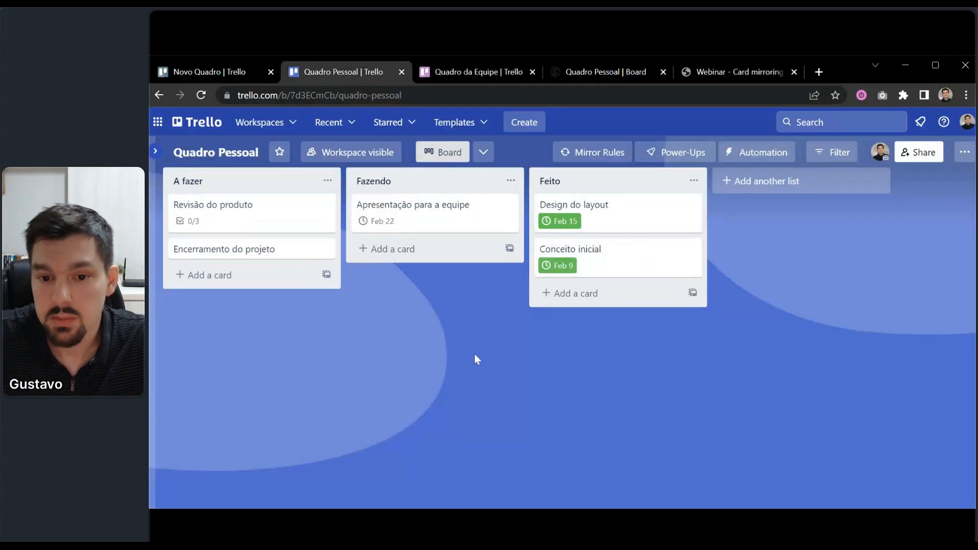
Add a 'Nova tarefa' card to Quadro Pessoal's A fazer list.
{"action": "left_click", "coordinate": [277, 280]}
{"action": "type", "text": "No"}
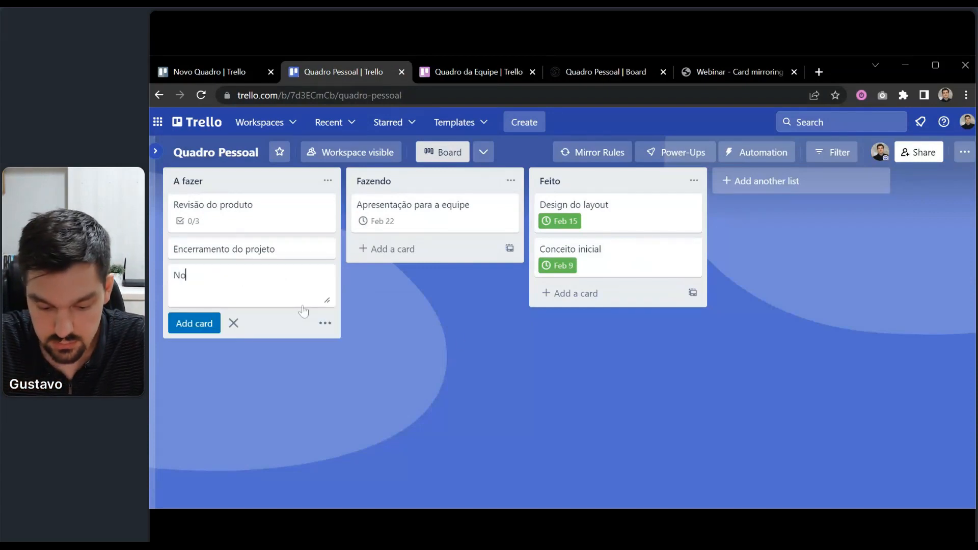
{"action": "type", "text": "va tarefa"}
{"action": "key", "text": "Return"}
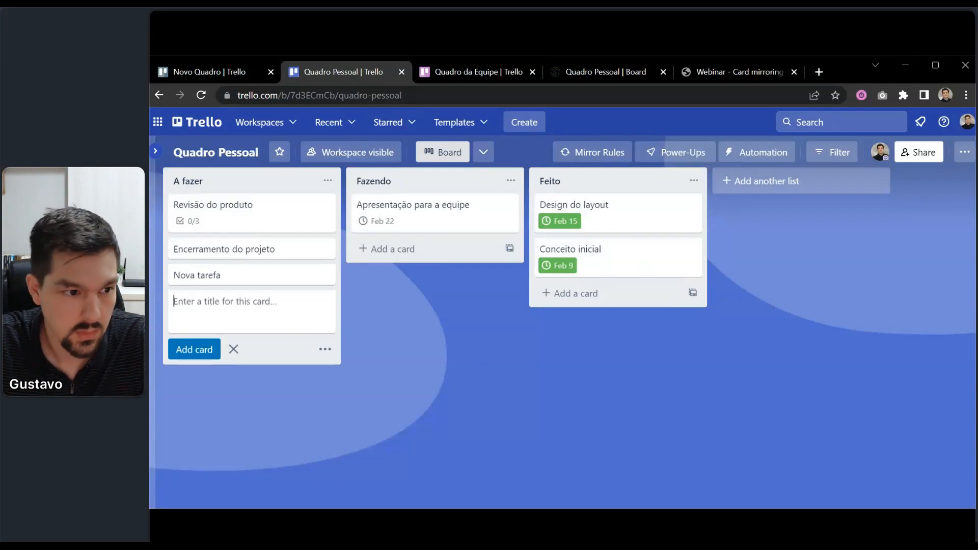
{"action": "left_click", "coordinate": [518, 360]}
{"action": "left_click", "coordinate": [465, 75]}
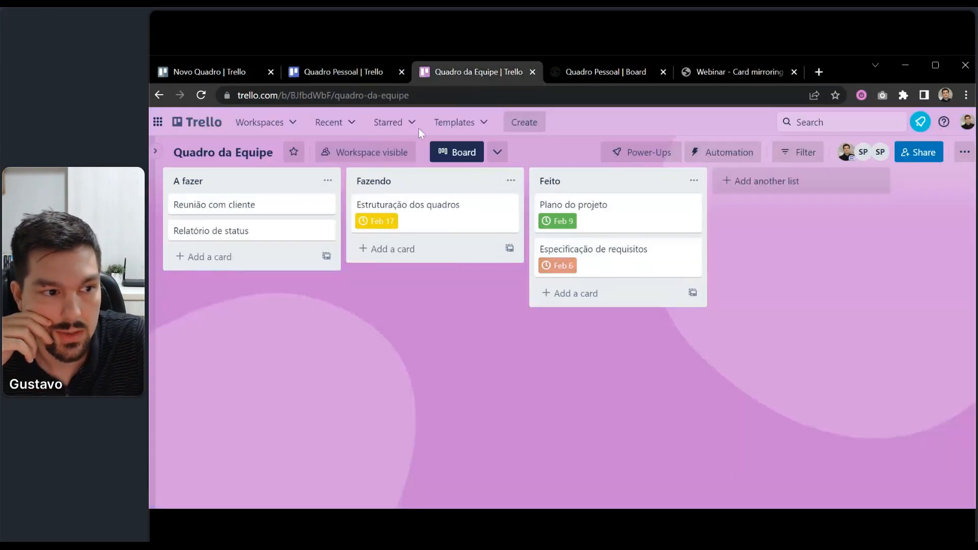
{"action": "left_click", "coordinate": [348, 77]}
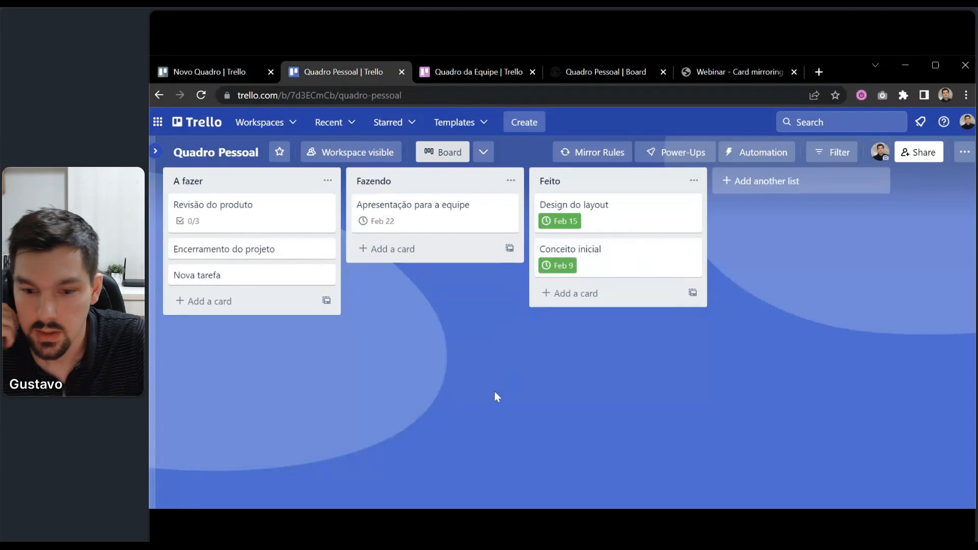
Create a card mirror of Nova tarefa on the Quadro da Equipe board.
{"action": "left_click", "coordinate": [259, 280]}
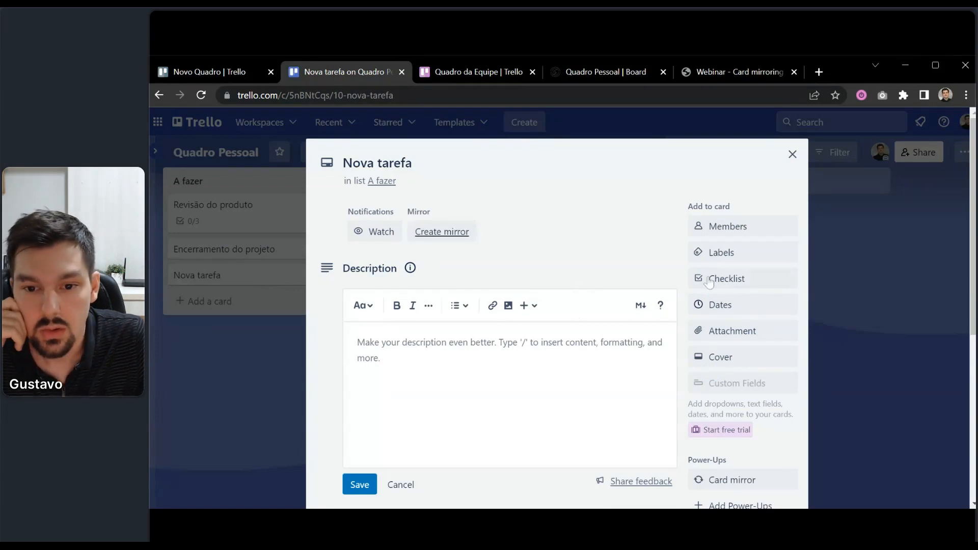
{"action": "scroll", "coordinate": [779, 291], "scroll_direction": "down", "scroll_amount": 4}
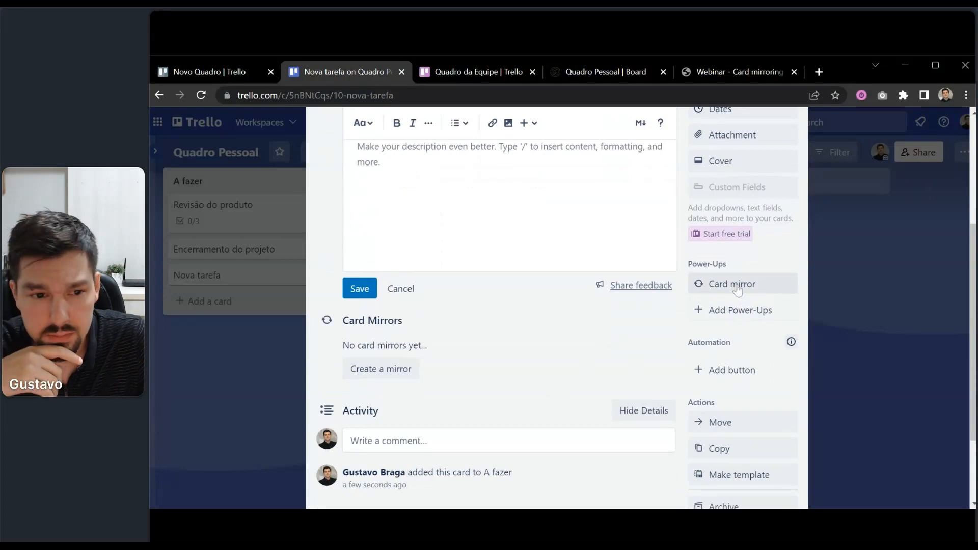
{"action": "left_click", "coordinate": [734, 286]}
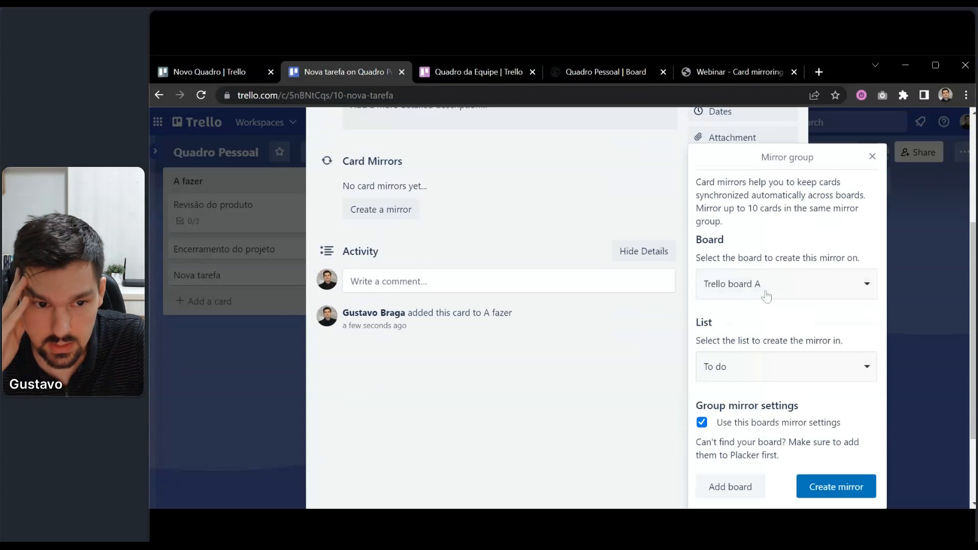
{"action": "left_click", "coordinate": [769, 294]}
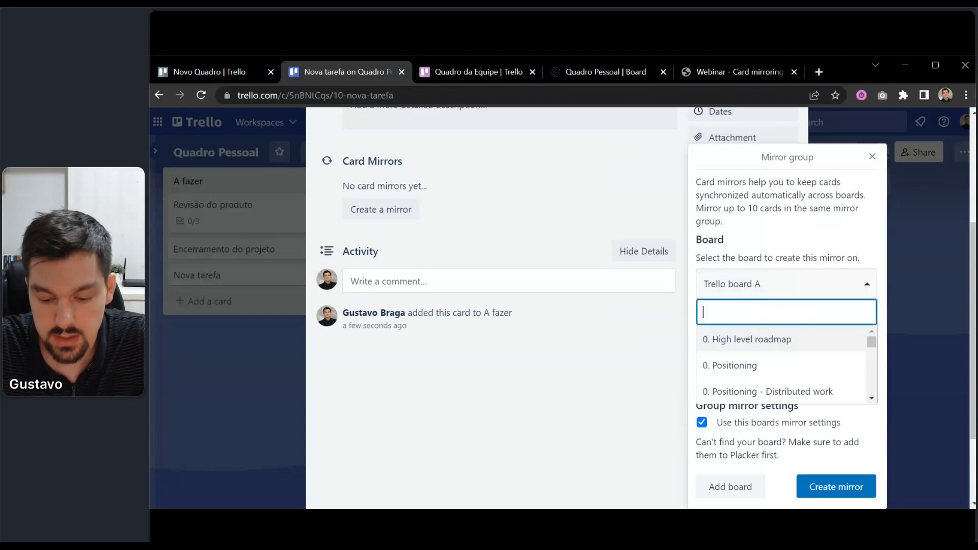
{"action": "type", "text": "quadro"}
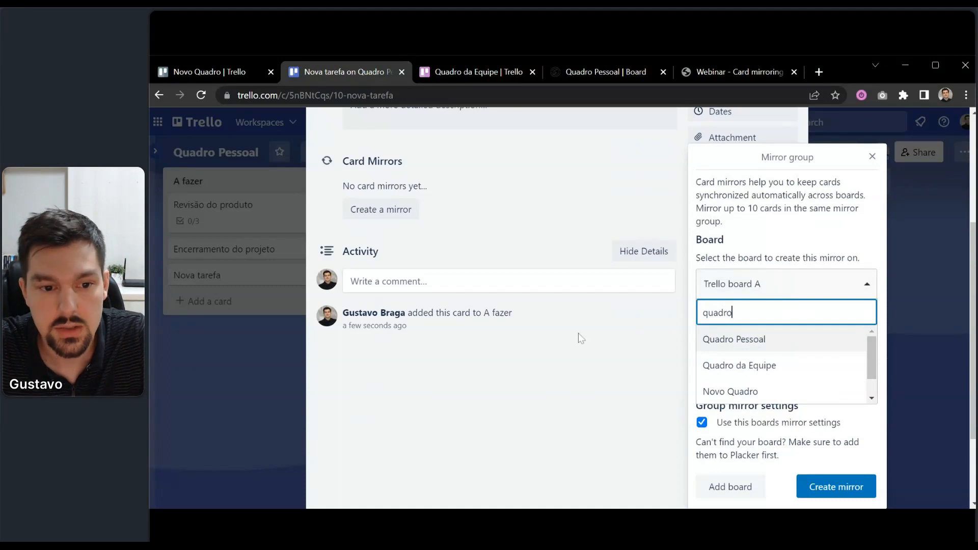
{"action": "left_click", "coordinate": [768, 368]}
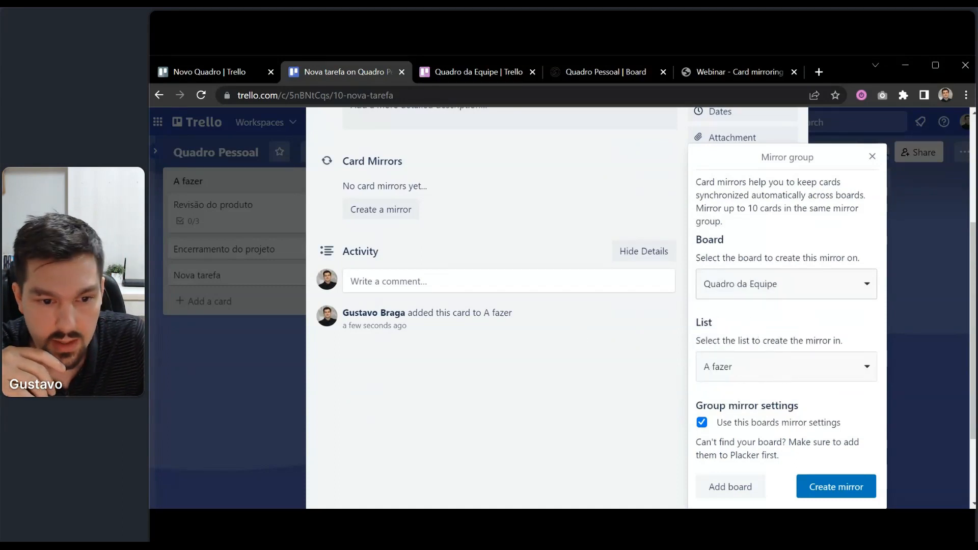
{"action": "left_click", "coordinate": [839, 489]}
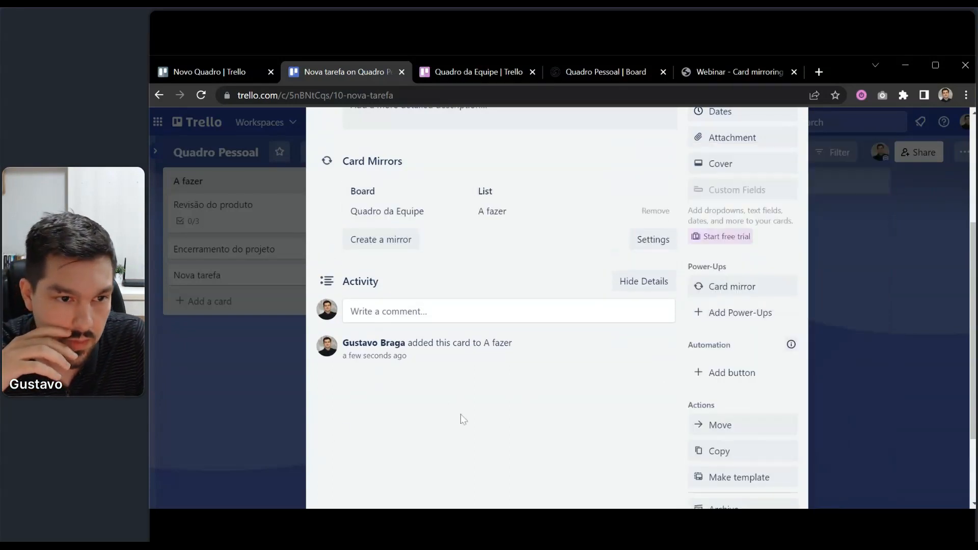
Verify the mirrored Nova tarefa card appears in Quadro da Equipe's A fazer list.
{"action": "left_click", "coordinate": [266, 419]}
{"action": "left_click", "coordinate": [475, 72]}
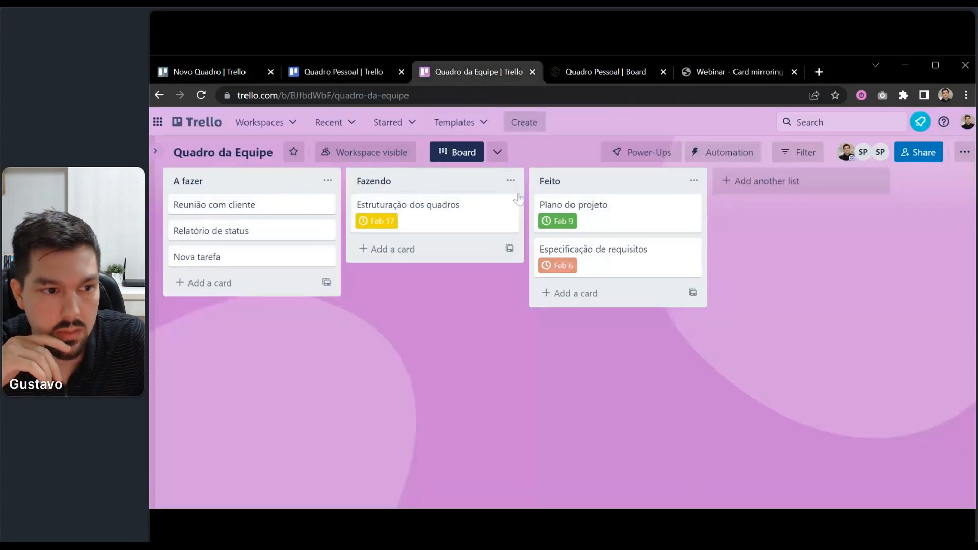
{"action": "left_click", "coordinate": [341, 74]}
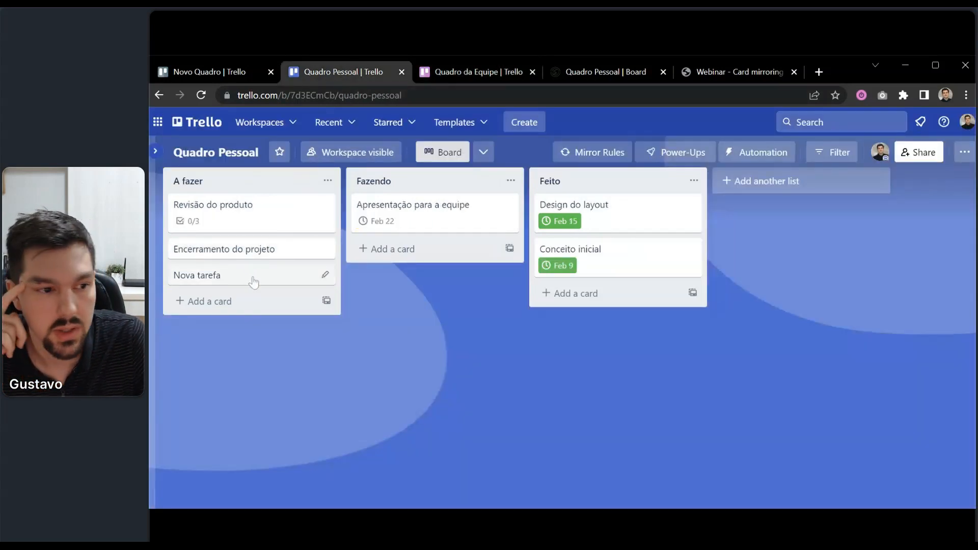
{"action": "left_click", "coordinate": [496, 72]}
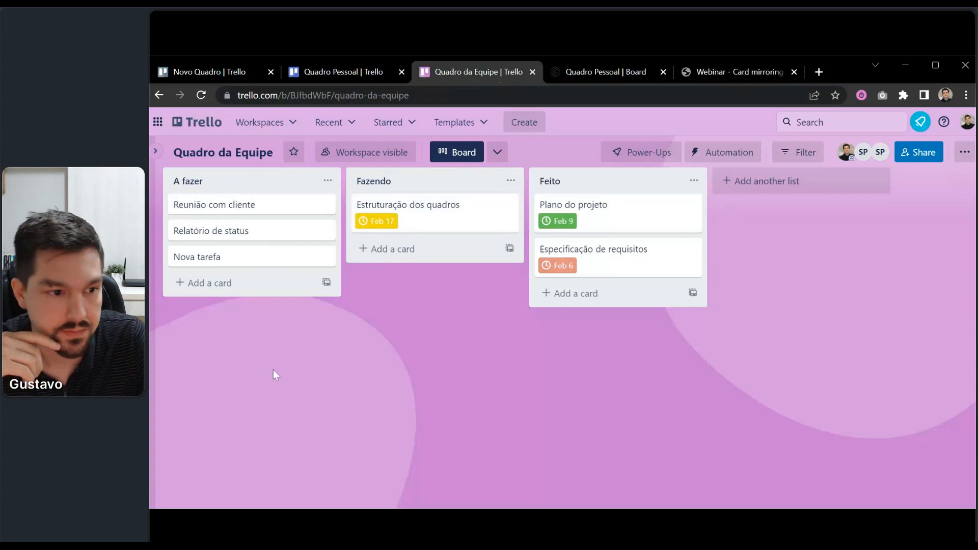
Move Nova tarefa into Fazendo and confirm its mirror moved on Quadro da Equipe.
{"action": "left_click", "coordinate": [356, 72]}
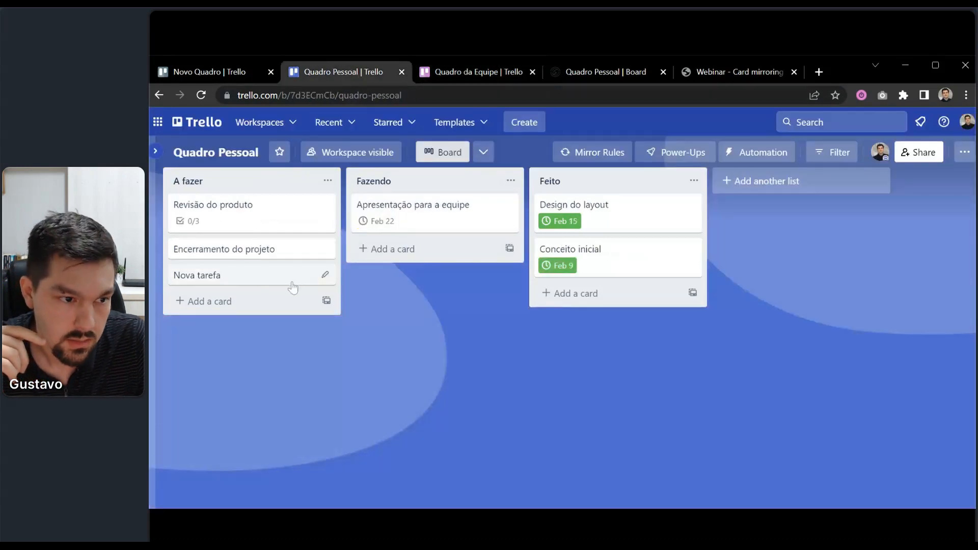
{"action": "left_click", "coordinate": [293, 287]}
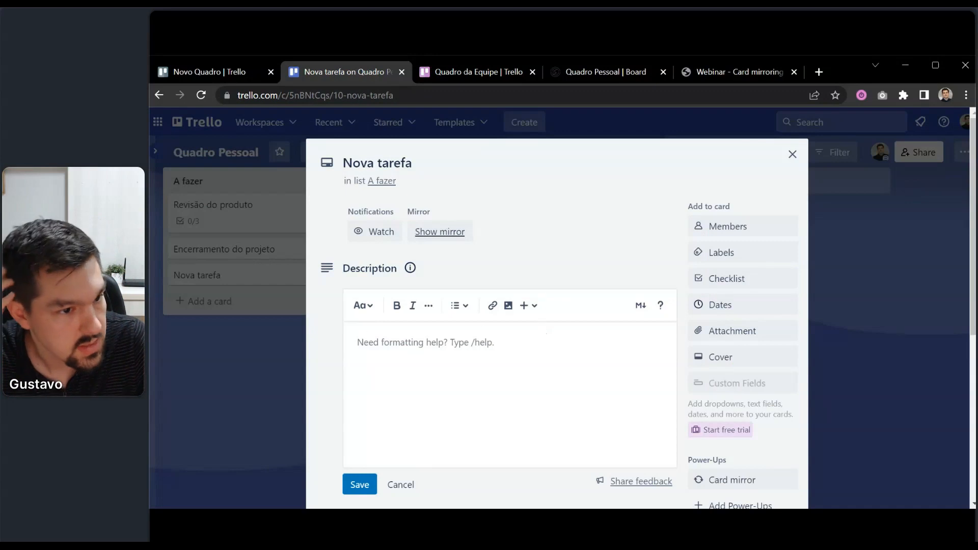
{"action": "left_click", "coordinate": [233, 368]}
{"action": "left_click_drag", "start_coordinate": [253, 280], "coordinate": [420, 206]}
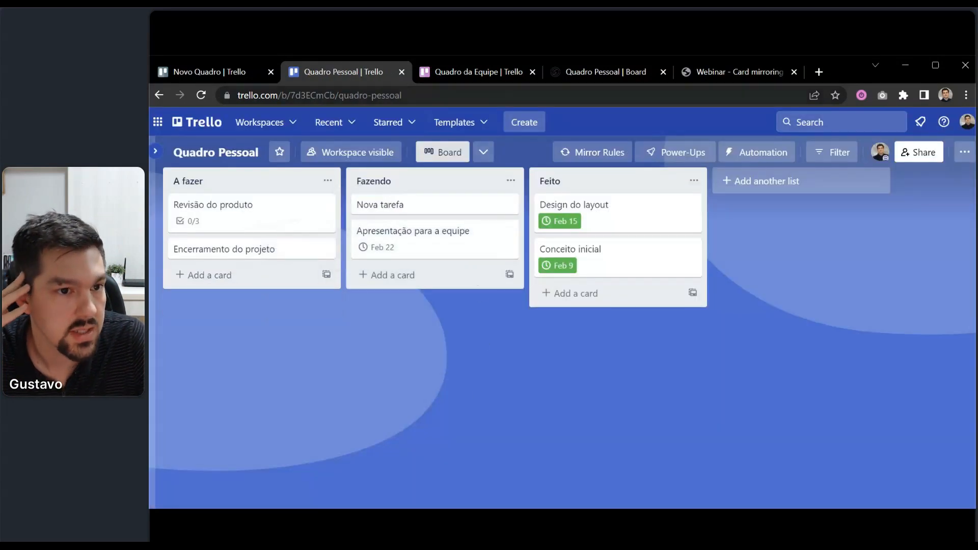
{"action": "left_click", "coordinate": [444, 72]}
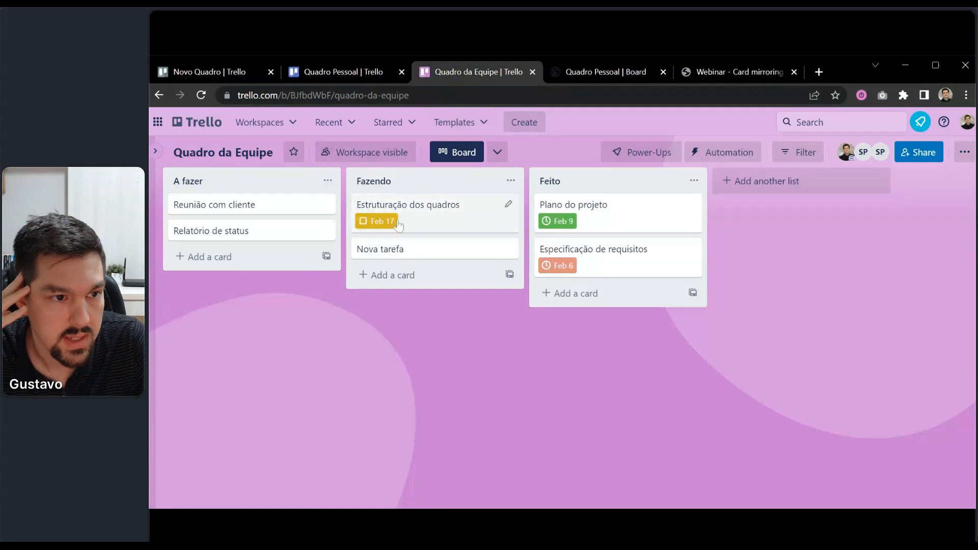
Move Nova tarefa to the bottom of Feito and confirm the mirror followed.
{"action": "left_click", "coordinate": [329, 72]}
{"action": "left_click_drag", "start_coordinate": [428, 208], "coordinate": [569, 320]}
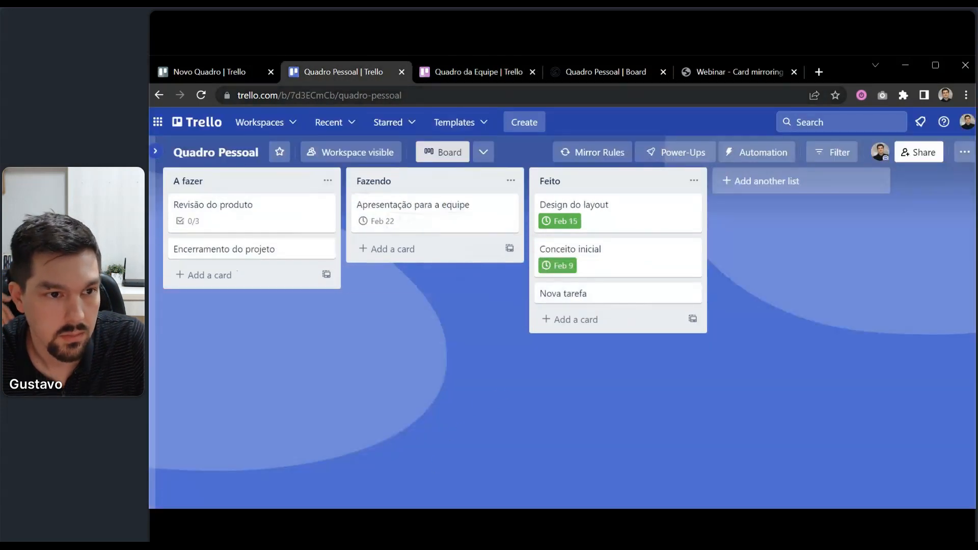
{"action": "left_click", "coordinate": [440, 74]}
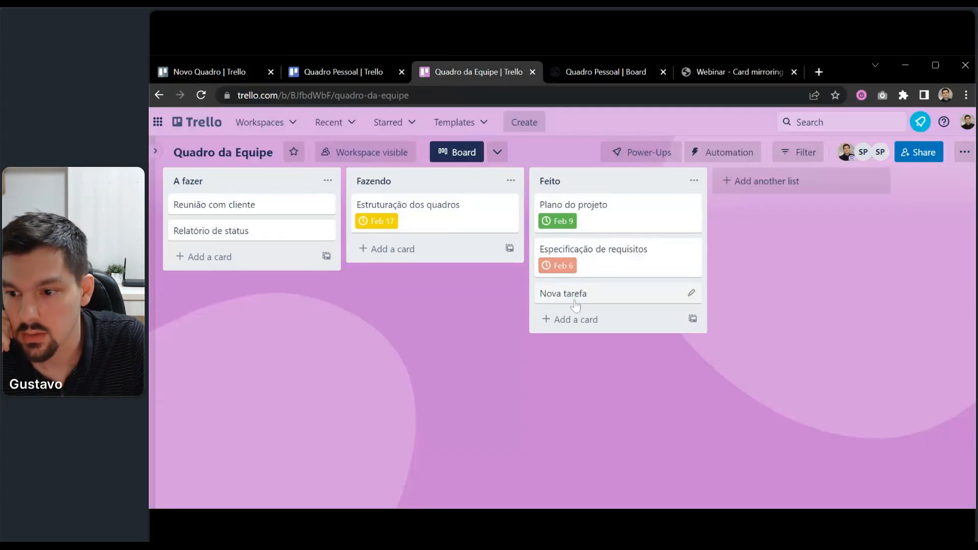
{"action": "left_click", "coordinate": [344, 75]}
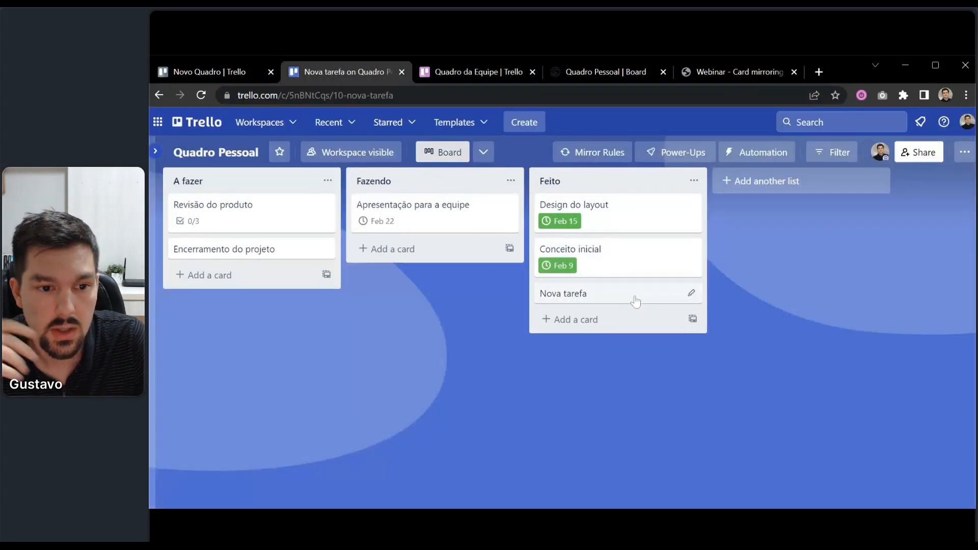
Give the Nova tarefa card a February 23 due date.
{"action": "left_click", "coordinate": [635, 301]}
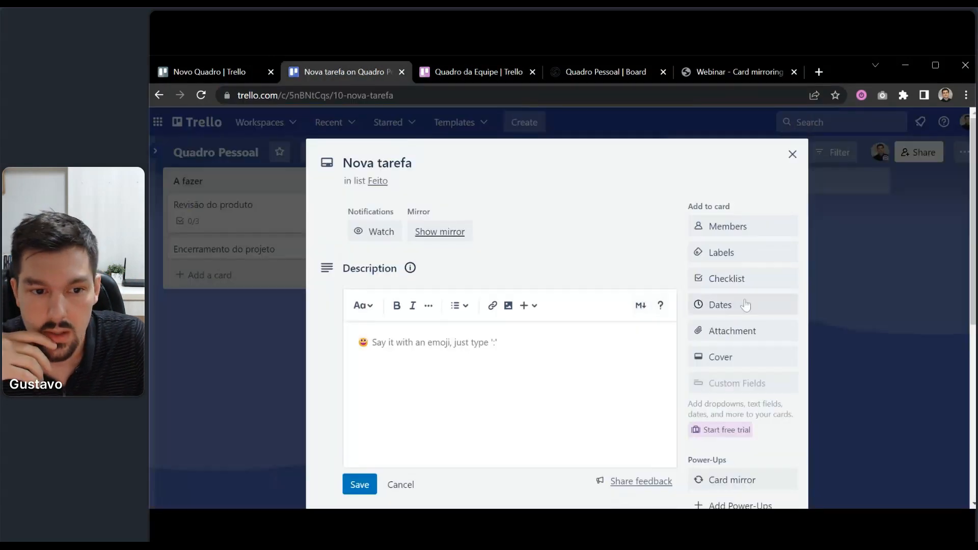
{"action": "left_click", "coordinate": [710, 316]}
{"action": "left_click", "coordinate": [811, 302]}
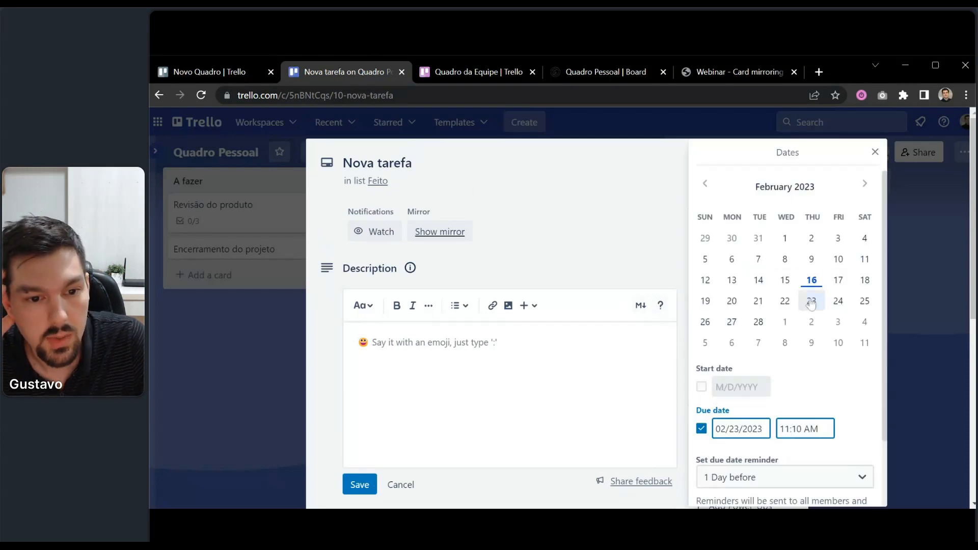
{"action": "scroll", "coordinate": [815, 311], "scroll_direction": "down", "scroll_amount": 2}
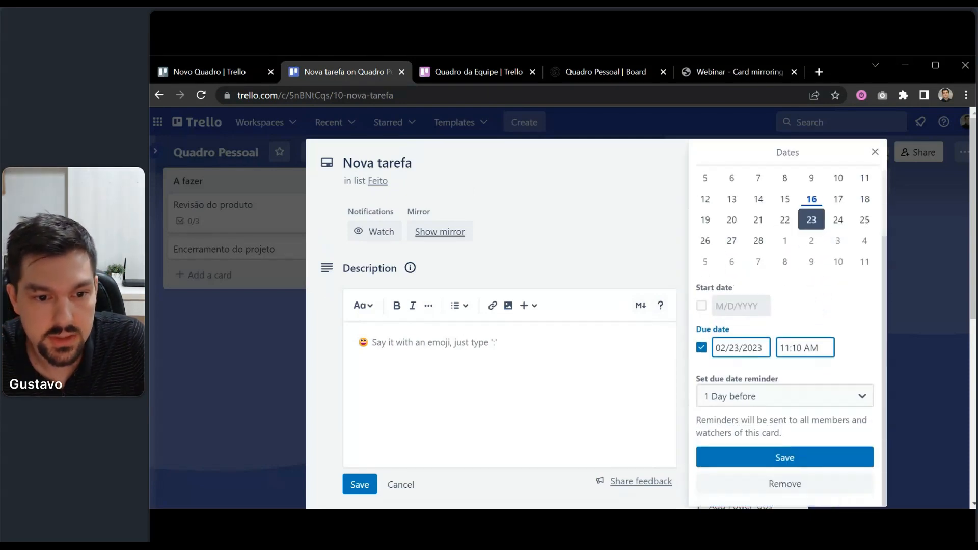
{"action": "left_click", "coordinate": [800, 458]}
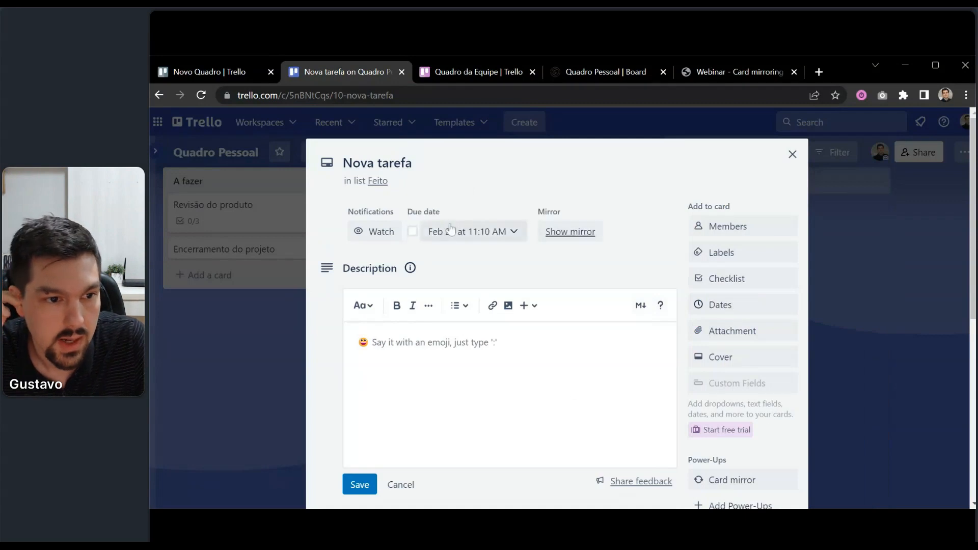
Mark the due date complete and check the mirrored card's date on Quadro da Equipe.
{"action": "left_click", "coordinate": [412, 232]}
{"action": "left_click", "coordinate": [246, 371]}
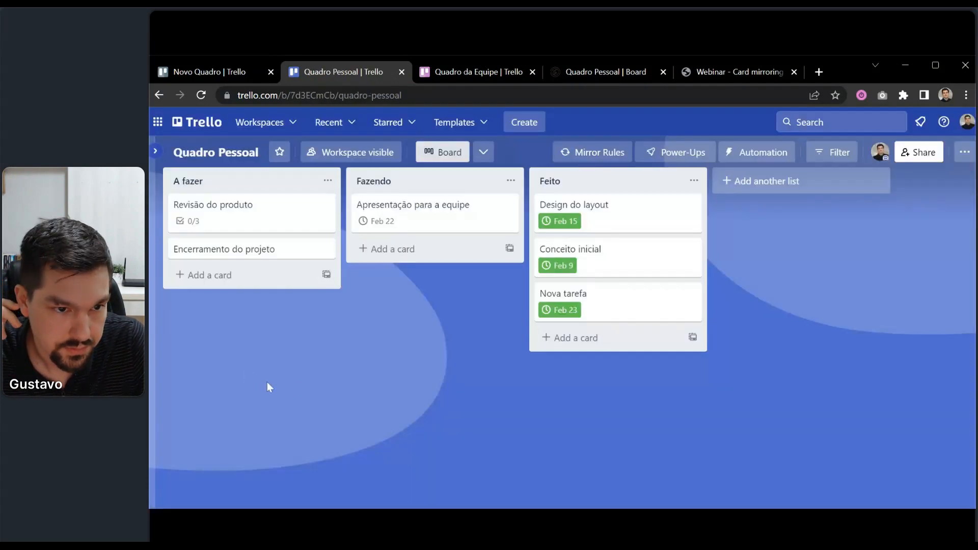
{"action": "left_click", "coordinate": [484, 72]}
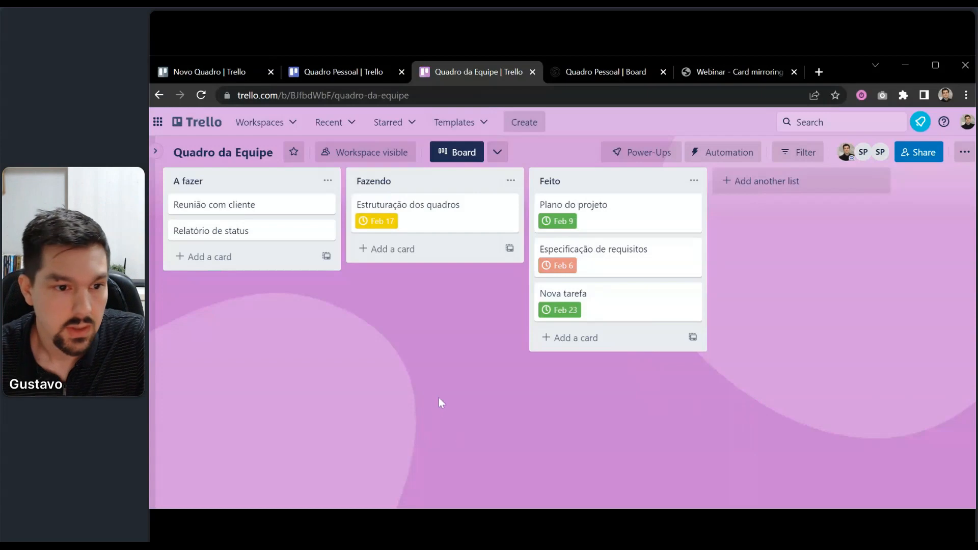
{"action": "left_click", "coordinate": [374, 72]}
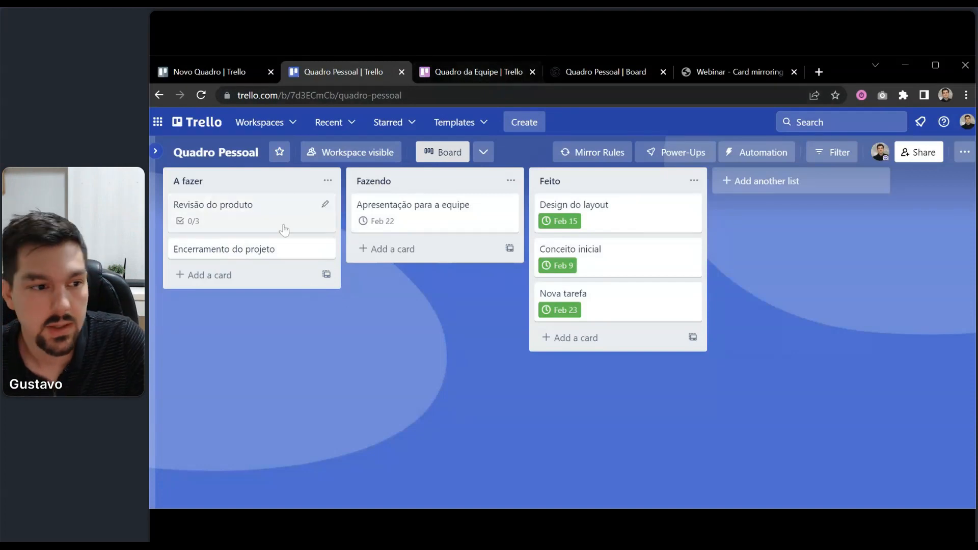
{"action": "left_click", "coordinate": [277, 251]}
{"action": "scroll", "coordinate": [728, 296], "scroll_direction": "down", "scroll_amount": 2}
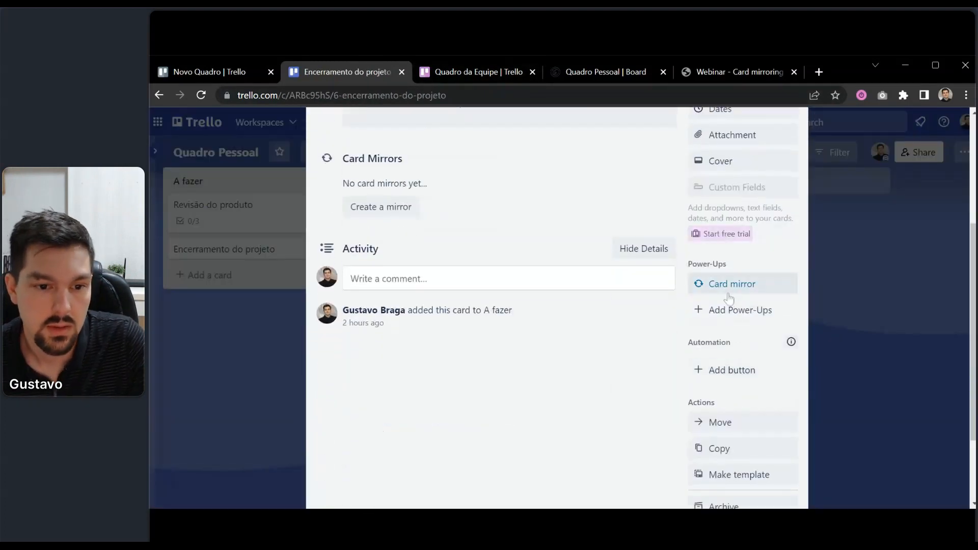
{"action": "left_click", "coordinate": [731, 286]}
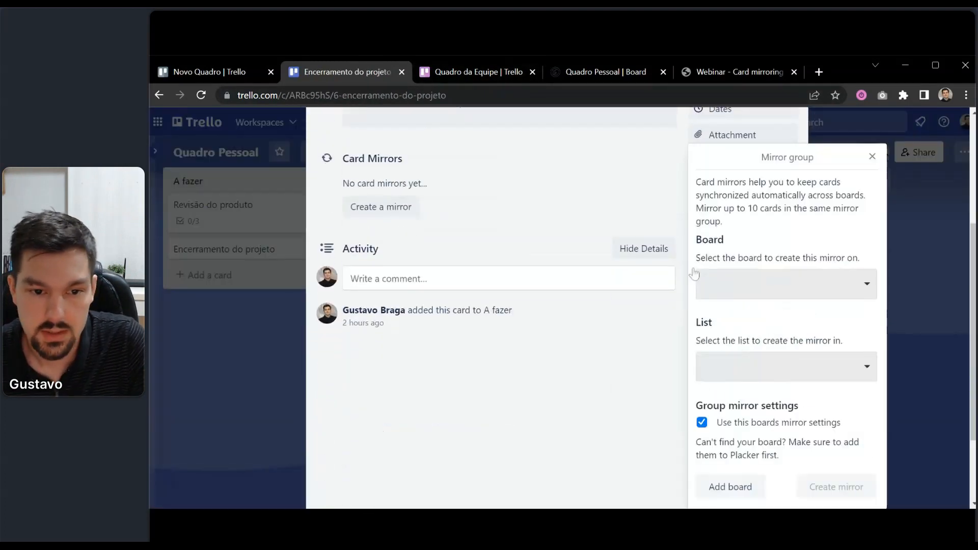
{"action": "left_click", "coordinate": [928, 241]}
{"action": "left_click", "coordinate": [925, 255]}
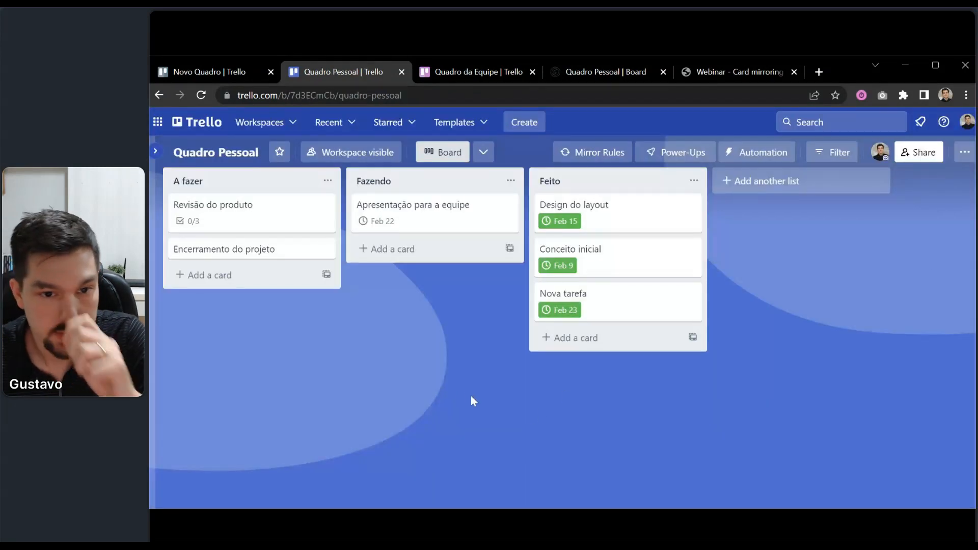
Abandon a draft mirror rule and reopen the Placker rules panel listing Meus cartões.
{"action": "left_click", "coordinate": [586, 154]}
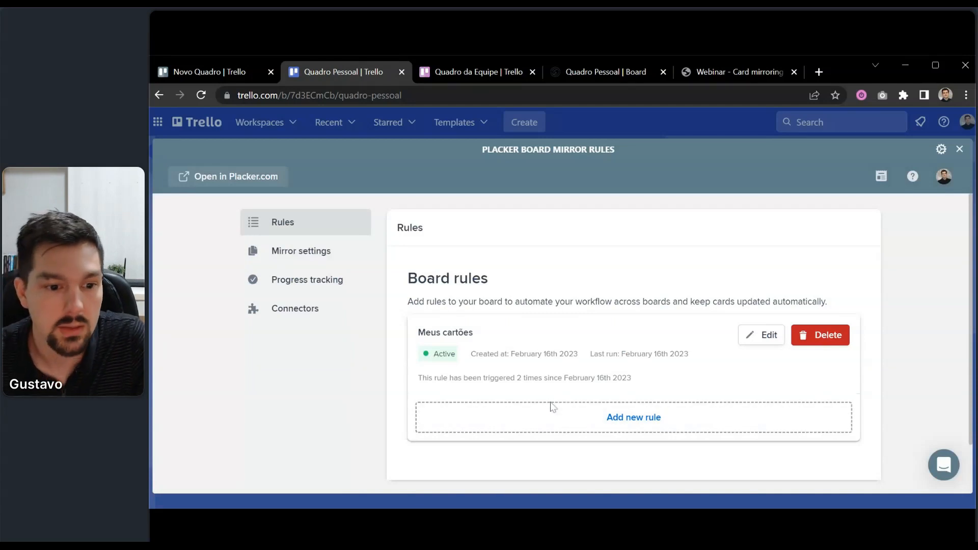
{"action": "left_click", "coordinate": [585, 414]}
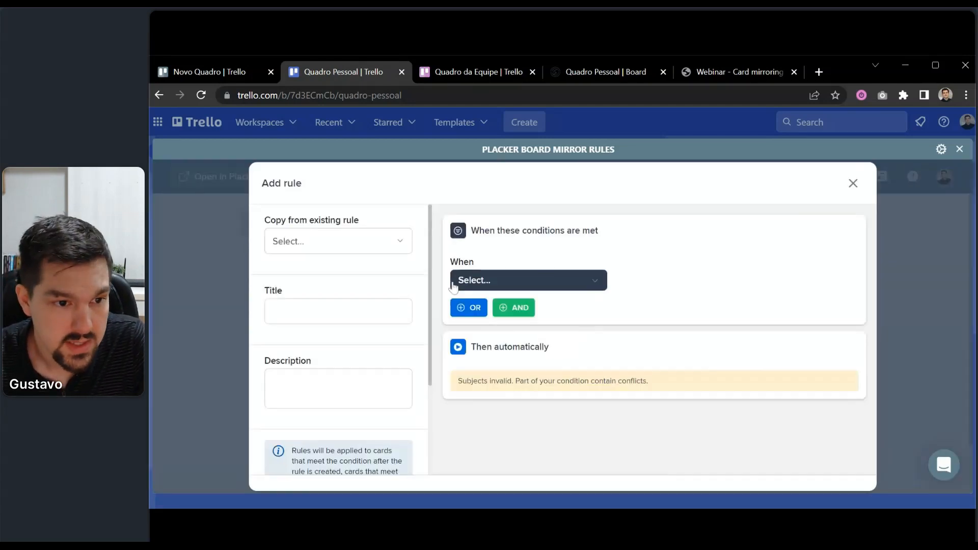
{"action": "left_click", "coordinate": [503, 281]}
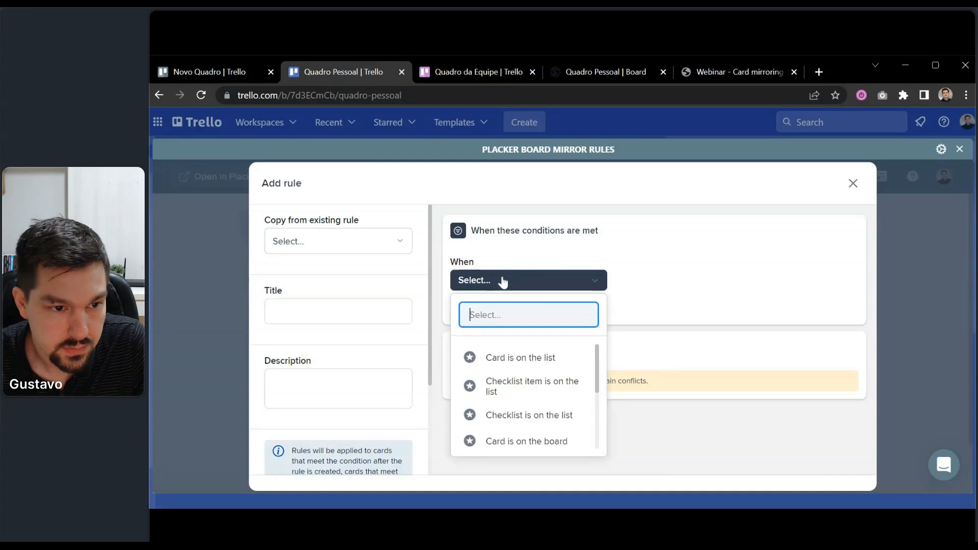
{"action": "key", "text": "Escape"}
{"action": "left_click", "coordinate": [852, 183]}
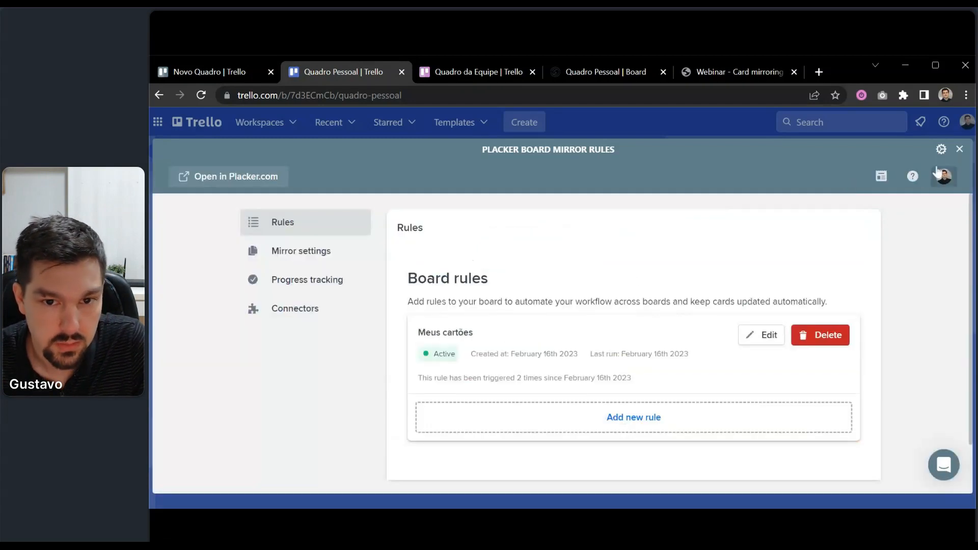
{"action": "left_click", "coordinate": [958, 149]}
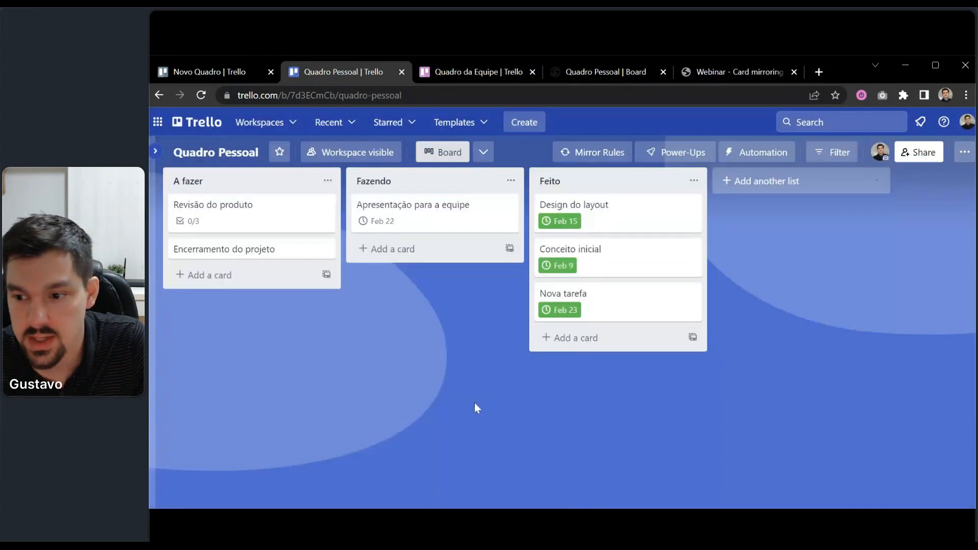
{"action": "left_click", "coordinate": [586, 150]}
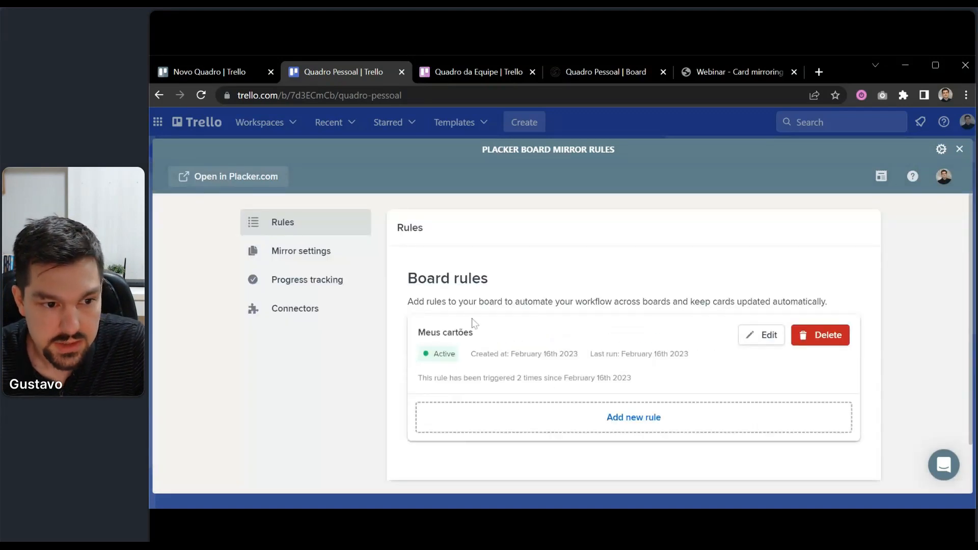
Start a new mirror rule, initially triggering on the card being on the board.
{"action": "left_click", "coordinate": [563, 417]}
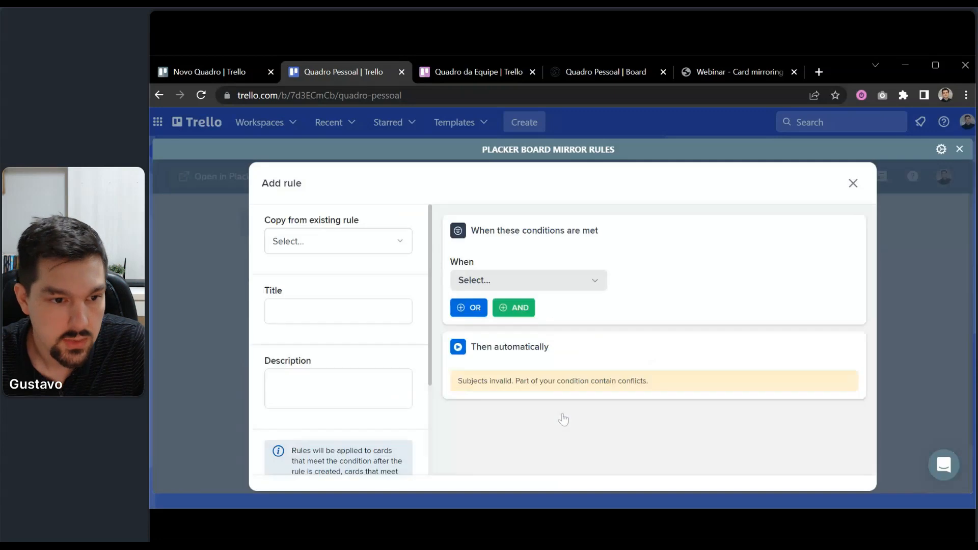
{"action": "left_click", "coordinate": [553, 288]}
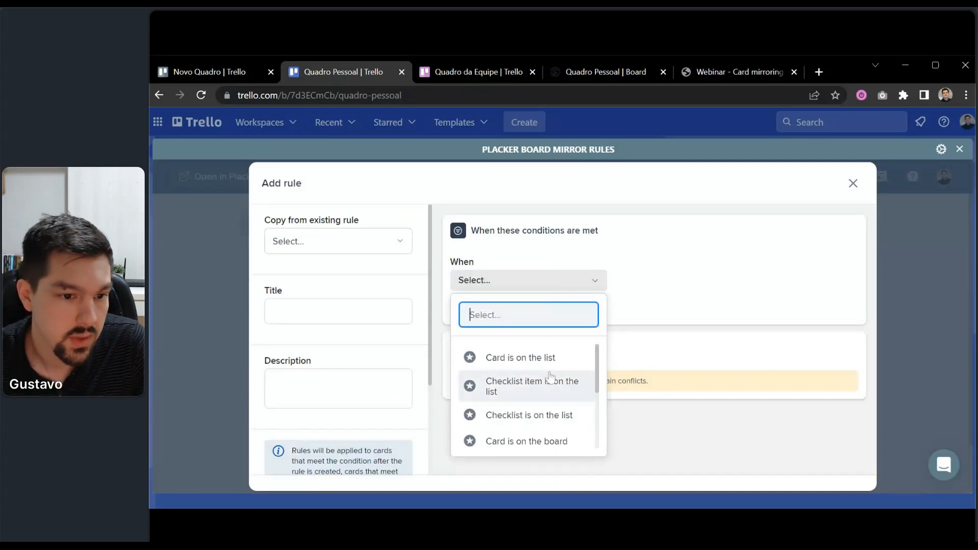
{"action": "scroll", "coordinate": [560, 395], "scroll_direction": "down", "scroll_amount": 2}
{"action": "scroll", "coordinate": [561, 396], "scroll_direction": "down", "scroll_amount": 2}
{"action": "scroll", "coordinate": [552, 415], "scroll_direction": "up", "scroll_amount": 3}
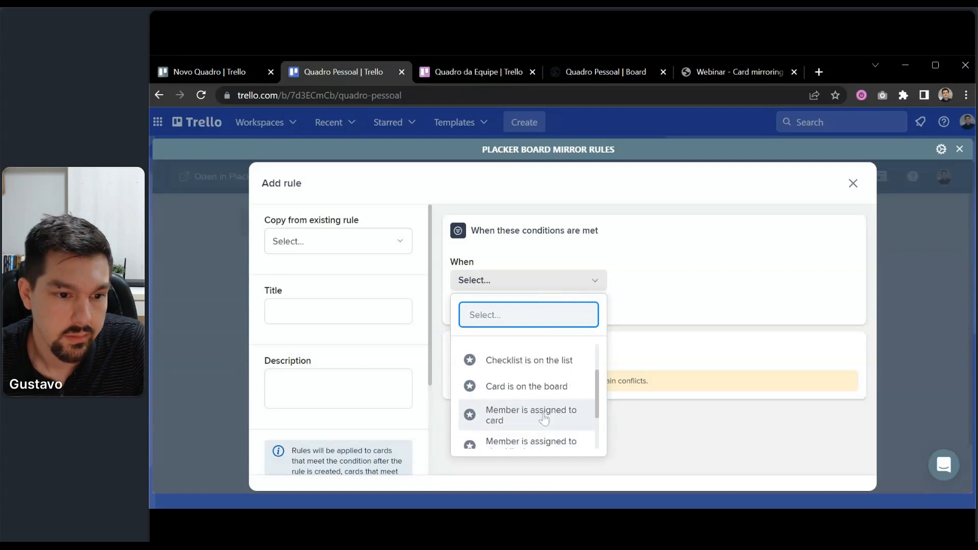
{"action": "left_click", "coordinate": [538, 389]}
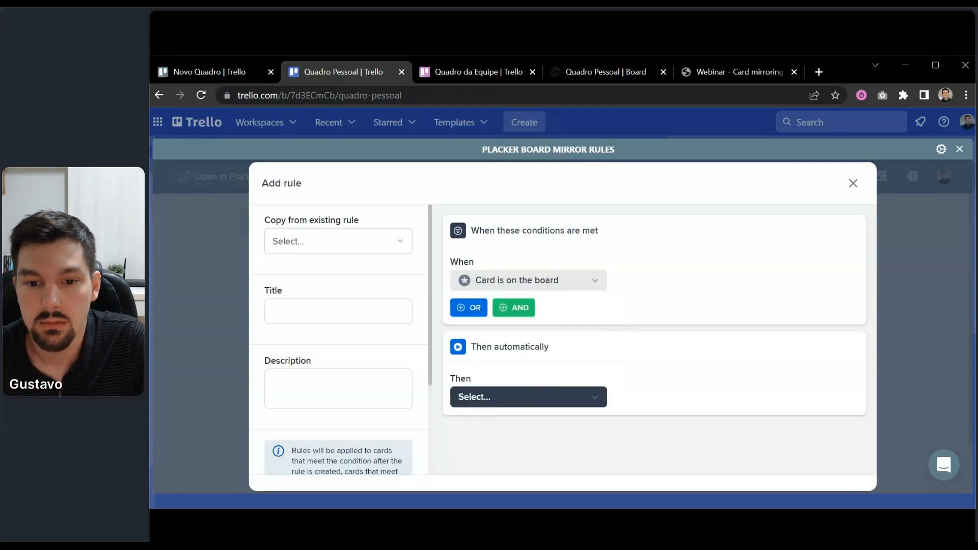
Change the trigger to 'Card has label' with the Equipe label.
{"action": "left_click", "coordinate": [540, 281]}
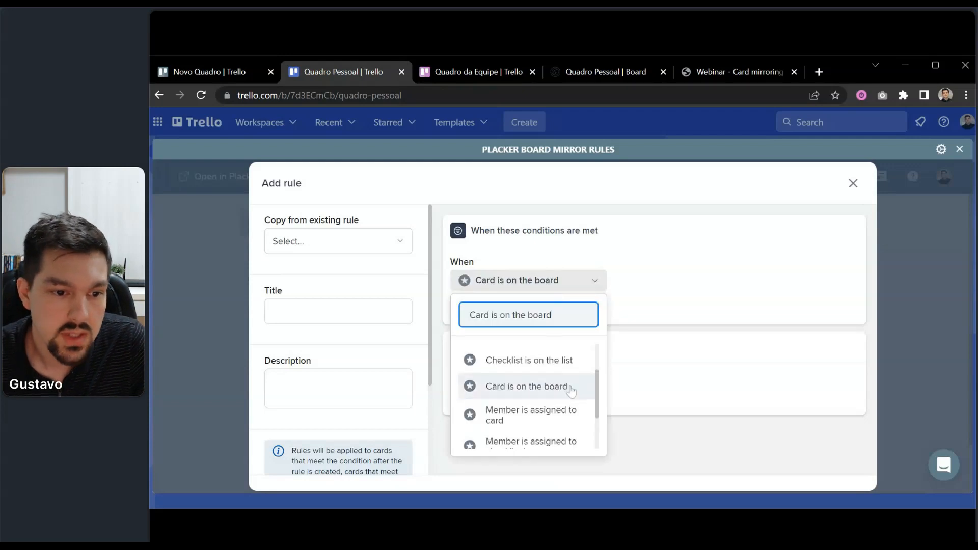
{"action": "scroll", "coordinate": [562, 417], "scroll_direction": "down", "scroll_amount": 2}
{"action": "left_click", "coordinate": [530, 410]}
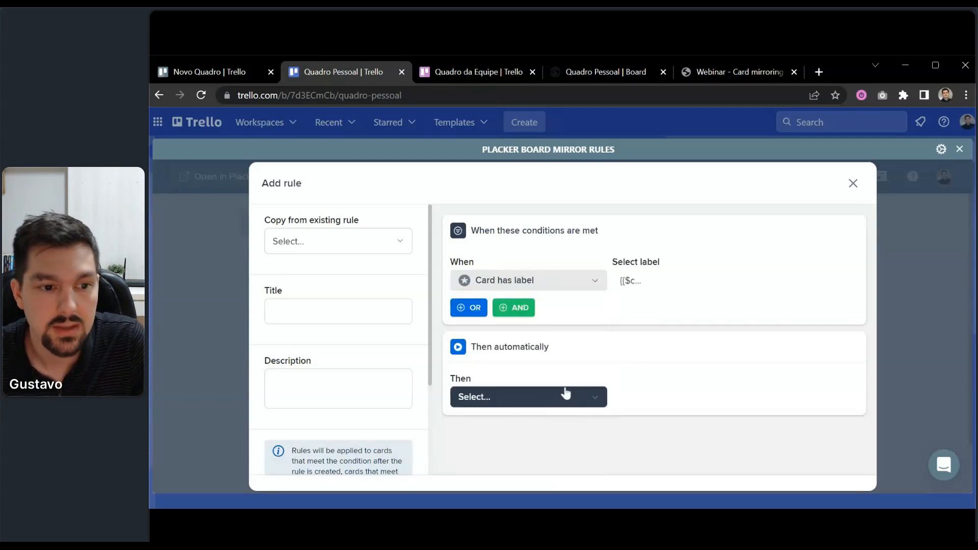
{"action": "left_click", "coordinate": [689, 288]}
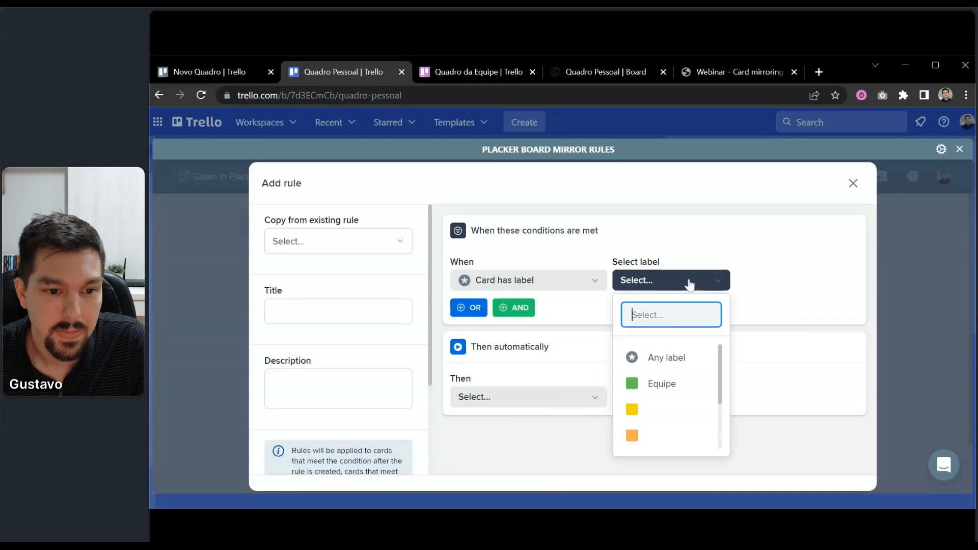
{"action": "left_click", "coordinate": [678, 383]}
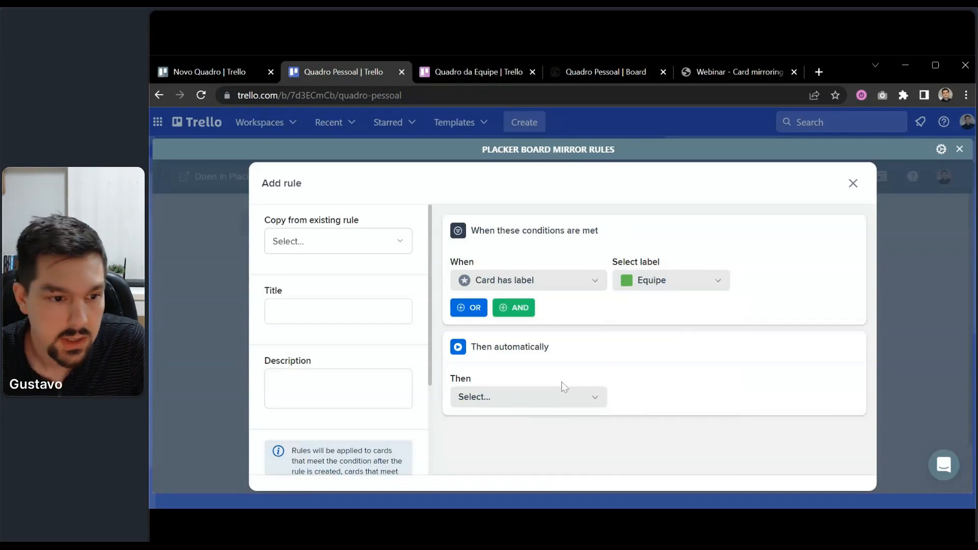
Set the rule's action to Mirror card to list on the Quadro da Equipe board.
{"action": "left_click", "coordinate": [557, 397]}
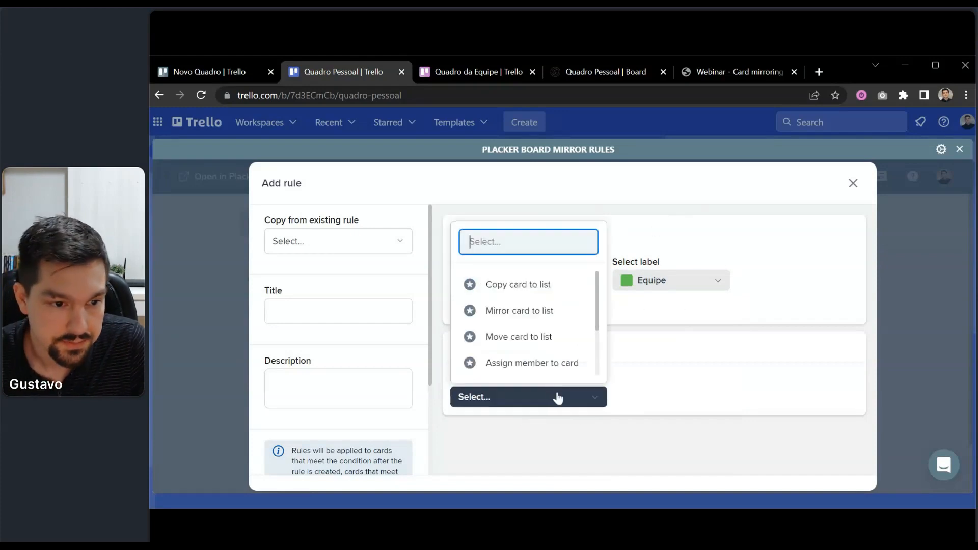
{"action": "left_click", "coordinate": [535, 312]}
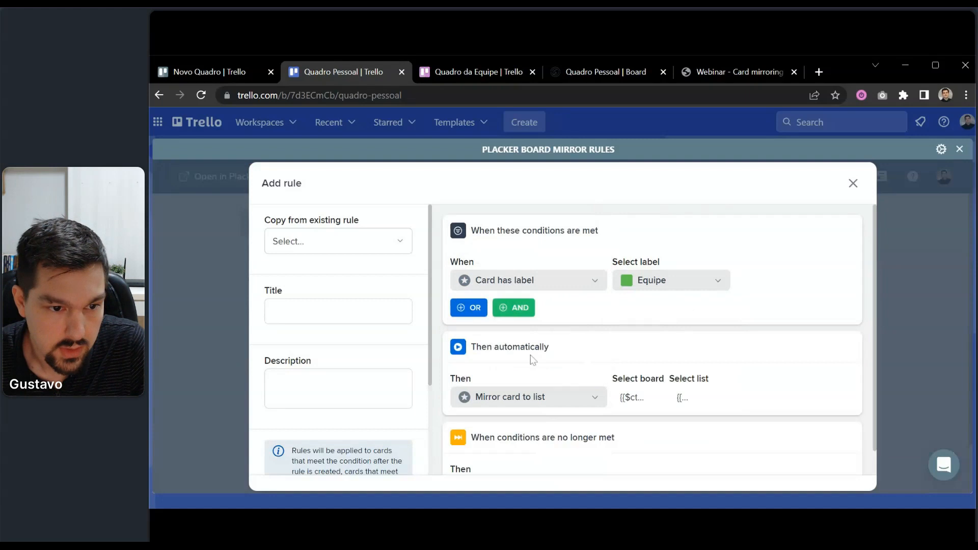
{"action": "left_click", "coordinate": [655, 410]}
{"action": "type", "text": "qua"}
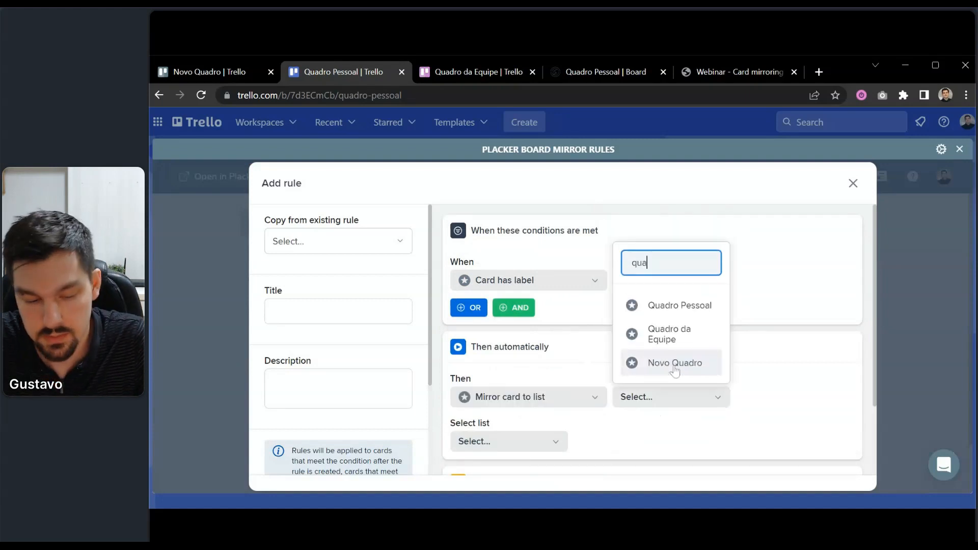
{"action": "type", "text": "dr"}
{"action": "left_click", "coordinate": [669, 333]}
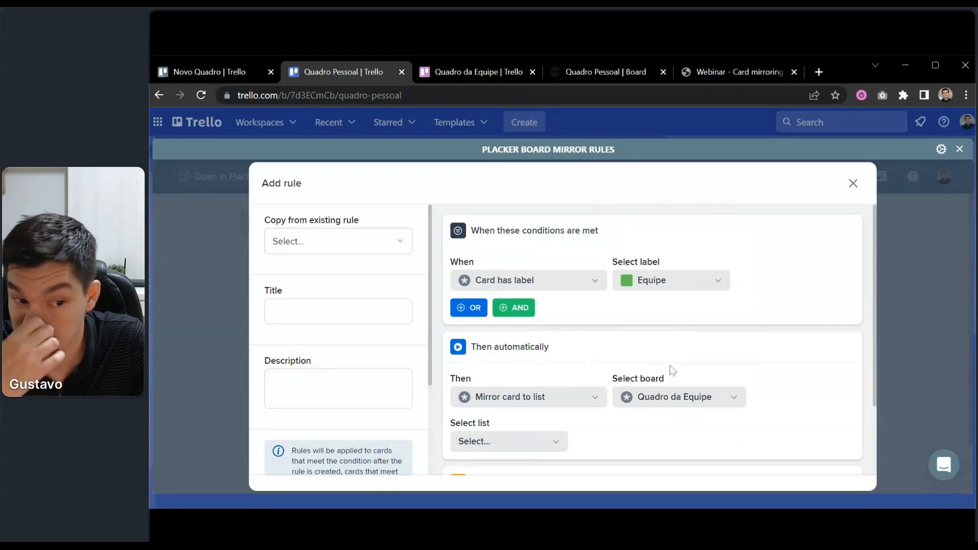
Set the destination list to Match list by list title.
{"action": "scroll", "coordinate": [611, 382], "scroll_direction": "down", "scroll_amount": 2}
{"action": "left_click", "coordinate": [534, 351]}
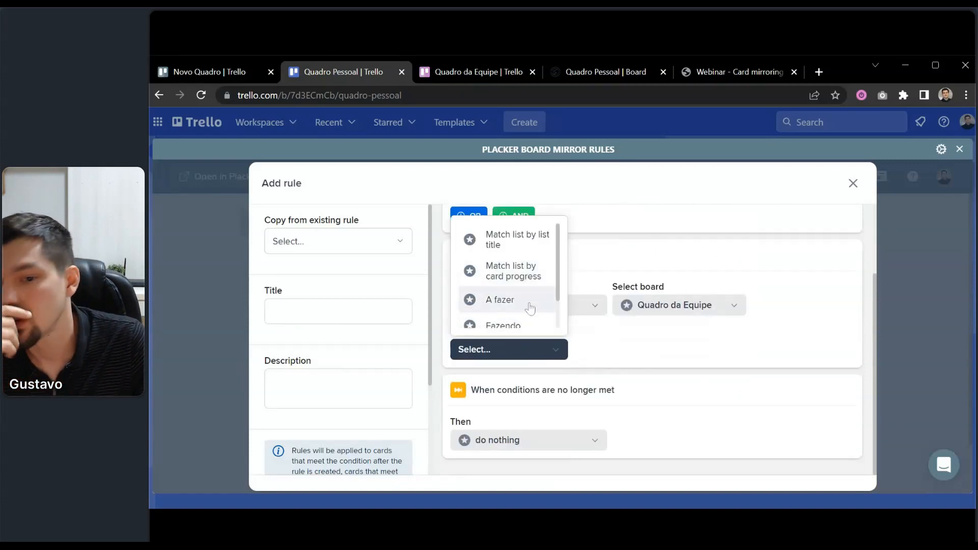
{"action": "scroll", "coordinate": [512, 315], "scroll_direction": "up", "scroll_amount": 1}
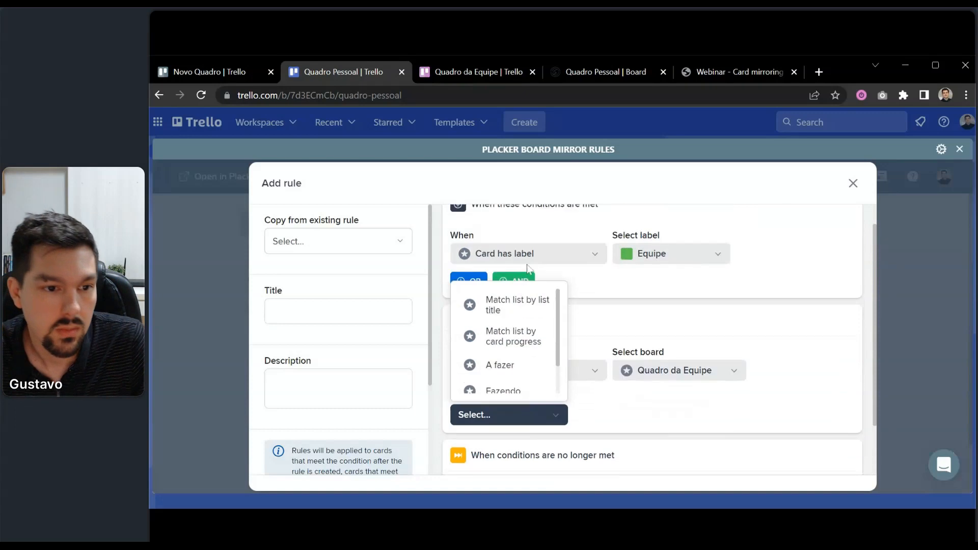
{"action": "left_click", "coordinate": [511, 315]}
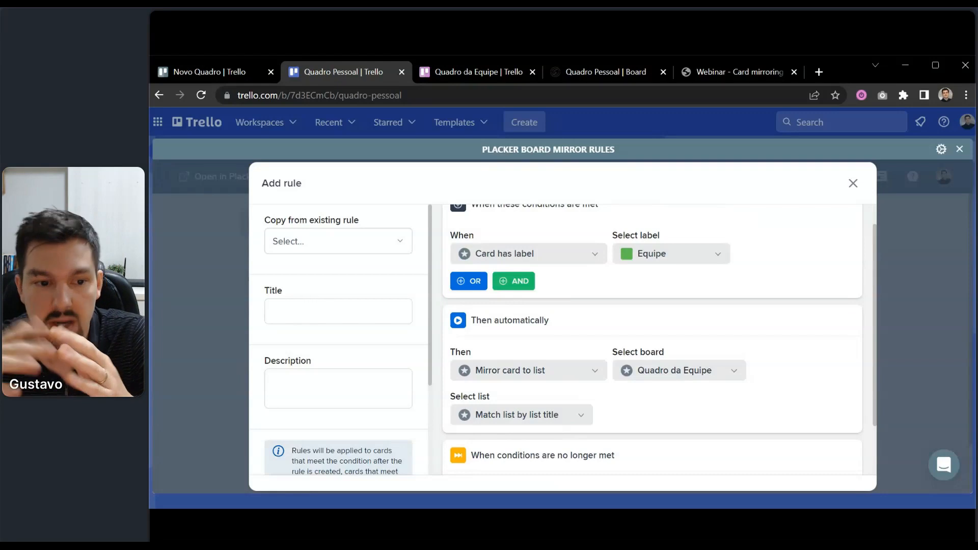
{"action": "scroll", "coordinate": [877, 400], "scroll_direction": "down", "scroll_amount": 2}
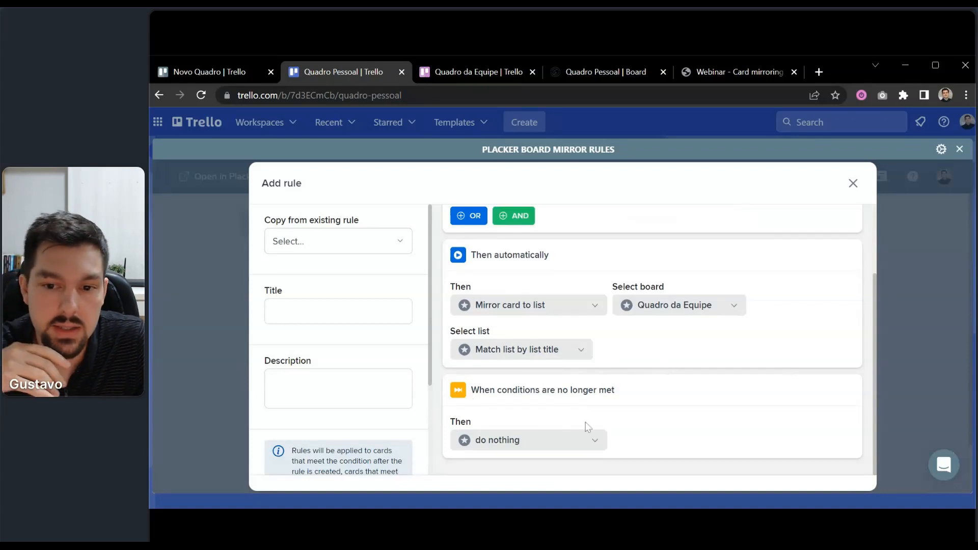
{"action": "left_click", "coordinate": [579, 438]}
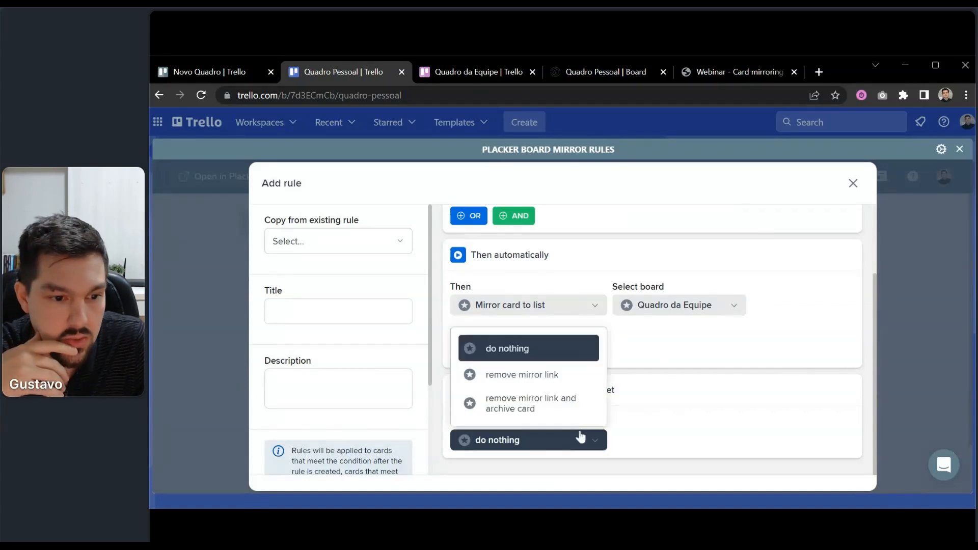
When conditions are no longer met, remove the mirror link and archive the card.
{"action": "left_click", "coordinate": [666, 417]}
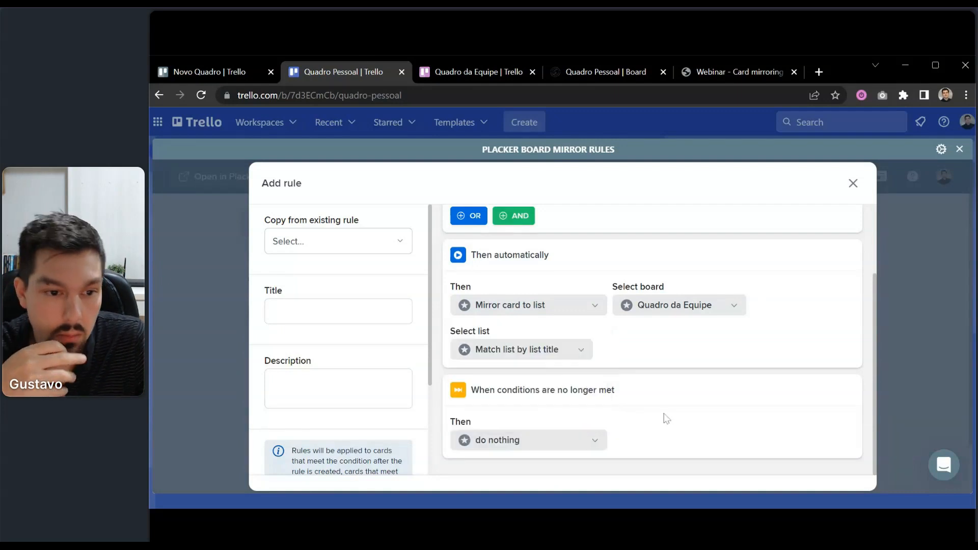
{"action": "scroll", "coordinate": [666, 419], "scroll_direction": "up", "scroll_amount": 3}
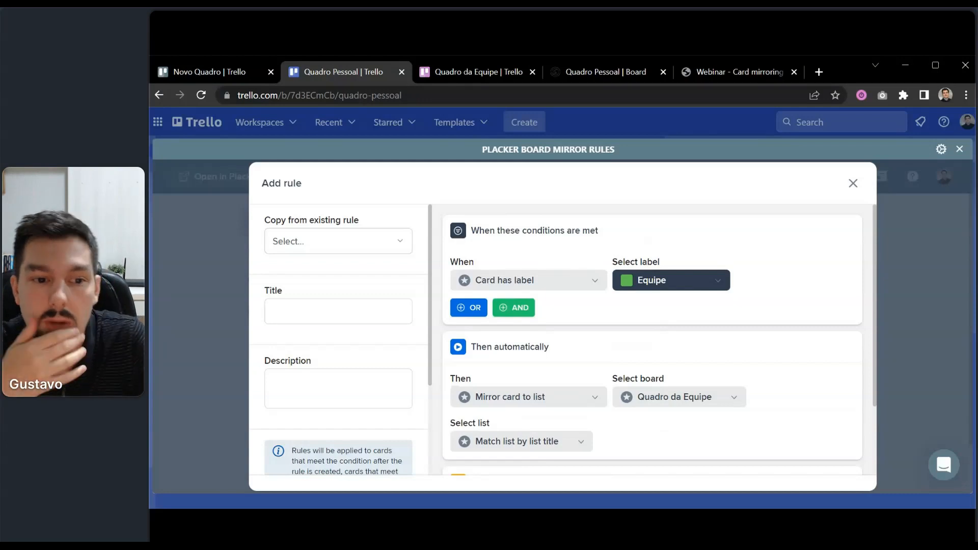
{"action": "scroll", "coordinate": [650, 304], "scroll_direction": "down", "scroll_amount": 2}
{"action": "left_click", "coordinate": [523, 441]}
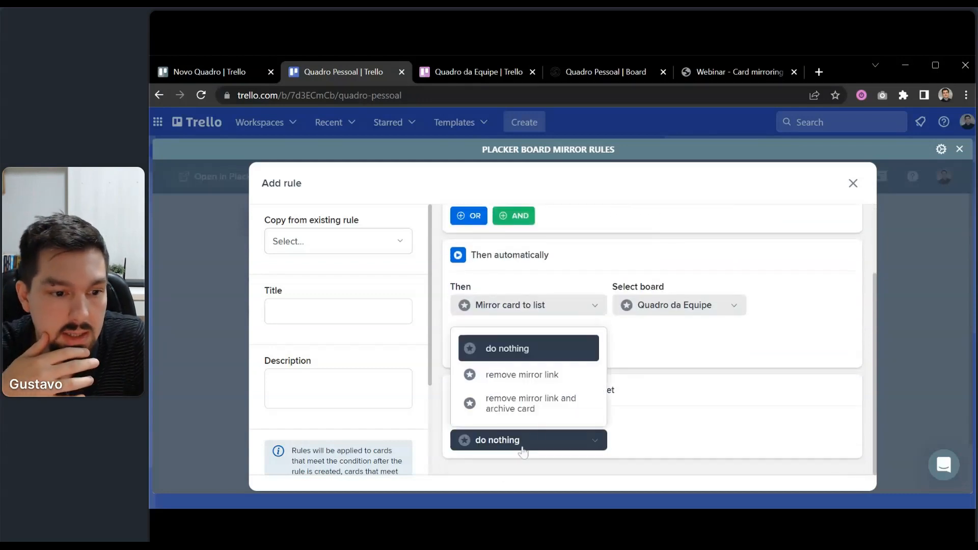
{"action": "left_click", "coordinate": [541, 419]}
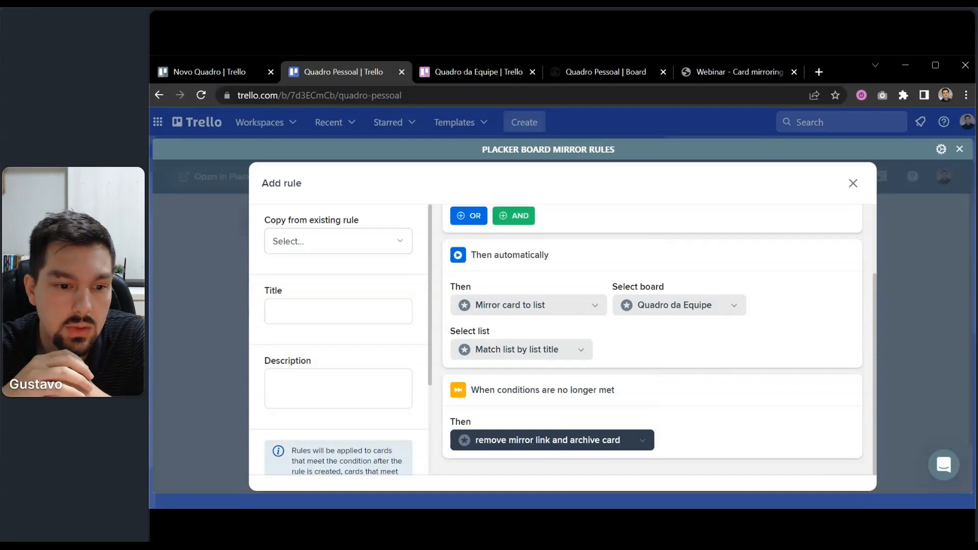
{"action": "scroll", "coordinate": [585, 434], "scroll_direction": "up", "scroll_amount": 3}
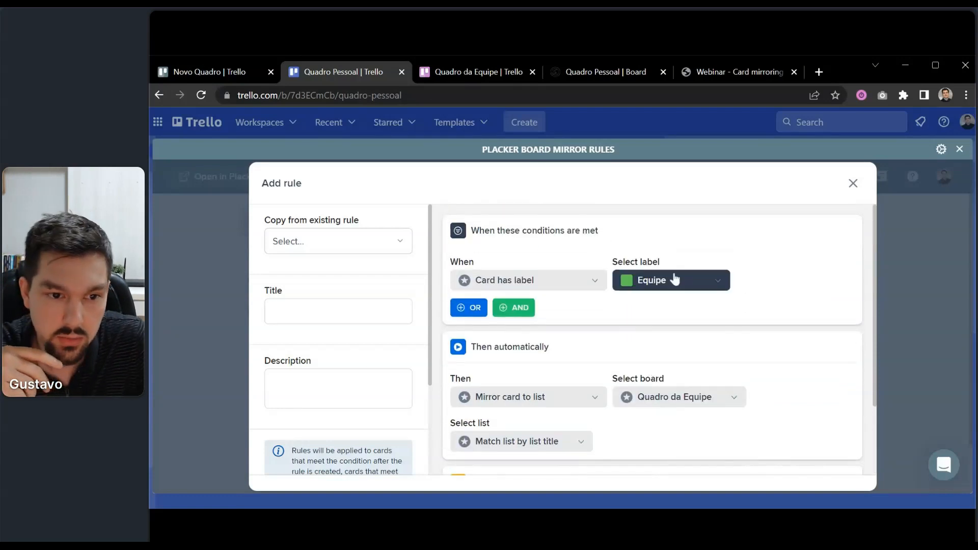
{"action": "scroll", "coordinate": [682, 286], "scroll_direction": "down", "scroll_amount": 2}
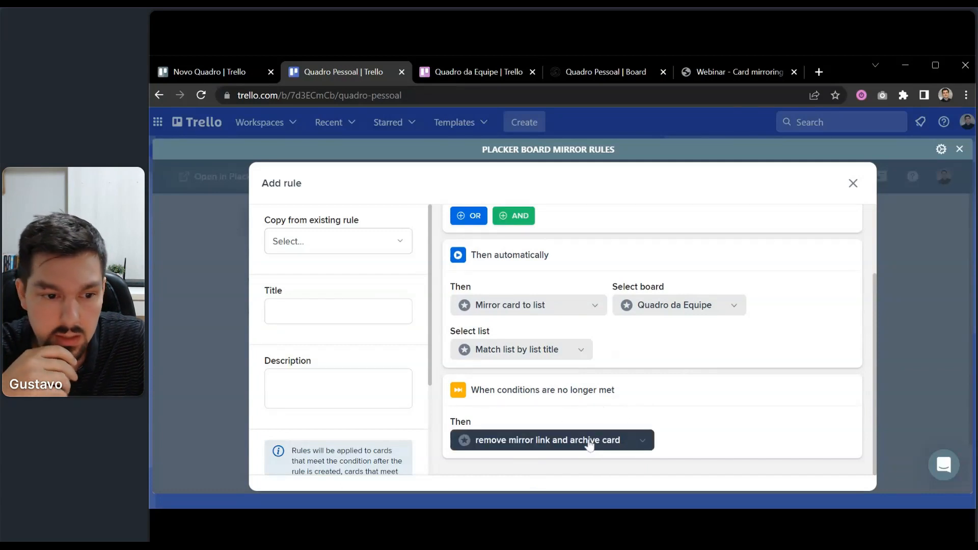
{"action": "scroll", "coordinate": [591, 439], "scroll_direction": "up", "scroll_amount": 2}
{"action": "scroll", "coordinate": [591, 439], "scroll_direction": "up", "scroll_amount": 1}
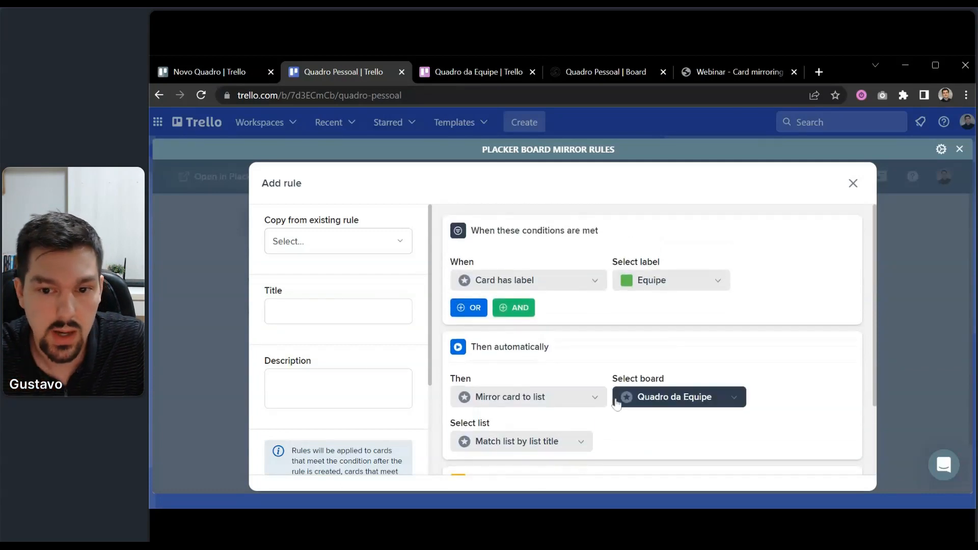
Title the rule 'Cartões equipe' and save it.
{"action": "left_click", "coordinate": [387, 312]}
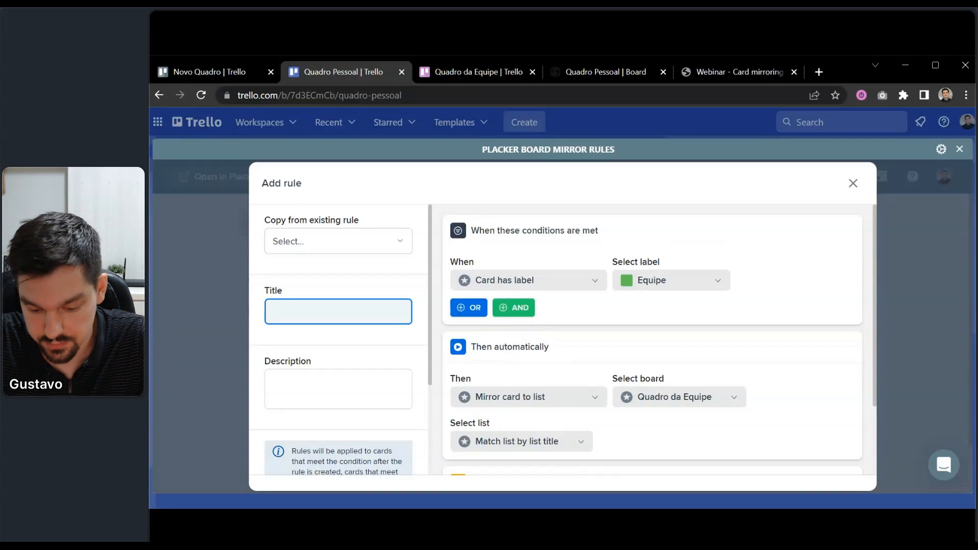
{"action": "type", "text": "Cartões equipe"}
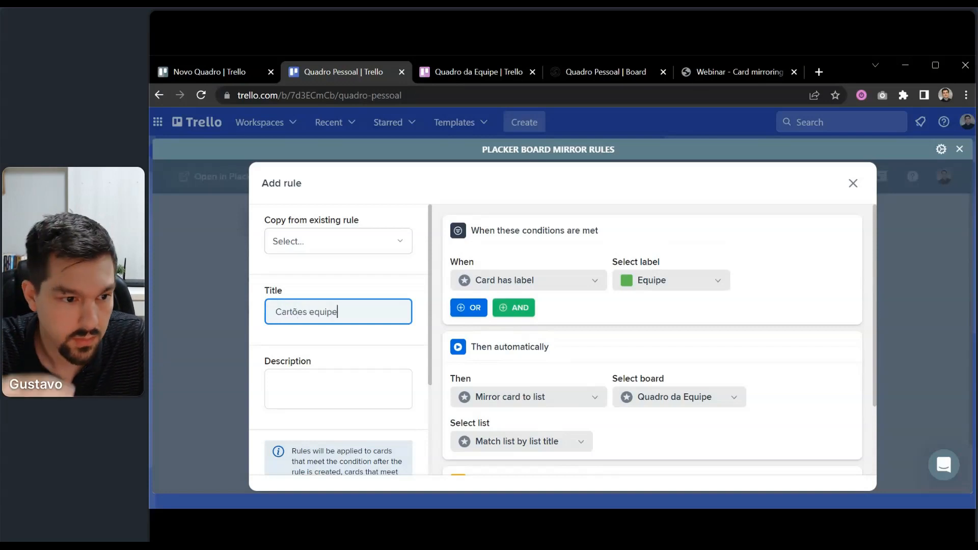
{"action": "scroll", "coordinate": [651, 336], "scroll_direction": "down", "scroll_amount": 2}
{"action": "scroll", "coordinate": [348, 445], "scroll_direction": "down", "scroll_amount": 3}
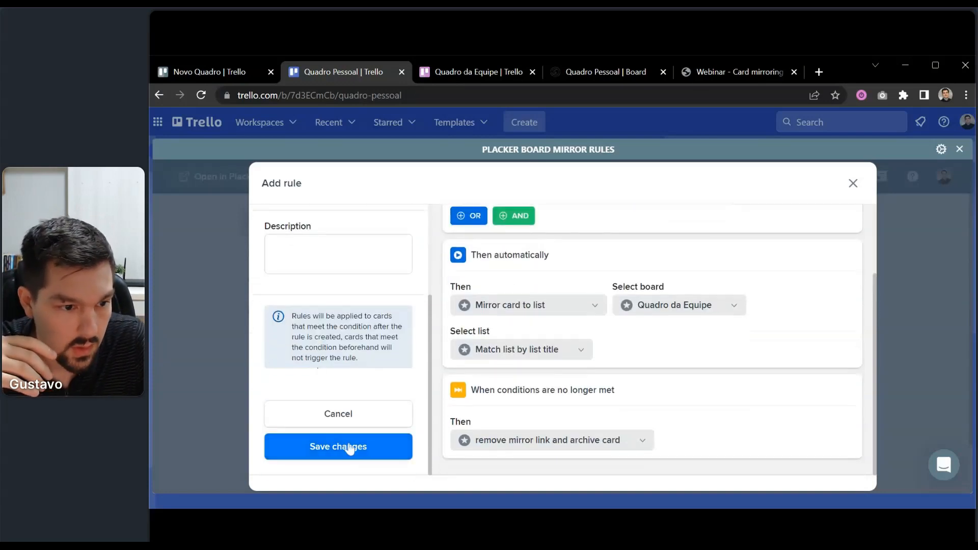
{"action": "left_click", "coordinate": [349, 445]}
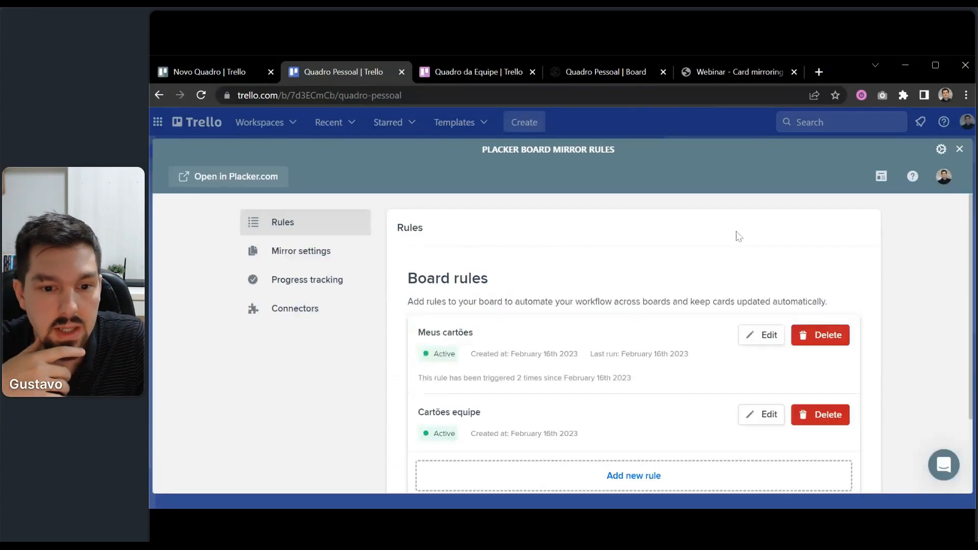
Add a 'Mais uma tarefa' card to the A fazer list.
{"action": "left_click", "coordinate": [958, 149]}
{"action": "left_click", "coordinate": [278, 285]}
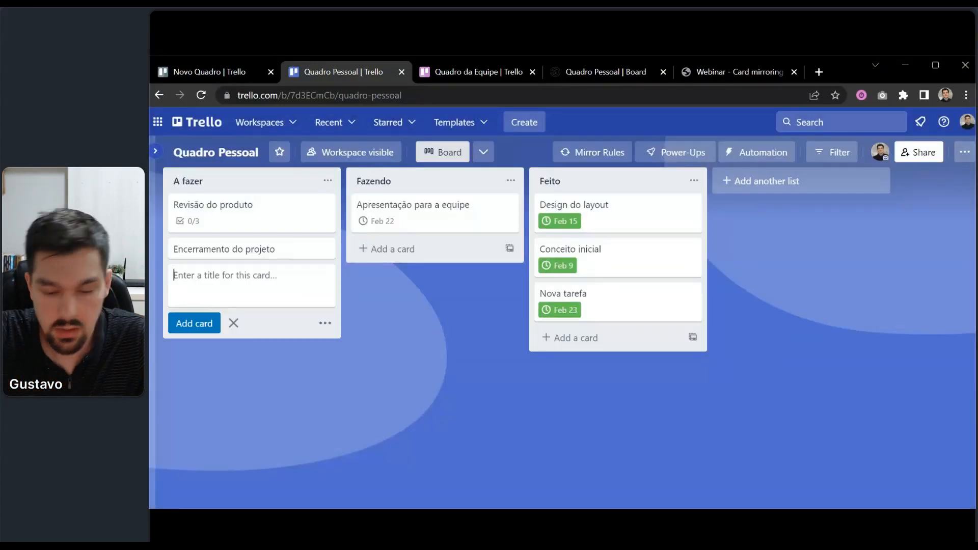
{"action": "type", "text": "Mais uma t"}
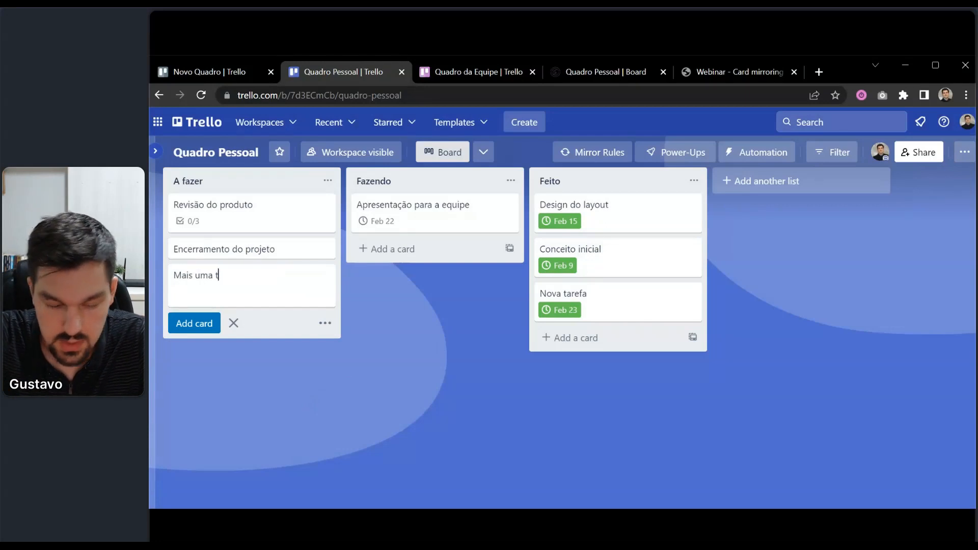
{"action": "type", "text": "arefa"}
{"action": "key", "text": "Return"}
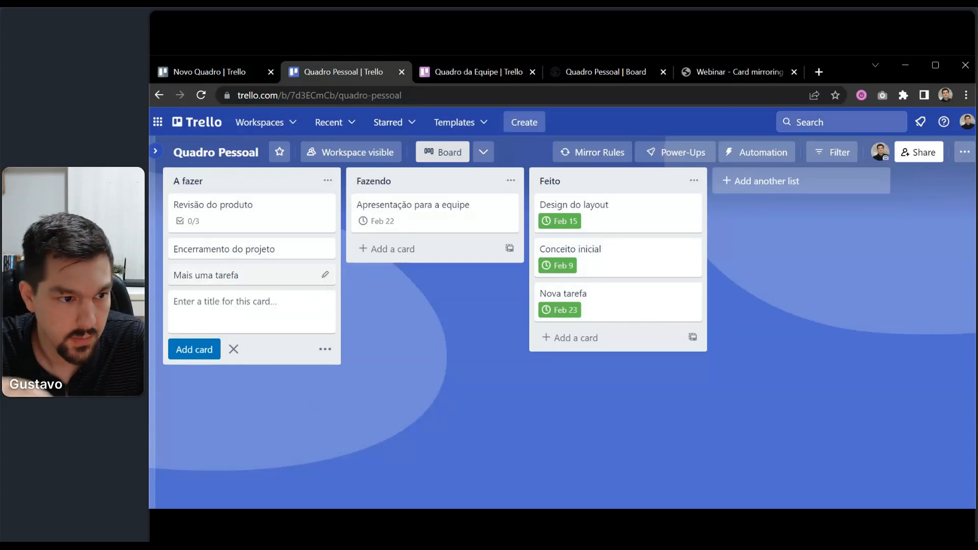
Give the card the green Equipe label, then view the Quadro da Equipe board.
{"action": "left_click", "coordinate": [264, 277]}
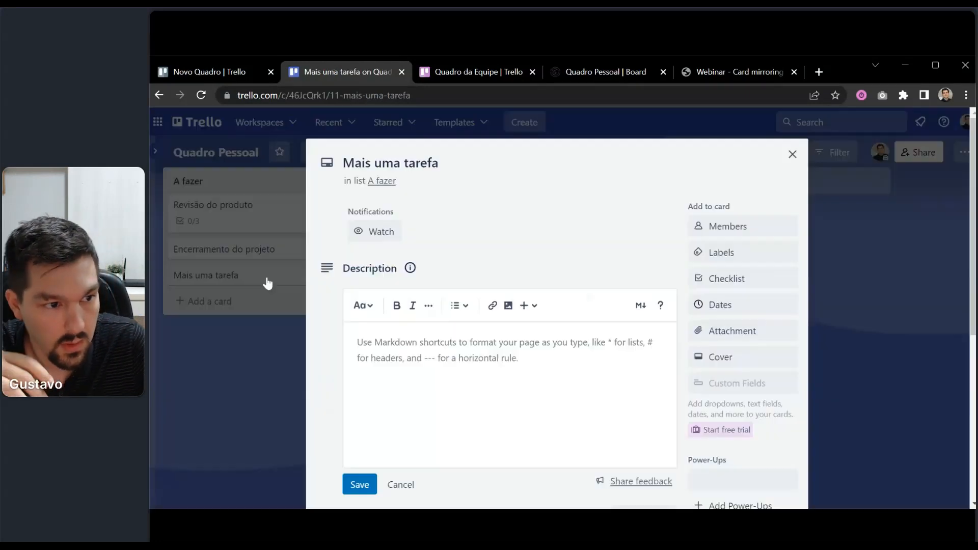
{"action": "left_click", "coordinate": [733, 255]}
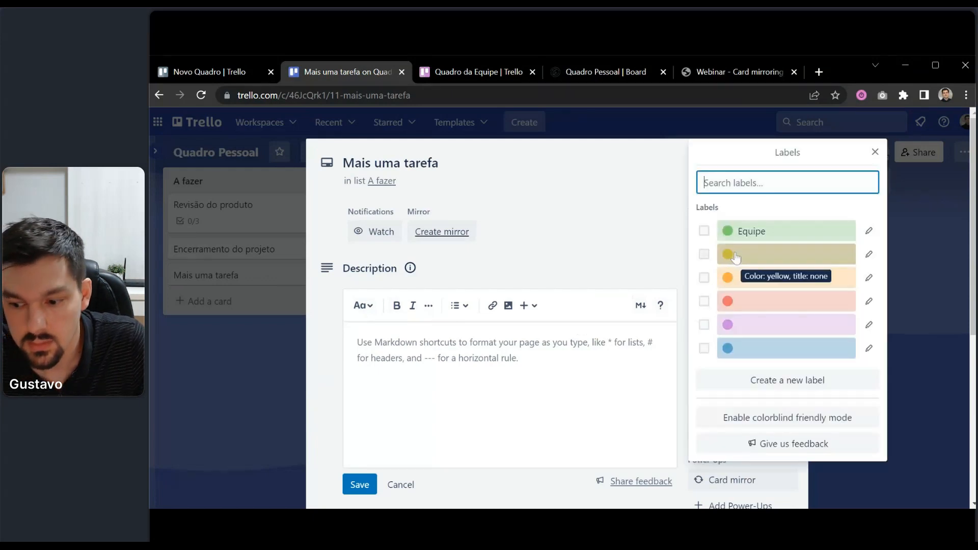
{"action": "left_click", "coordinate": [769, 234]}
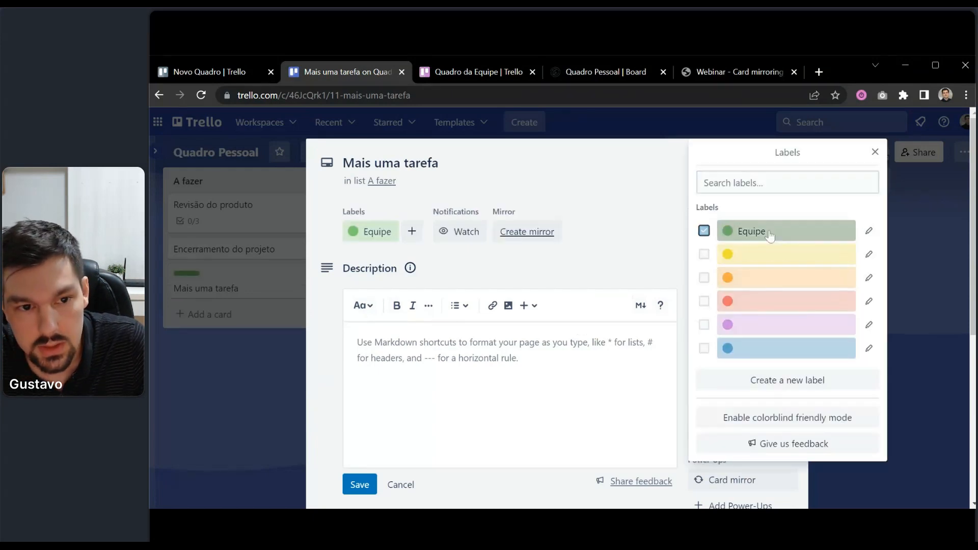
{"action": "left_click", "coordinate": [554, 274]}
{"action": "left_click", "coordinate": [189, 373]}
{"action": "left_click", "coordinate": [188, 375]}
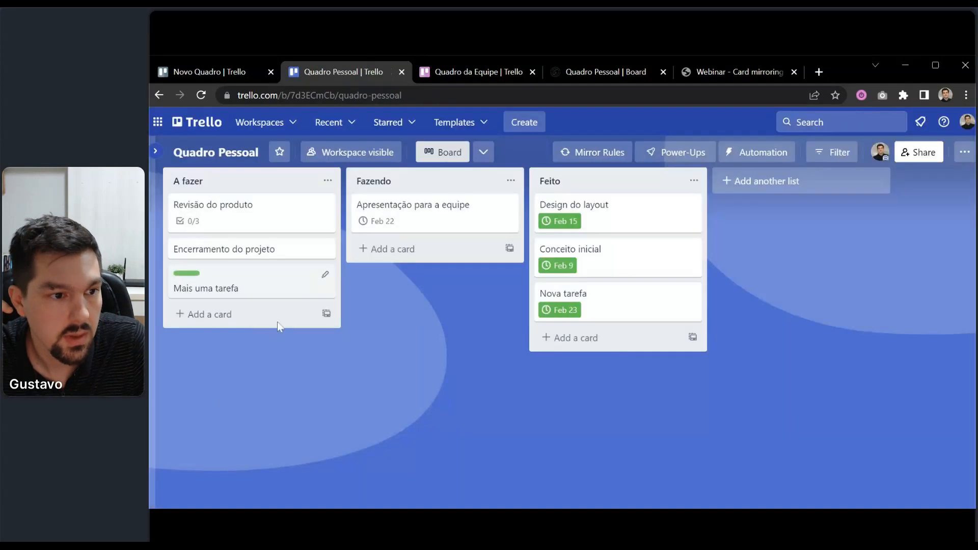
{"action": "left_click", "coordinate": [450, 74]}
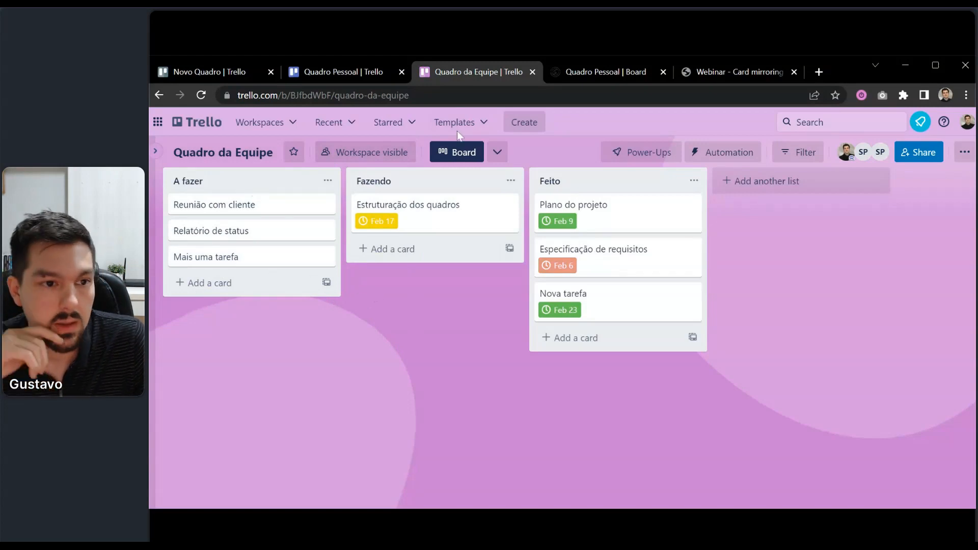
{"action": "left_click", "coordinate": [367, 71]}
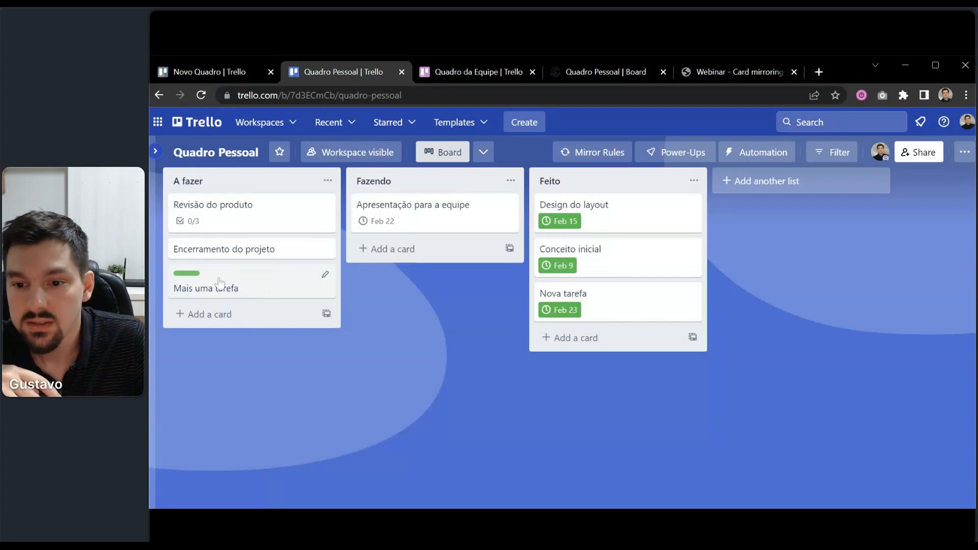
{"action": "left_click", "coordinate": [191, 274]}
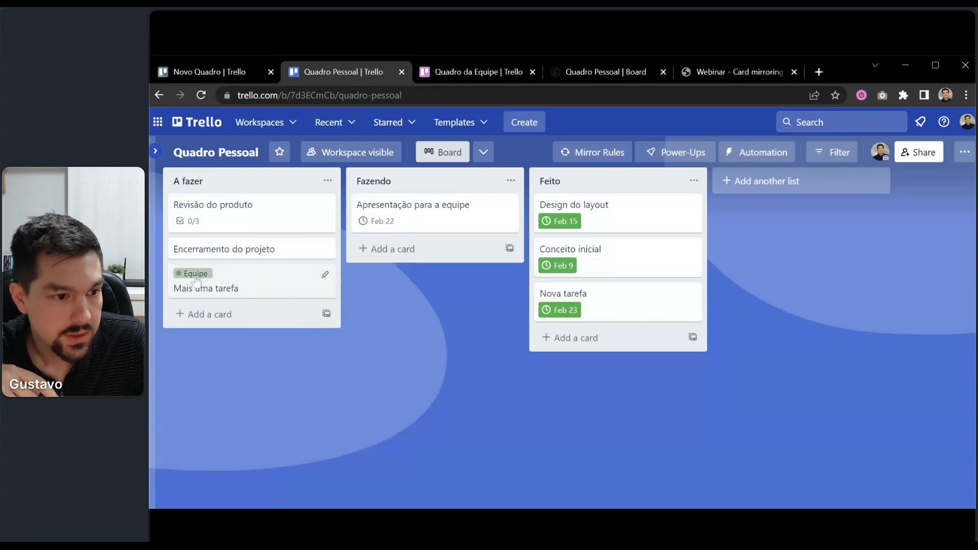
{"action": "left_click", "coordinate": [193, 276]}
{"action": "left_click", "coordinate": [461, 72]}
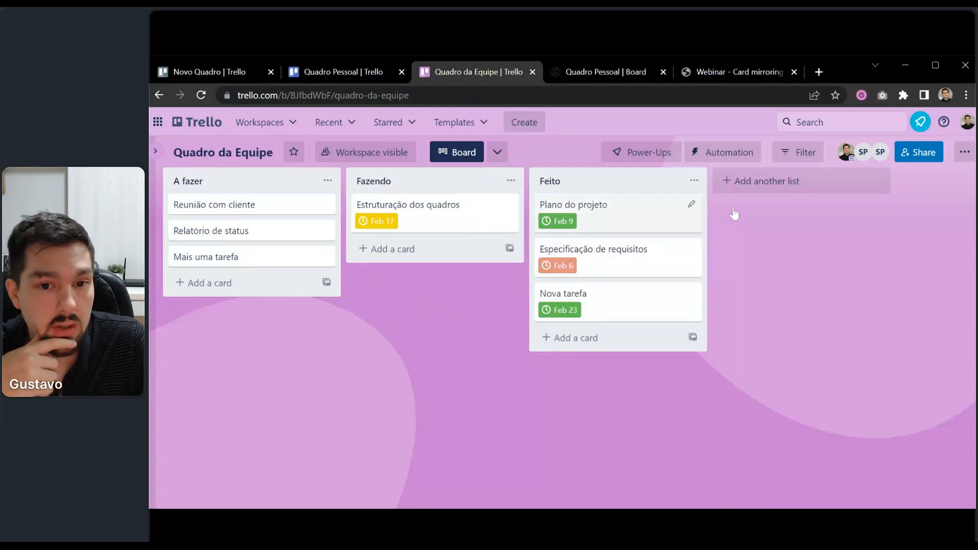
{"action": "left_click", "coordinate": [964, 152]}
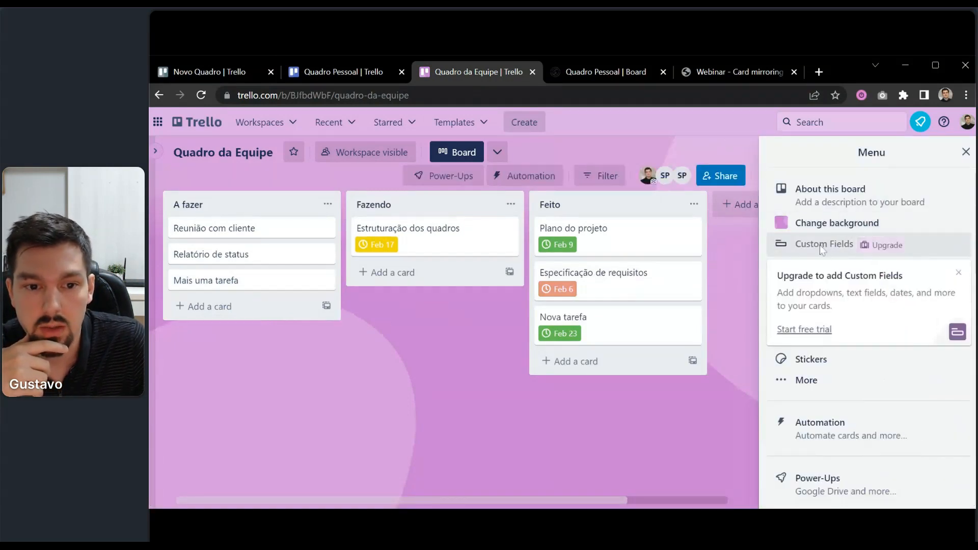
{"action": "left_click", "coordinate": [807, 380]}
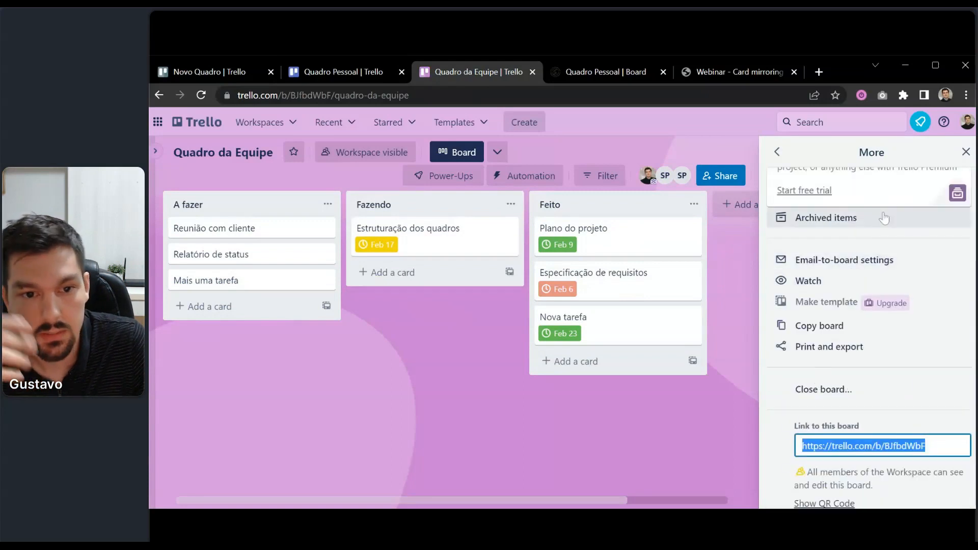
{"action": "left_click", "coordinate": [965, 151]}
{"action": "left_click", "coordinate": [968, 153]}
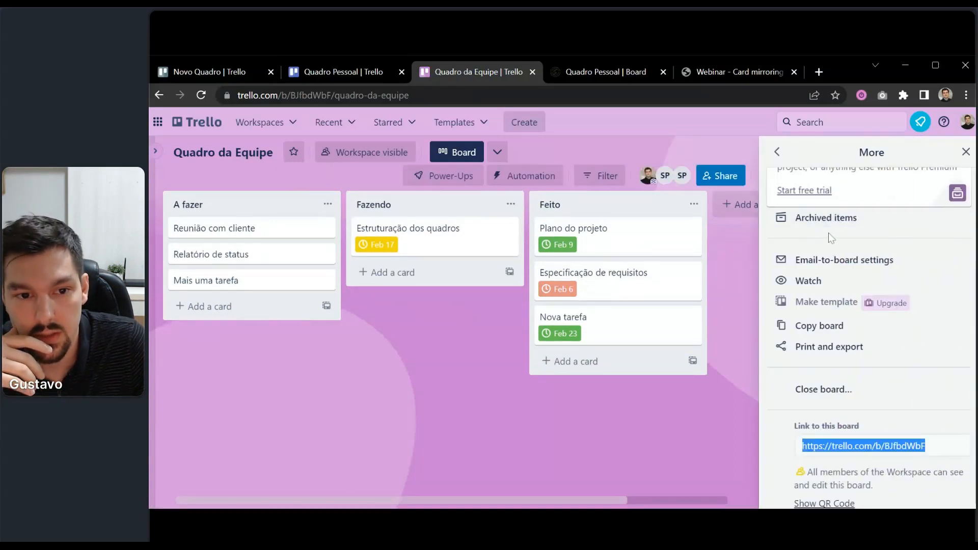
{"action": "scroll", "coordinate": [840, 214], "scroll_direction": "up", "scroll_amount": 3}
{"action": "left_click", "coordinate": [813, 209]}
{"action": "left_click", "coordinate": [830, 235]}
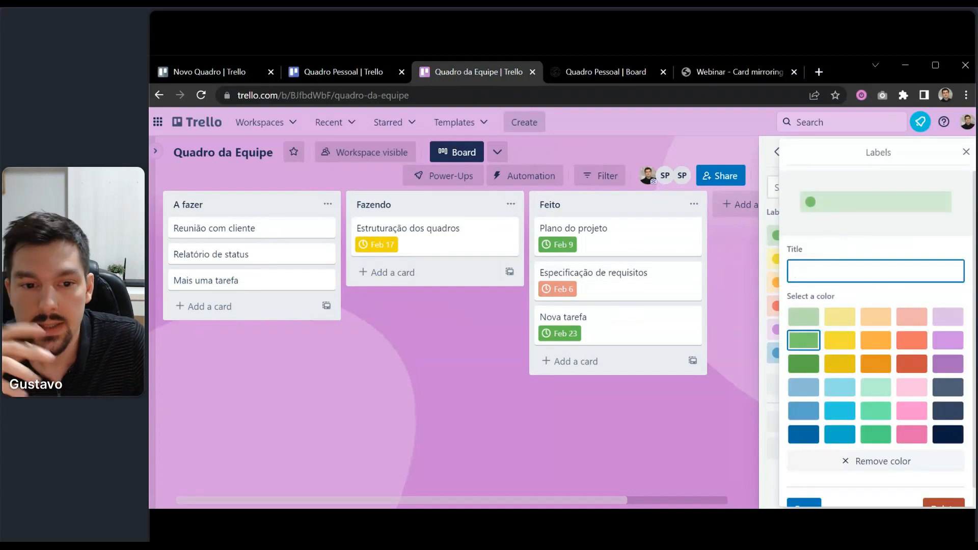
{"action": "left_click", "coordinate": [965, 152]}
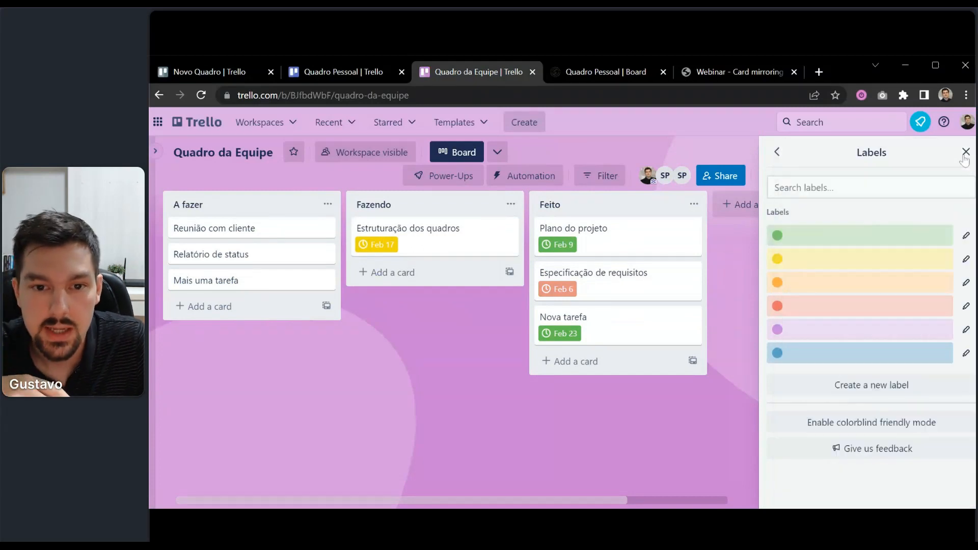
{"action": "left_click", "coordinate": [966, 151]}
Return to the Quadro Pessoal board from the Quadro da Equipe board.
{"action": "left_click", "coordinate": [347, 76]}
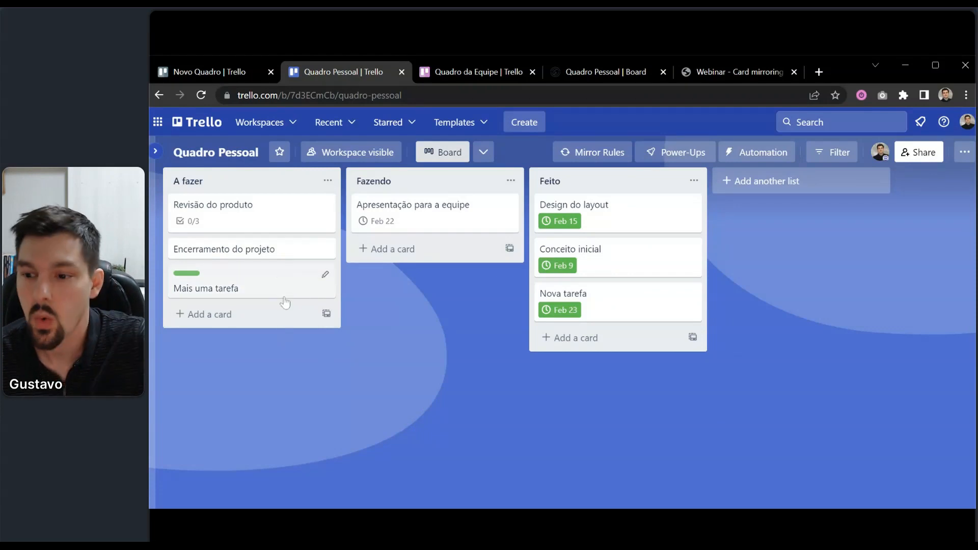
Retitle the Mais uma tarefa card to 'Tarefa do' plus the user's first name, then check Quadro da Equipe.
{"action": "left_click", "coordinate": [254, 290]}
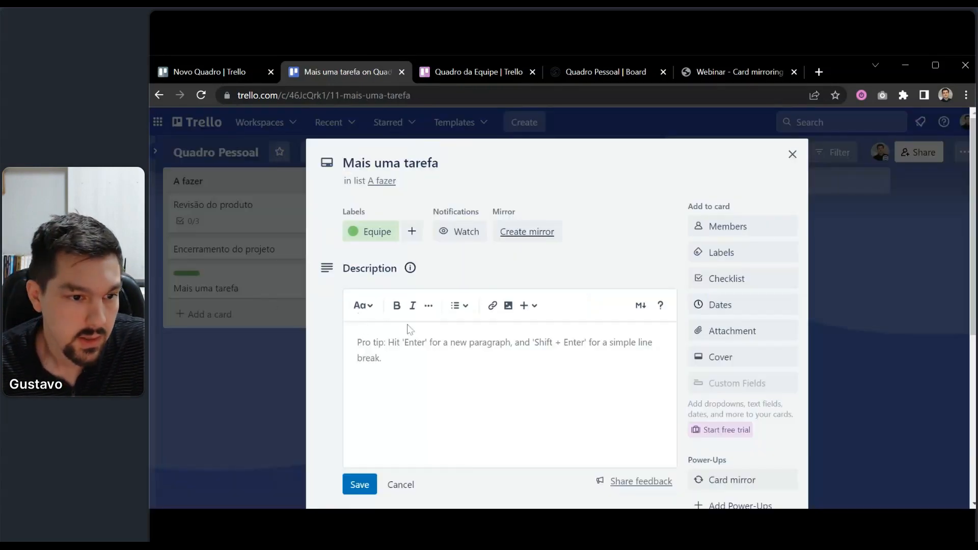
{"action": "left_click", "coordinate": [393, 162]}
{"action": "left_click_drag", "start_coordinate": [393, 163], "coordinate": [438, 163]}
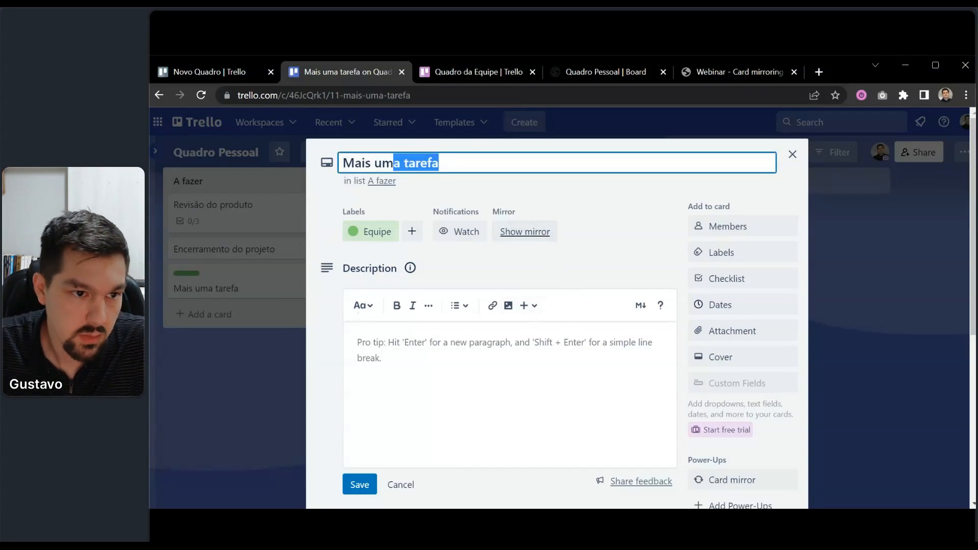
{"action": "key", "text": "ctrl+a"}
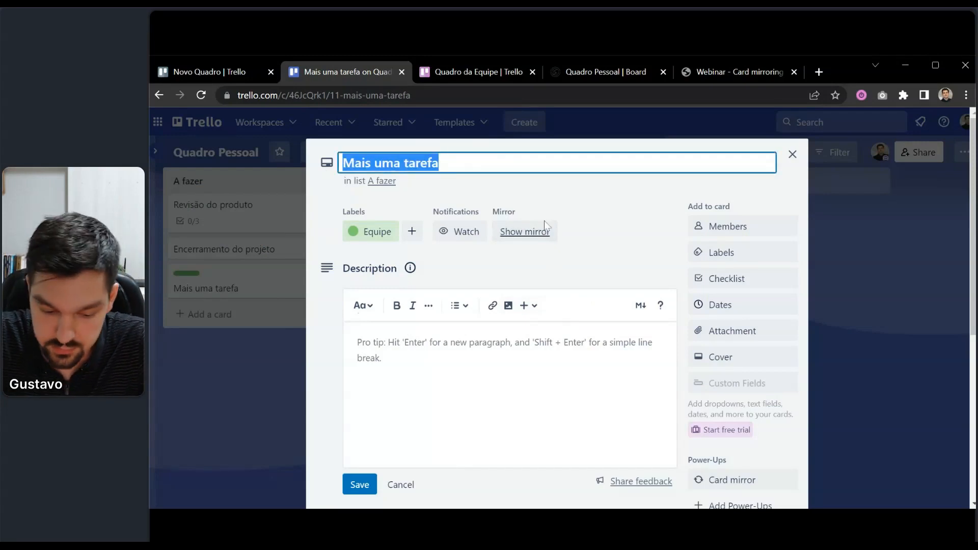
{"action": "type", "text": "Tarefa do G"}
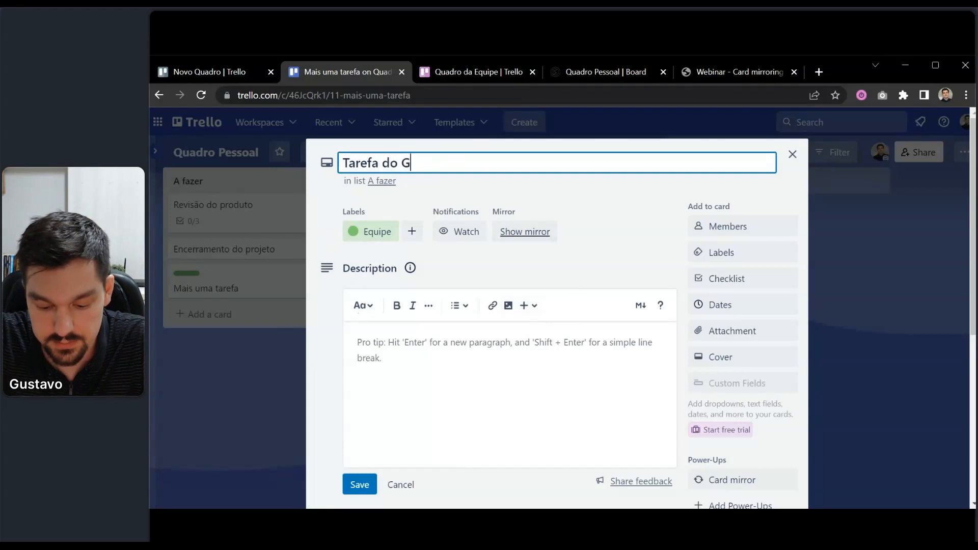
{"action": "type", "text": "ustavo"}
{"action": "key", "text": "Return"}
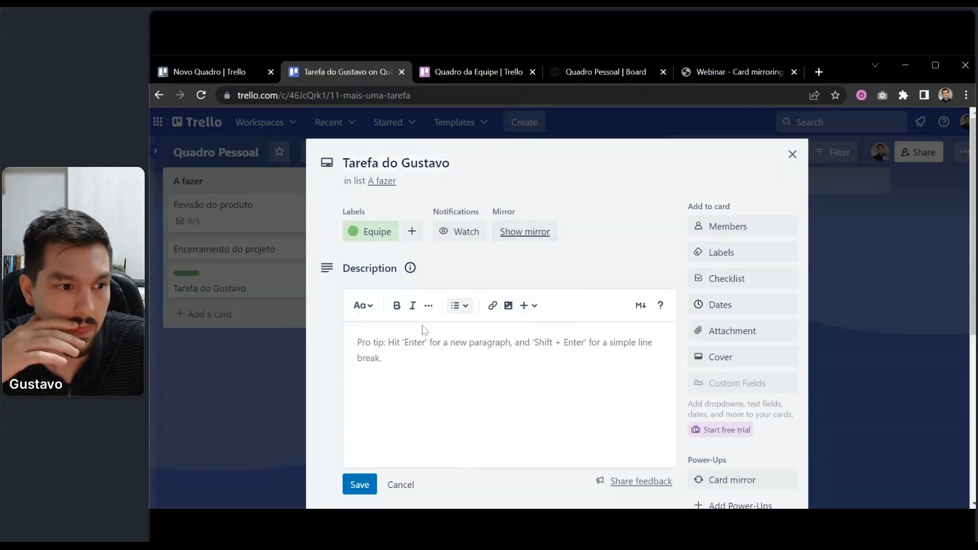
{"action": "left_click", "coordinate": [468, 68]}
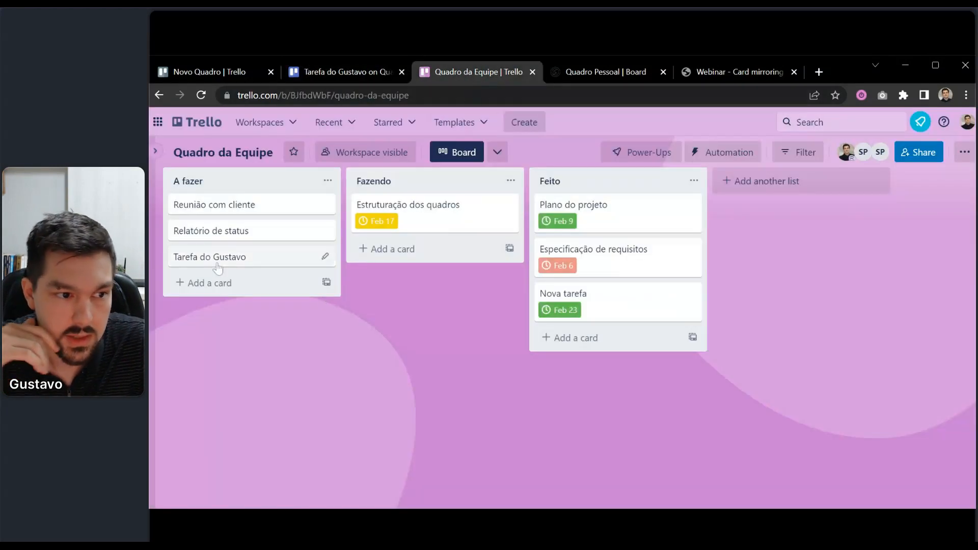
Go back to the open card and review its title, leaving it unchanged.
{"action": "left_click", "coordinate": [322, 71]}
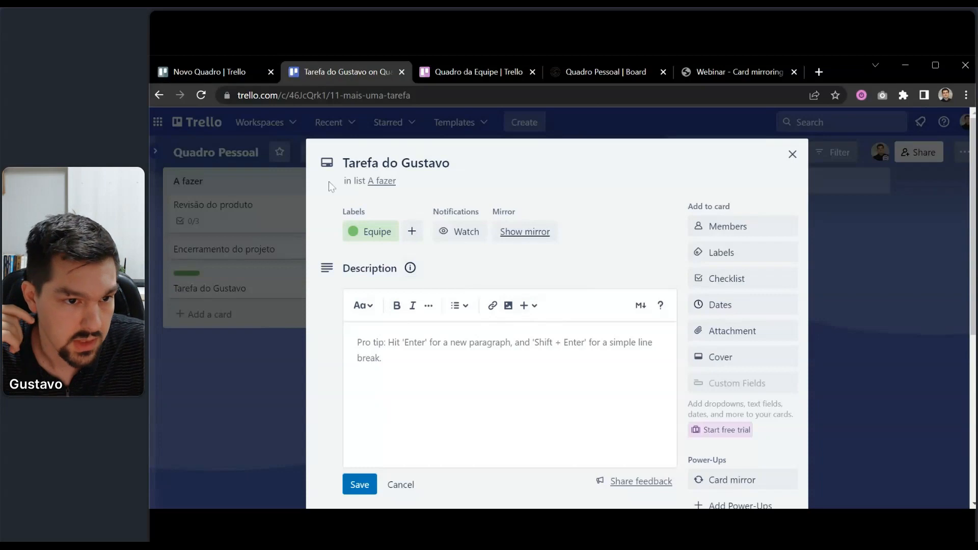
{"action": "scroll", "coordinate": [471, 262], "scroll_direction": "down", "scroll_amount": 4}
{"action": "scroll", "coordinate": [420, 349], "scroll_direction": "down", "scroll_amount": 2}
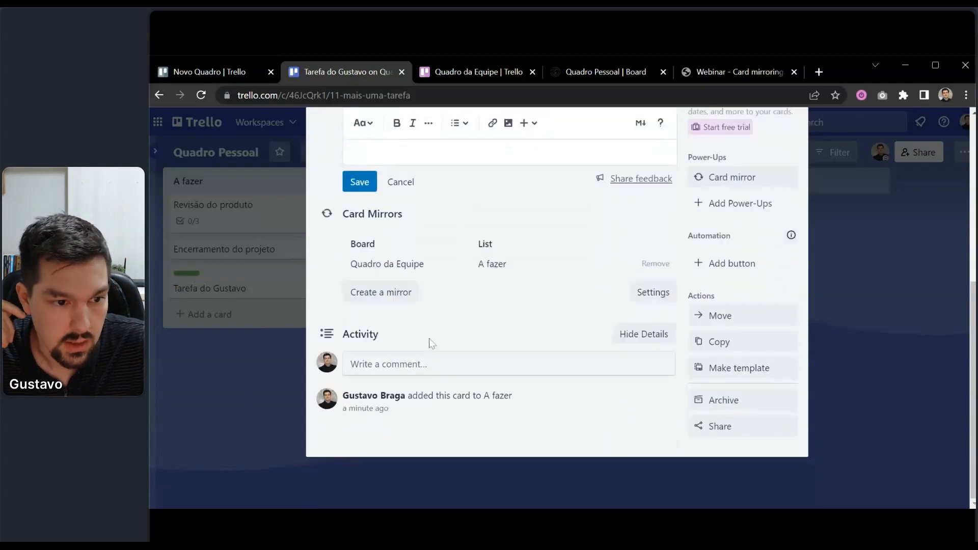
{"action": "scroll", "coordinate": [430, 343], "scroll_direction": "up", "scroll_amount": 6}
{"action": "left_click", "coordinate": [443, 163]}
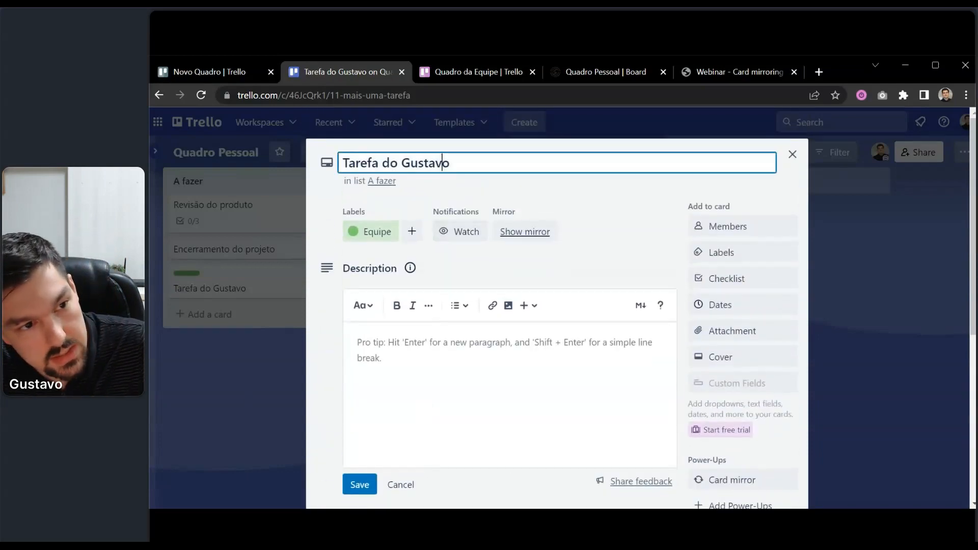
{"action": "left_click_drag", "start_coordinate": [450, 163], "coordinate": [343, 163]}
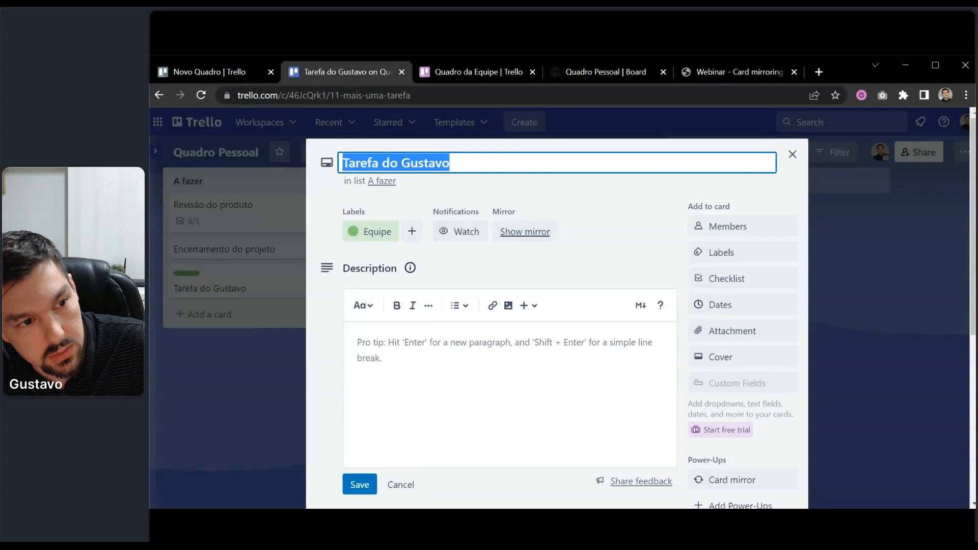
{"action": "left_click", "coordinate": [563, 186]}
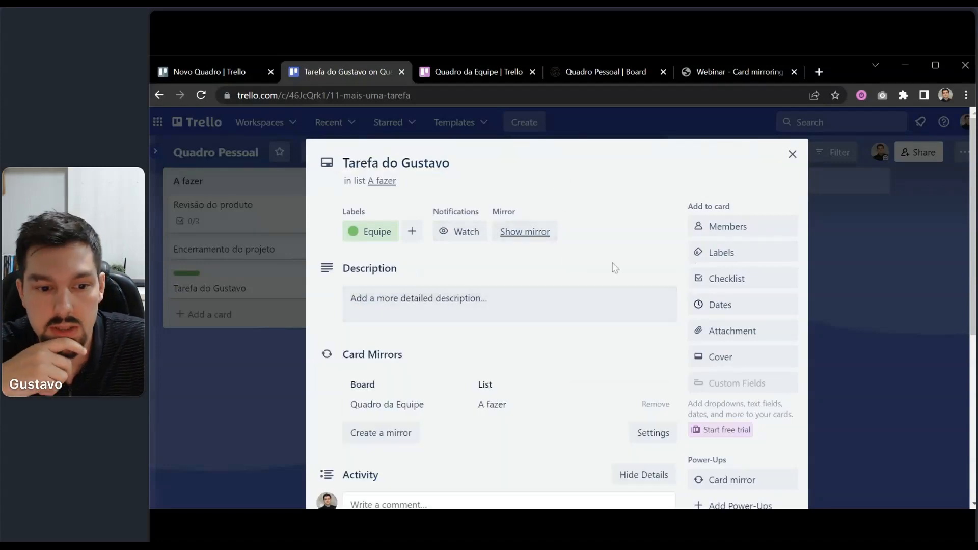
In the card's mirror group settings, untick Title (card) and Update default board settings.
{"action": "scroll", "coordinate": [613, 267], "scroll_direction": "down", "scroll_amount": 4}
{"action": "scroll", "coordinate": [699, 335], "scroll_direction": "down", "scroll_amount": 1}
{"action": "left_click", "coordinate": [737, 219]}
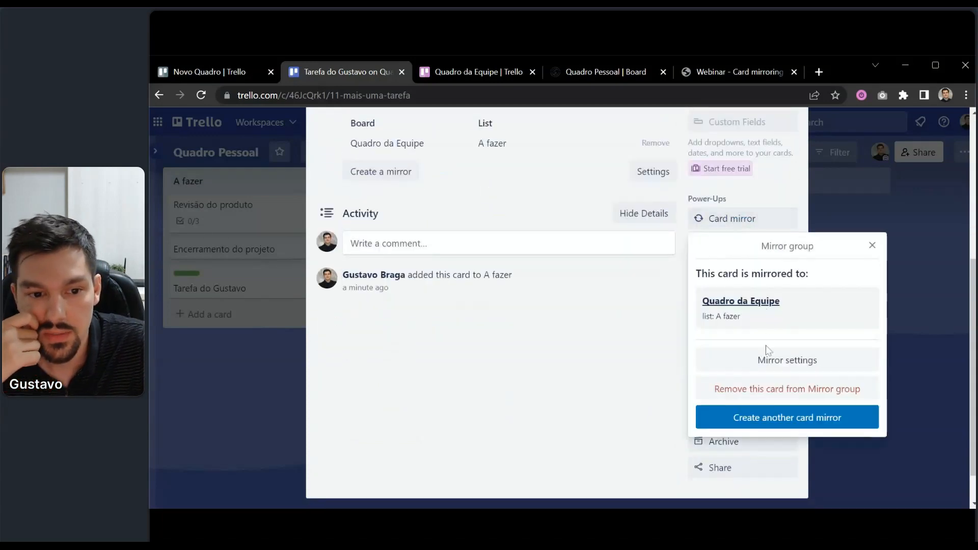
{"action": "left_click", "coordinate": [762, 362]}
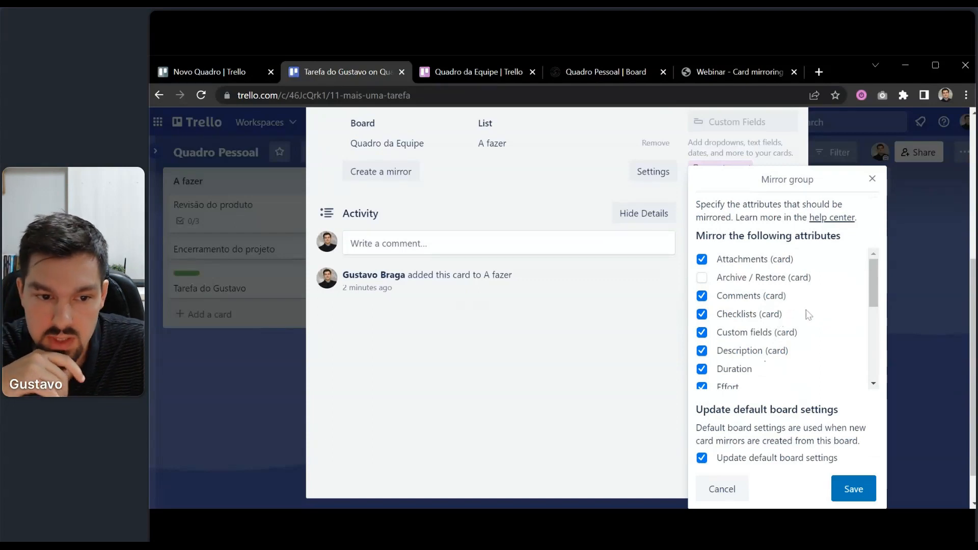
{"action": "scroll", "coordinate": [808, 314], "scroll_direction": "down", "scroll_amount": 3}
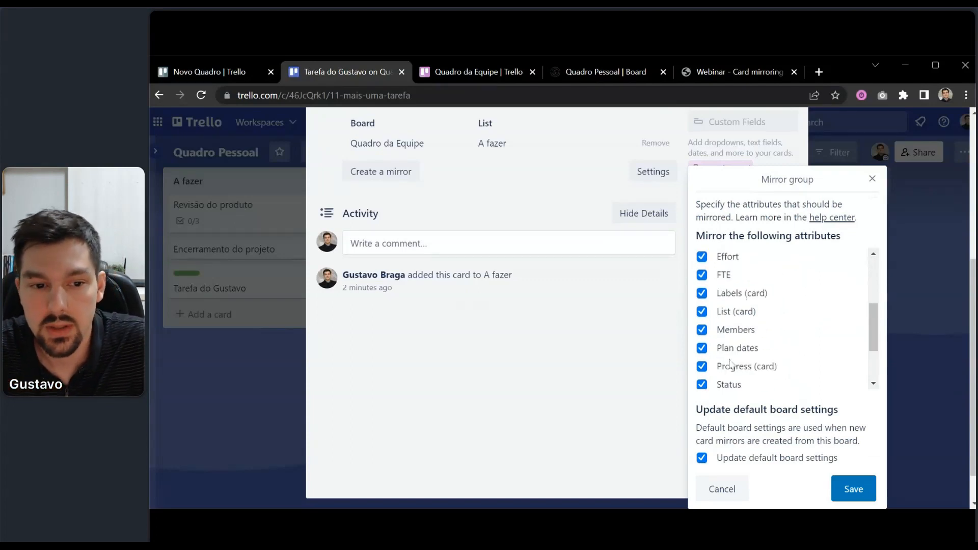
{"action": "scroll", "coordinate": [730, 362], "scroll_direction": "down", "scroll_amount": 2}
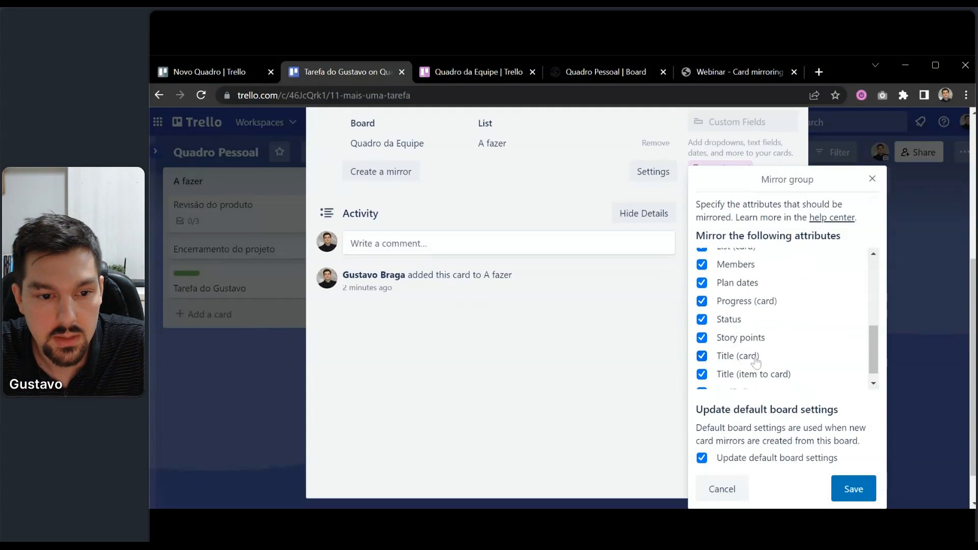
{"action": "left_click", "coordinate": [725, 358]}
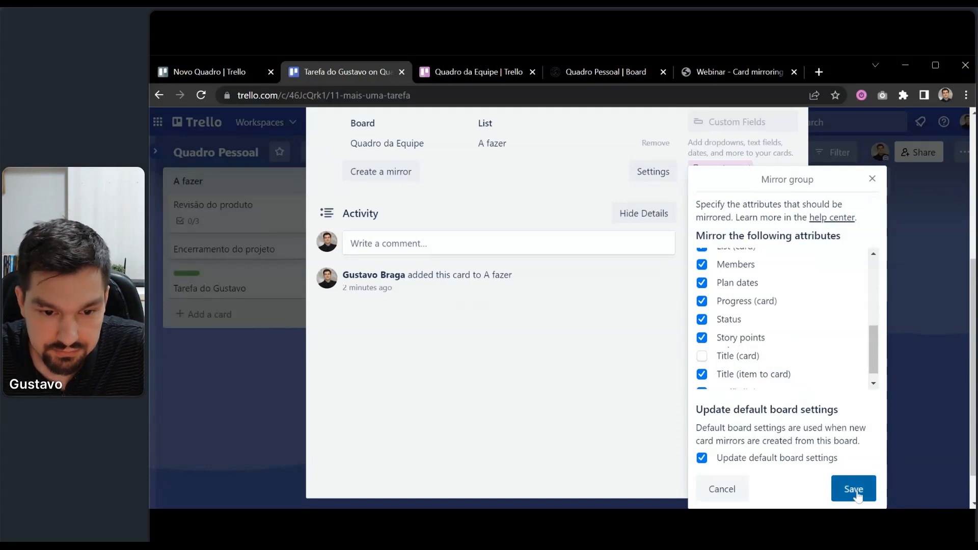
{"action": "left_click", "coordinate": [756, 465]}
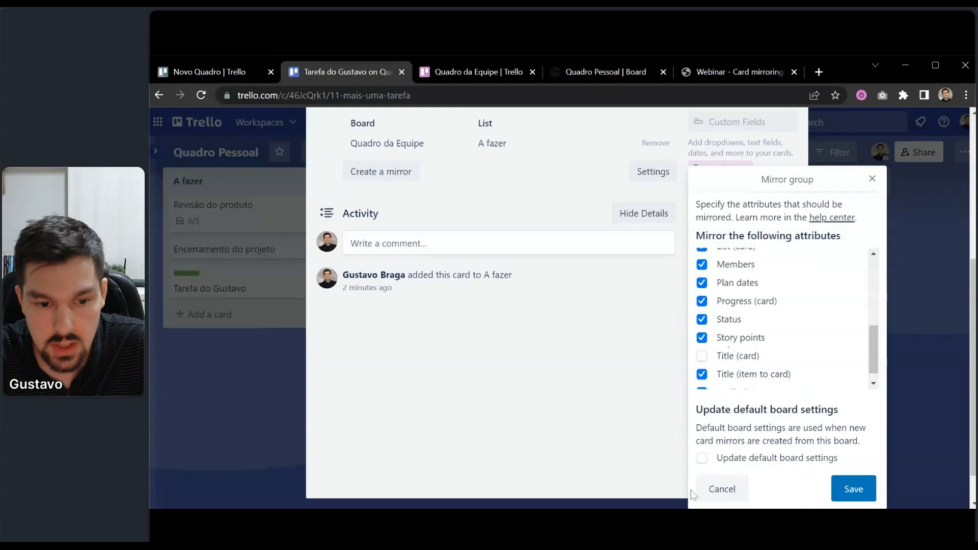
Save the mirror group changes and add a numeric prefix to the card's title.
{"action": "left_click", "coordinate": [851, 490]}
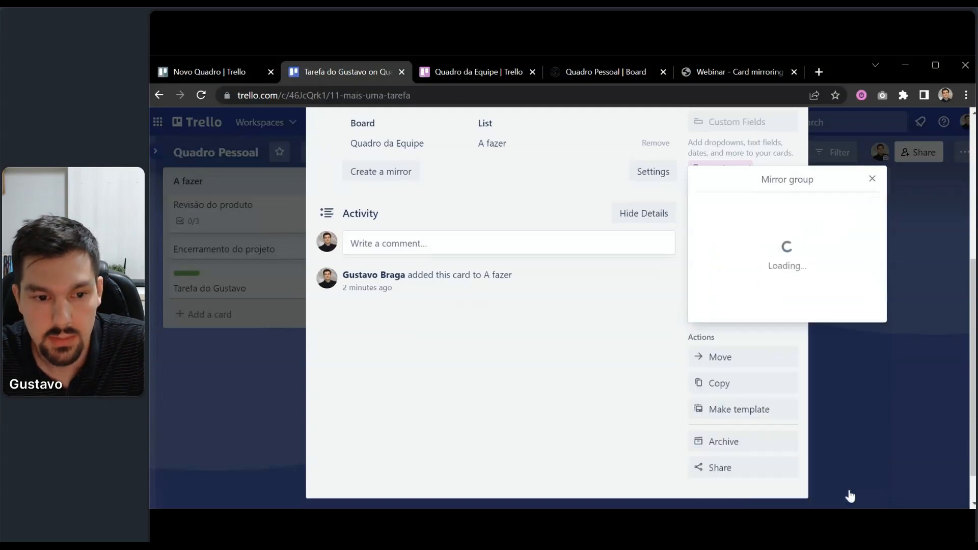
{"action": "scroll", "coordinate": [587, 404], "scroll_direction": "up", "scroll_amount": 5}
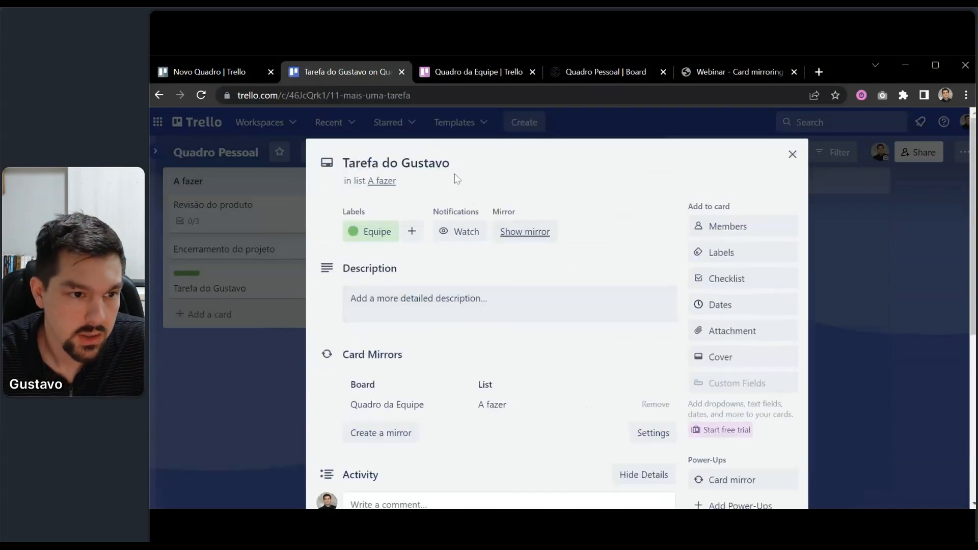
{"action": "left_click", "coordinate": [478, 166]}
{"action": "left_click_drag", "start_coordinate": [450, 163], "coordinate": [343, 162]}
{"action": "left_click", "coordinate": [436, 162]}
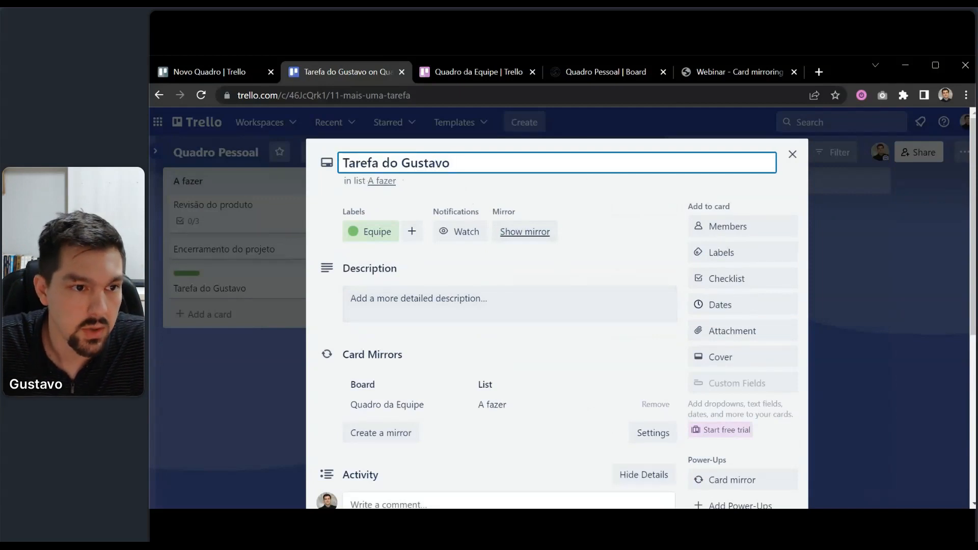
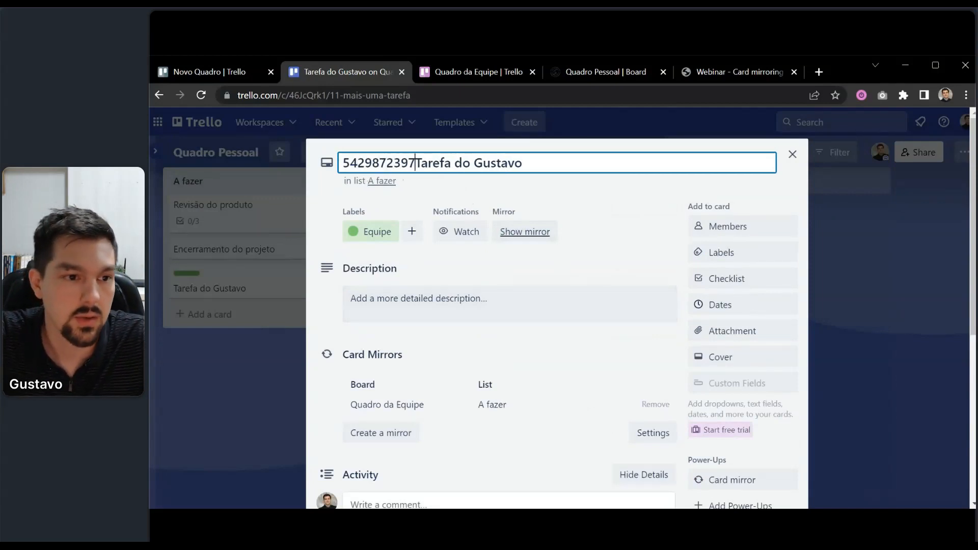
{"action": "left_click", "coordinate": [418, 197]}
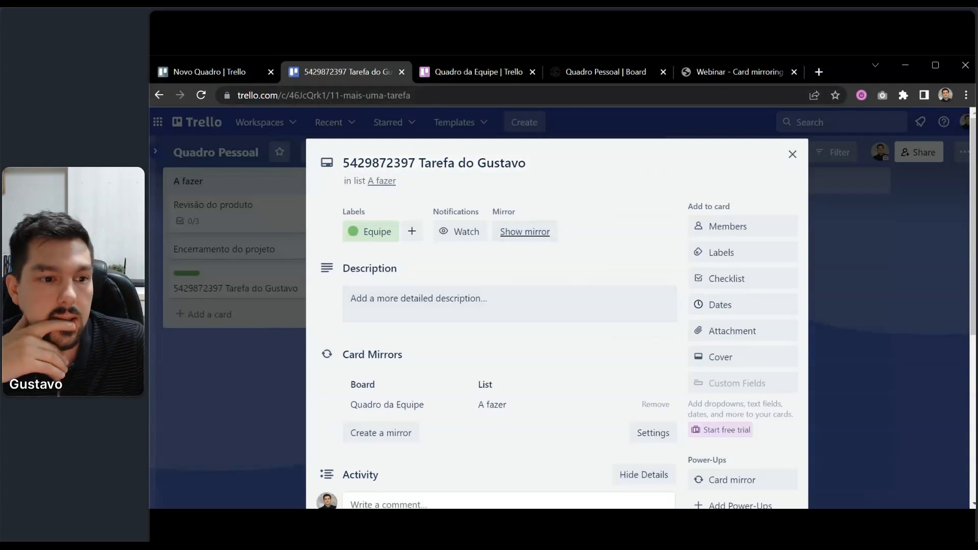
Check the mirror on Quadro da Equipe, then move the card from A fazer to Fazendo.
{"action": "left_click", "coordinate": [469, 70]}
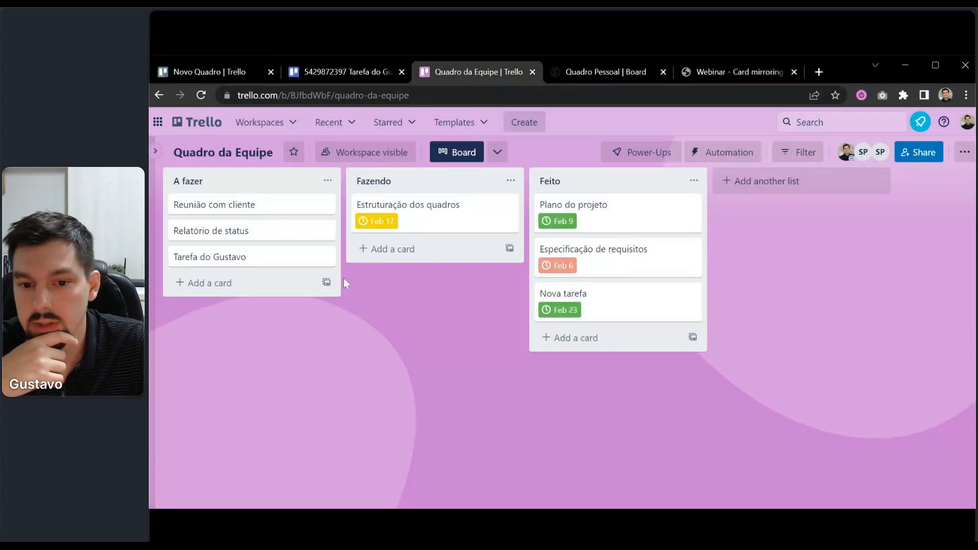
{"action": "left_click", "coordinate": [374, 70]}
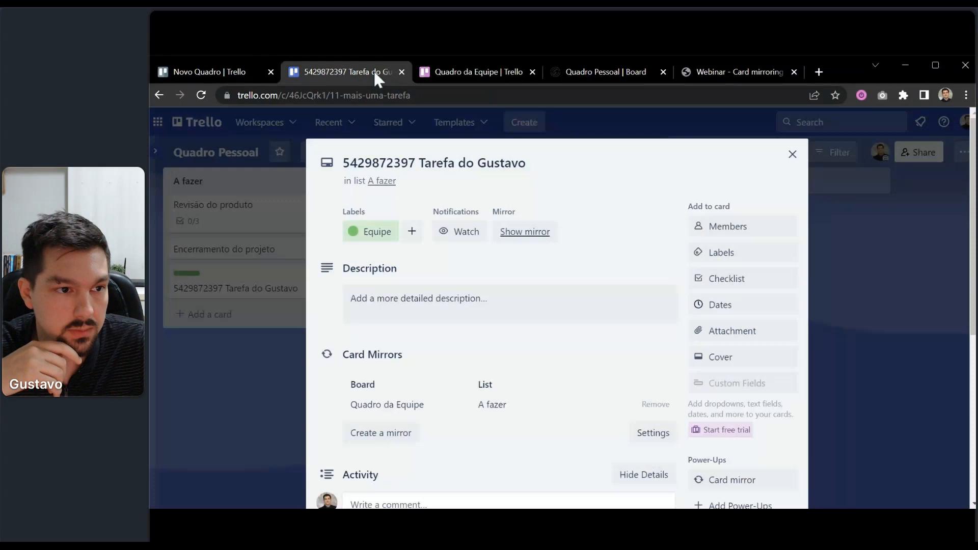
{"action": "left_click", "coordinate": [204, 443]}
{"action": "left_click_drag", "start_coordinate": [282, 284], "coordinate": [476, 236]}
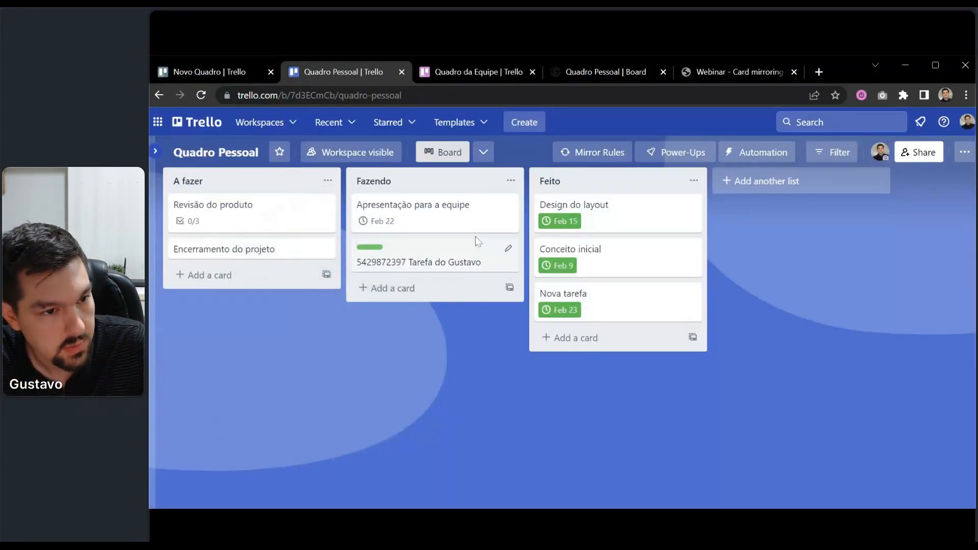
{"action": "left_click", "coordinate": [464, 69]}
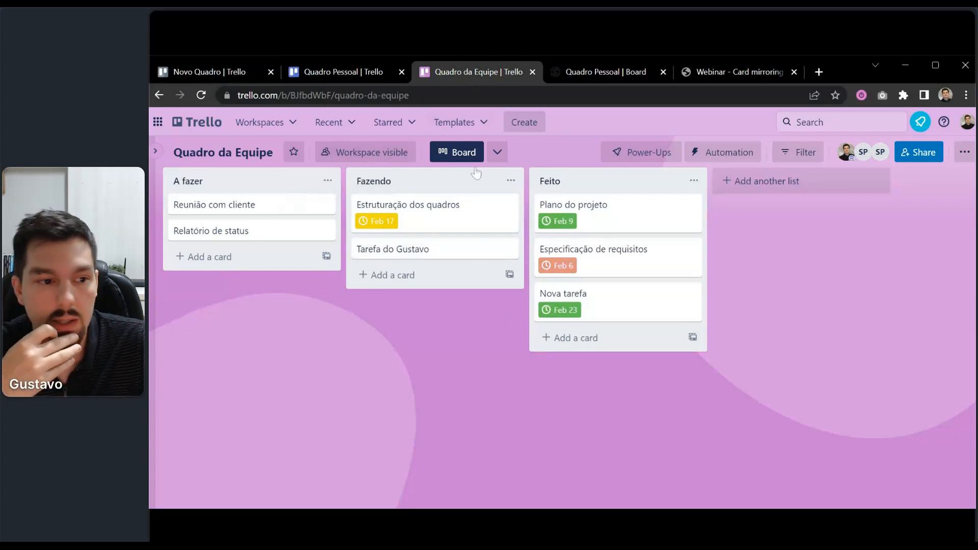
{"action": "left_click", "coordinate": [348, 68]}
Review the renamed card's Card Mirrors and Activity sections, then close the card.
{"action": "left_click", "coordinate": [445, 254]}
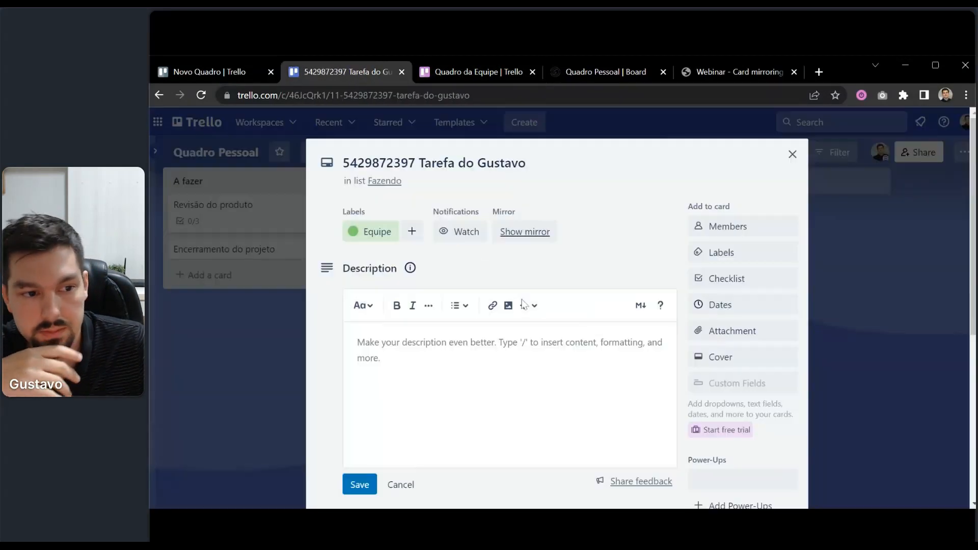
{"action": "scroll", "coordinate": [713, 379], "scroll_direction": "down", "scroll_amount": 5}
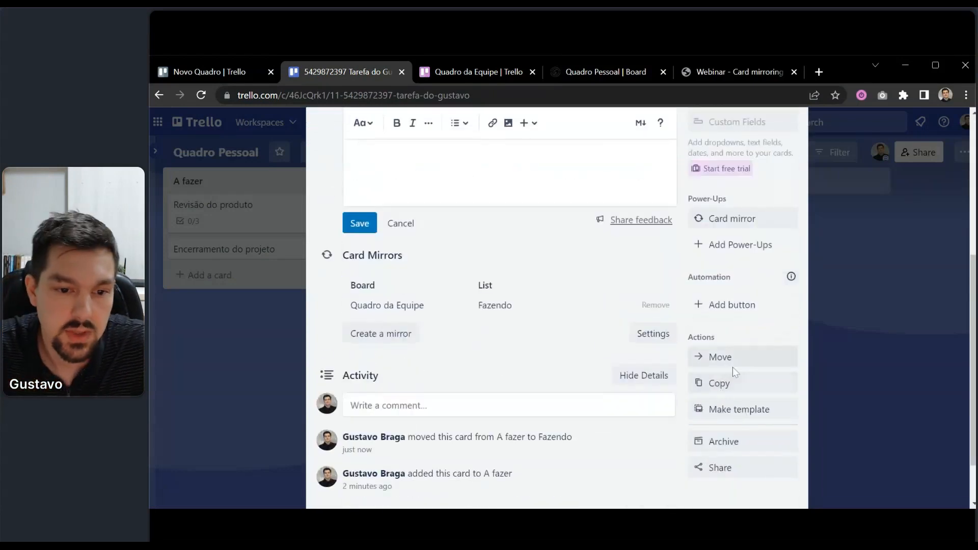
{"action": "scroll", "coordinate": [739, 372], "scroll_direction": "up", "scroll_amount": 4}
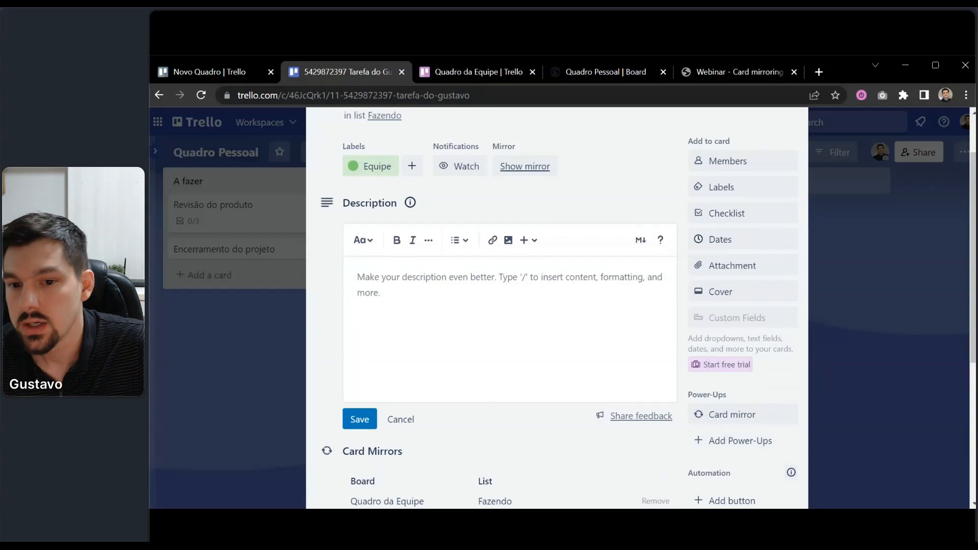
{"action": "scroll", "coordinate": [700, 385], "scroll_direction": "up", "scroll_amount": 2}
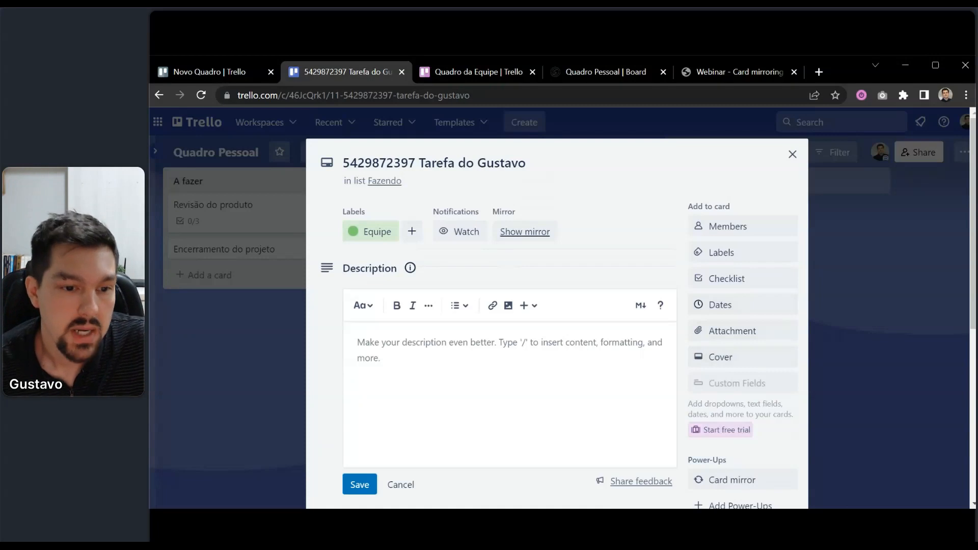
{"action": "scroll", "coordinate": [602, 401], "scroll_direction": "down", "scroll_amount": 3}
{"action": "scroll", "coordinate": [425, 426], "scroll_direction": "down", "scroll_amount": 2}
{"action": "left_click", "coordinate": [439, 347]}
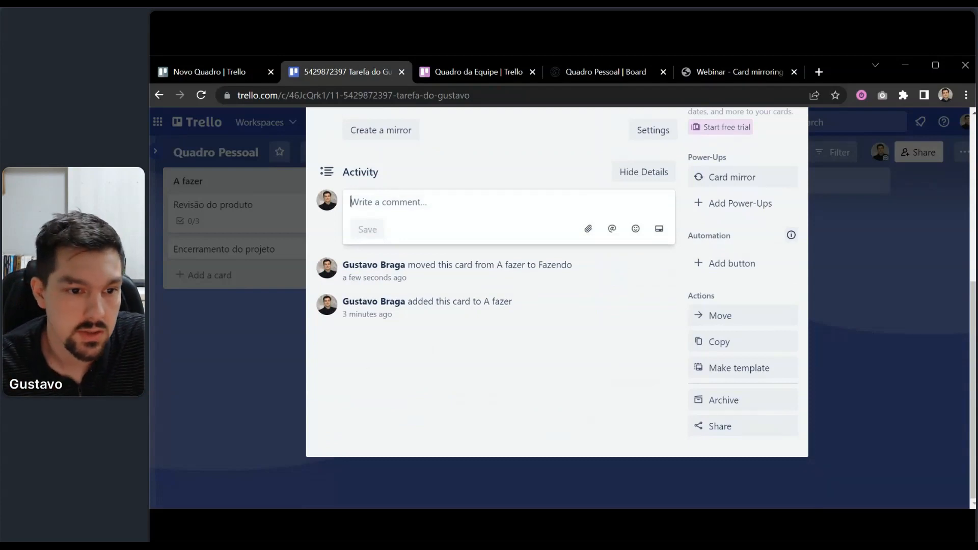
{"action": "scroll", "coordinate": [557, 305], "scroll_direction": "up", "scroll_amount": 2}
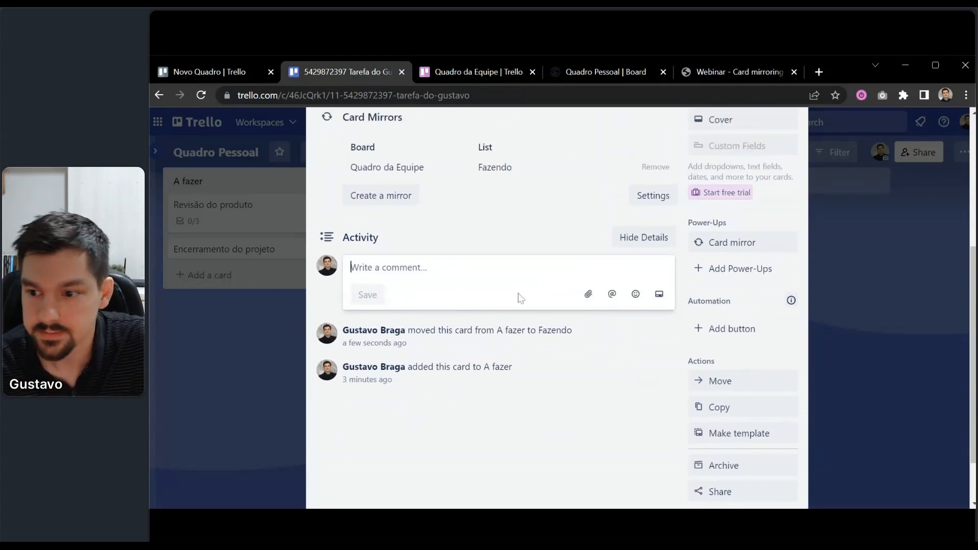
{"action": "scroll", "coordinate": [525, 285], "scroll_direction": "up", "scroll_amount": 5}
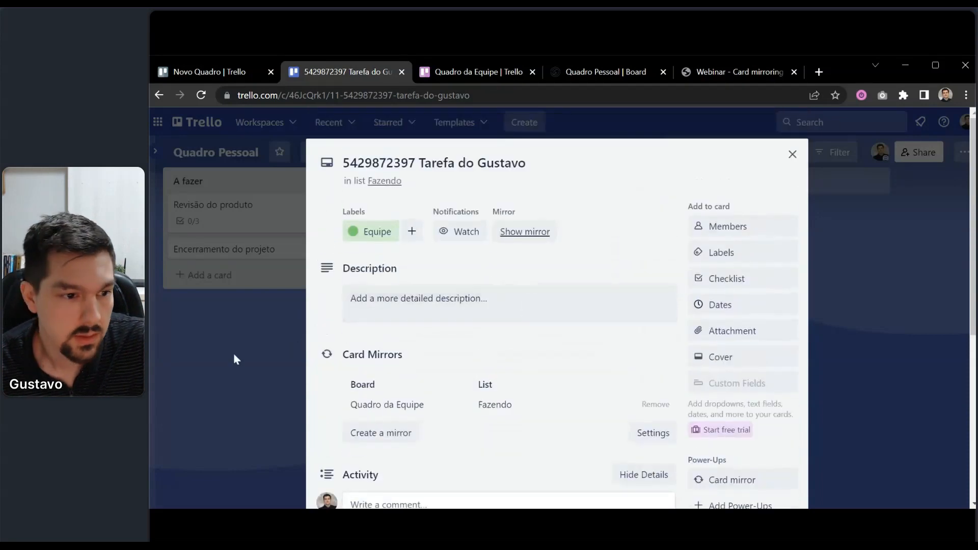
{"action": "left_click", "coordinate": [284, 348]}
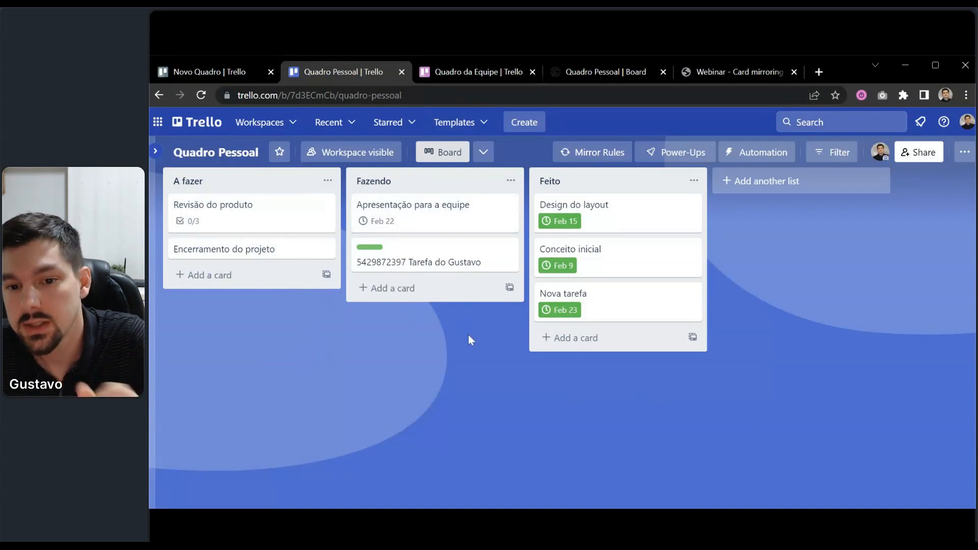
{"action": "left_click", "coordinate": [253, 218]}
{"action": "scroll", "coordinate": [450, 317], "scroll_direction": "down", "scroll_amount": 5}
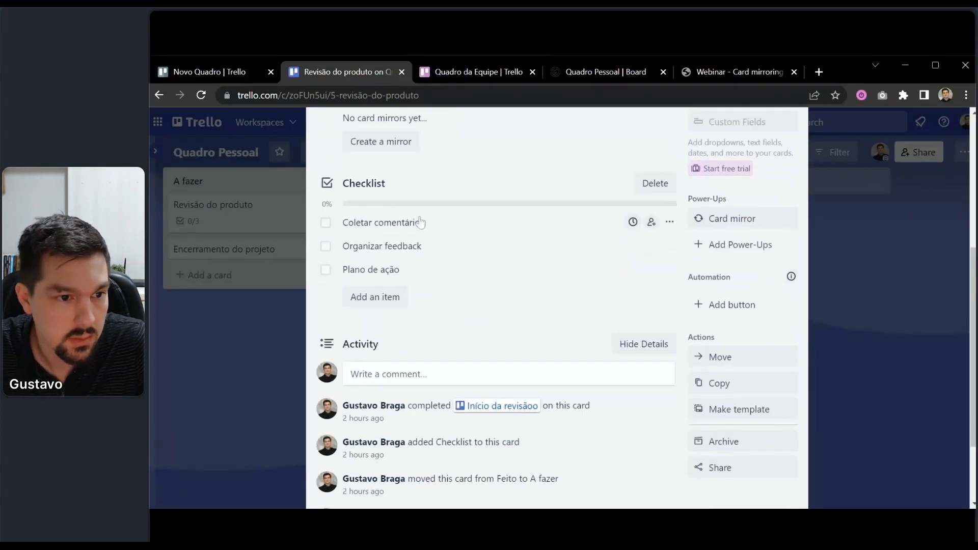
{"action": "scroll", "coordinate": [413, 217], "scroll_direction": "up", "scroll_amount": 5}
{"action": "left_click", "coordinate": [458, 163]}
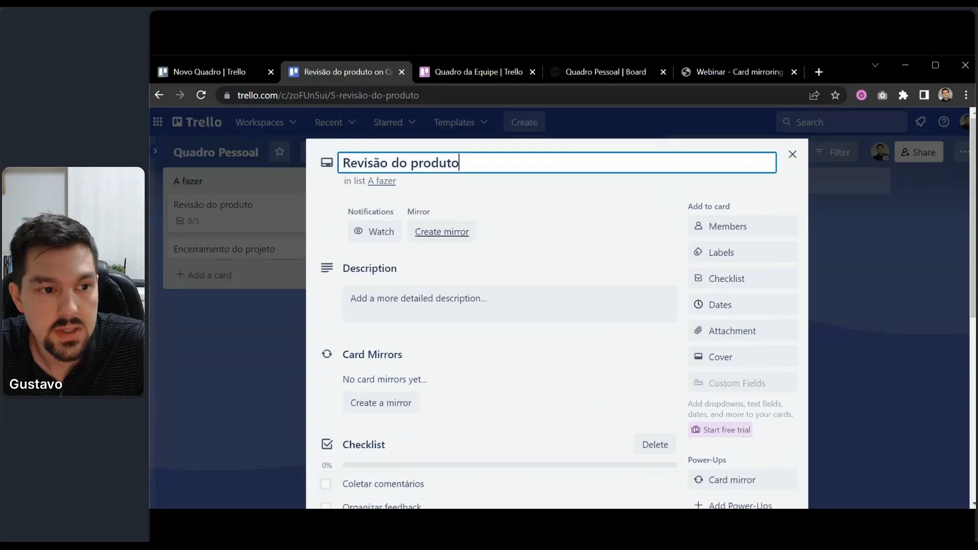
{"action": "left_click_drag", "start_coordinate": [459, 163], "coordinate": [334, 168]}
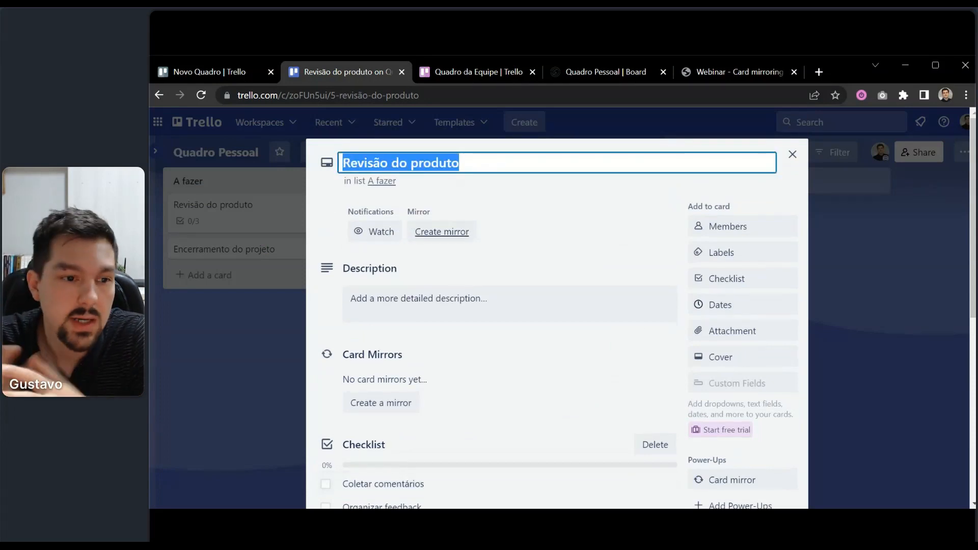
{"action": "left_click", "coordinate": [330, 206]}
{"action": "scroll", "coordinate": [397, 254], "scroll_direction": "down", "scroll_amount": 4}
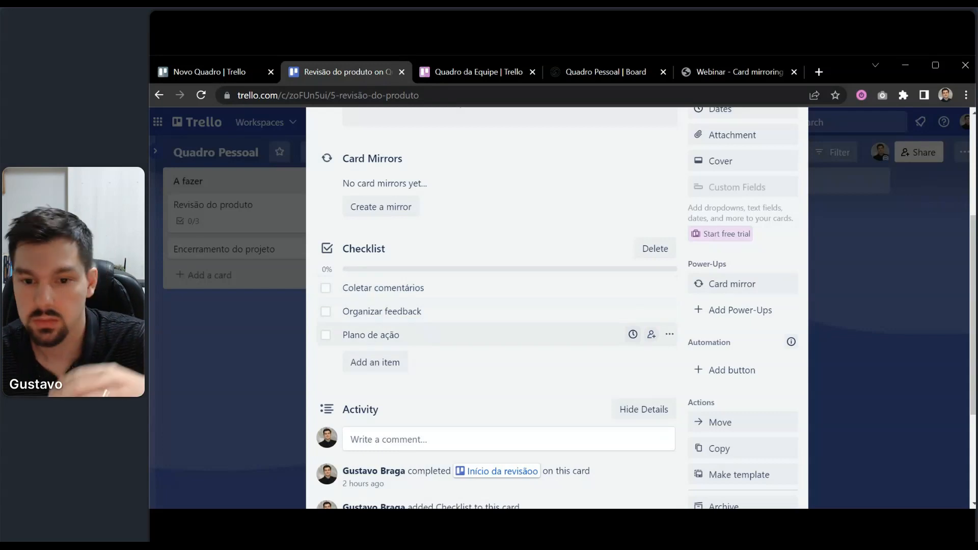
{"action": "scroll", "coordinate": [406, 312], "scroll_direction": "up", "scroll_amount": 5}
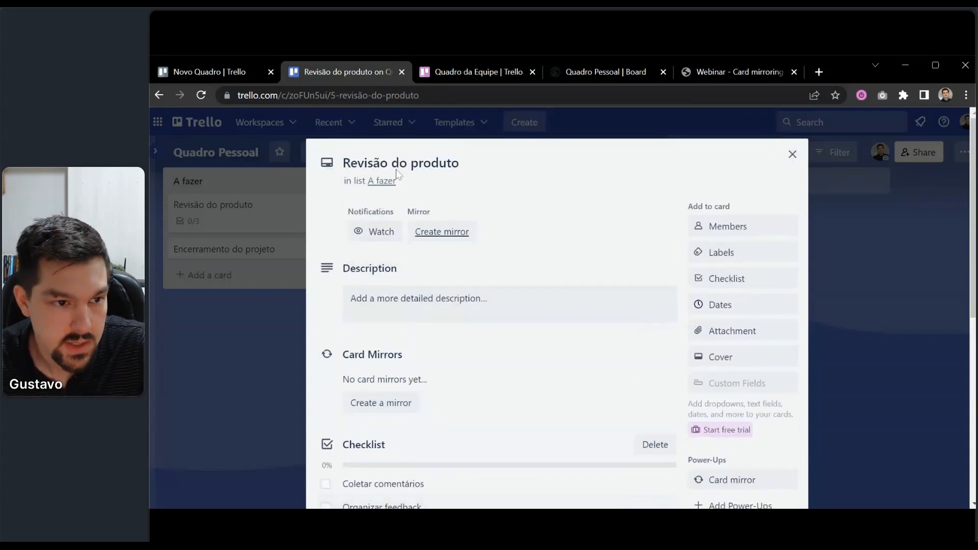
{"action": "scroll", "coordinate": [412, 344], "scroll_direction": "down", "scroll_amount": 3}
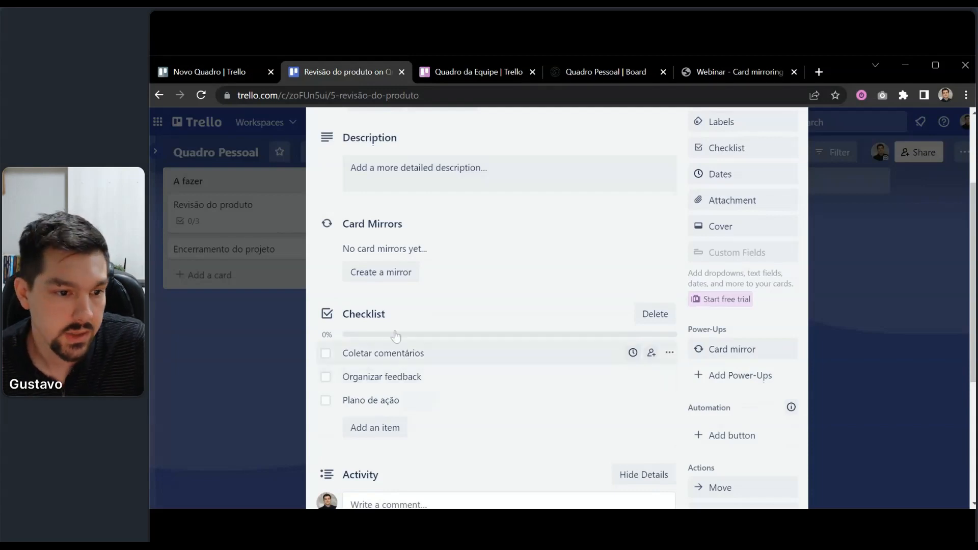
{"action": "left_click", "coordinate": [230, 359]}
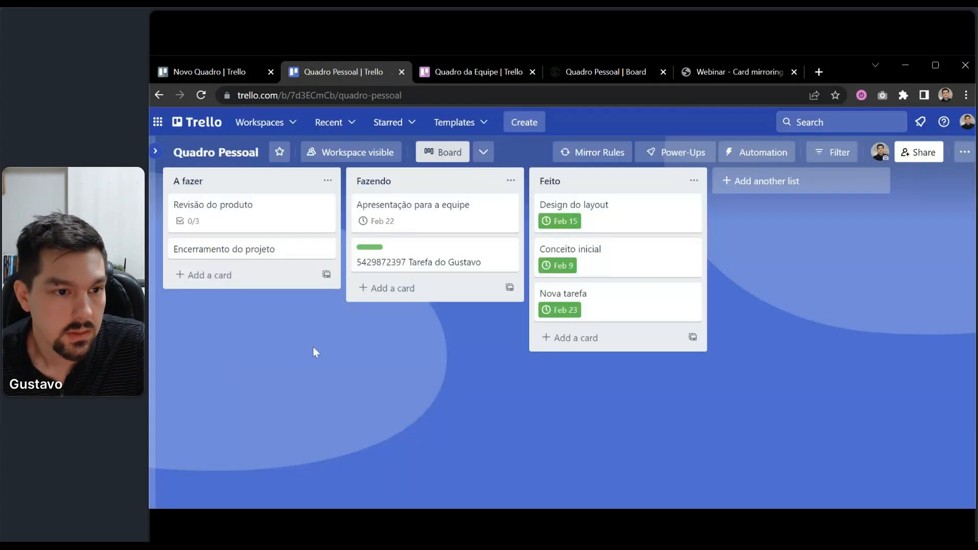
{"action": "left_click", "coordinate": [591, 151]}
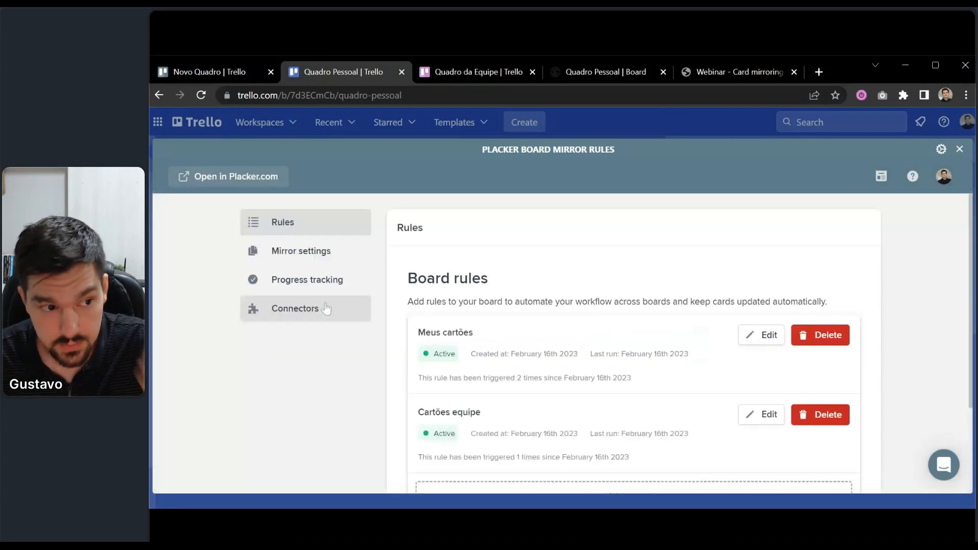
{"action": "left_click", "coordinate": [284, 251]}
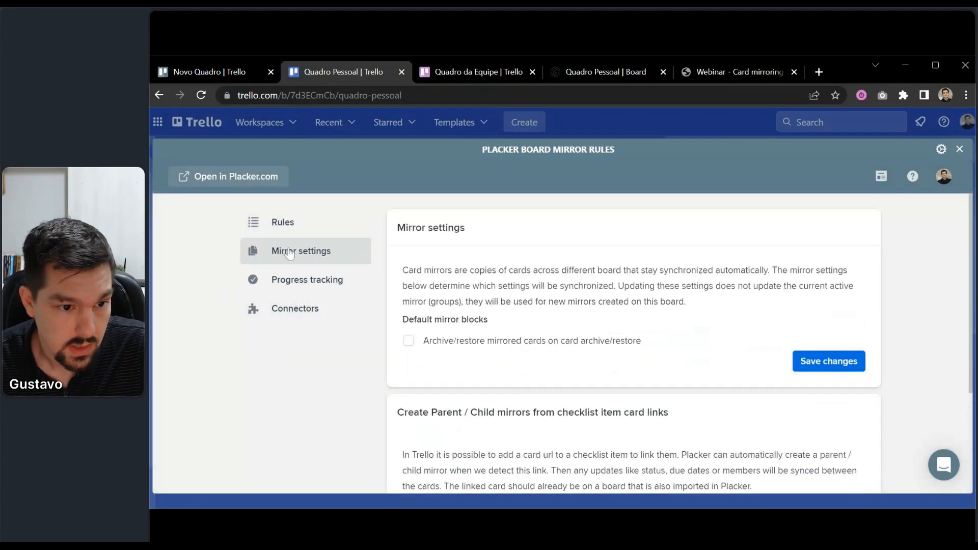
{"action": "scroll", "coordinate": [285, 252], "scroll_direction": "down", "scroll_amount": 3}
{"action": "scroll", "coordinate": [547, 302], "scroll_direction": "down", "scroll_amount": 1}
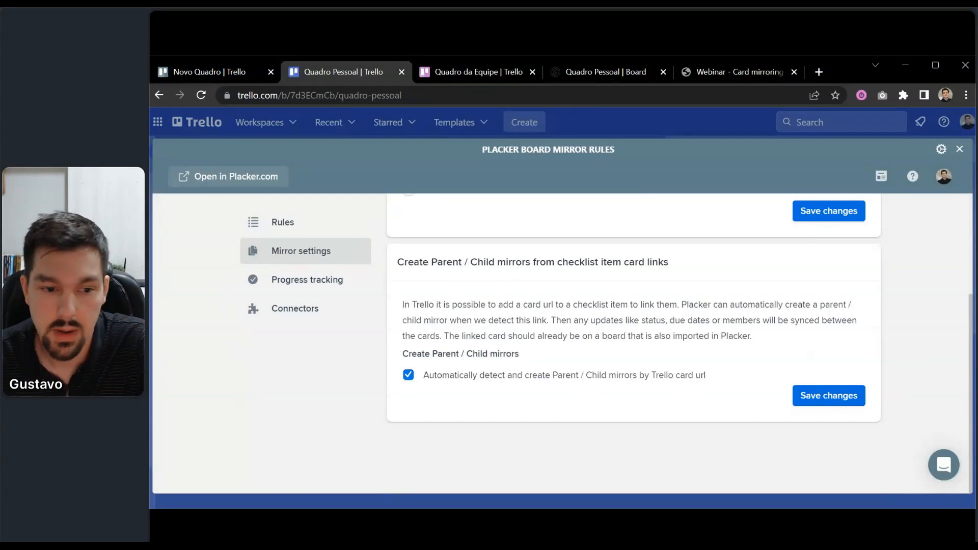
{"action": "left_click", "coordinate": [959, 148]}
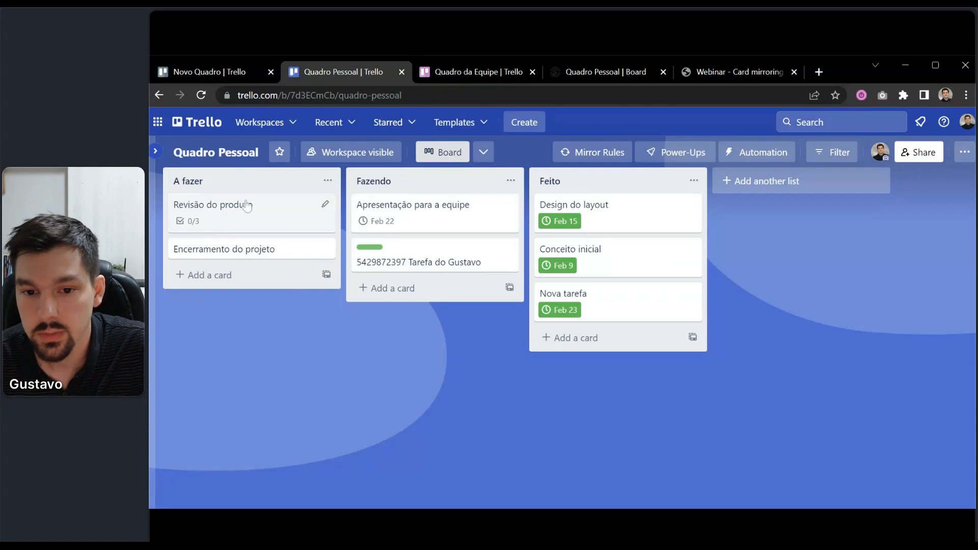
Create an 'Início da revisão do produto' card at the bottom of A fazer.
{"action": "left_click", "coordinate": [196, 272]}
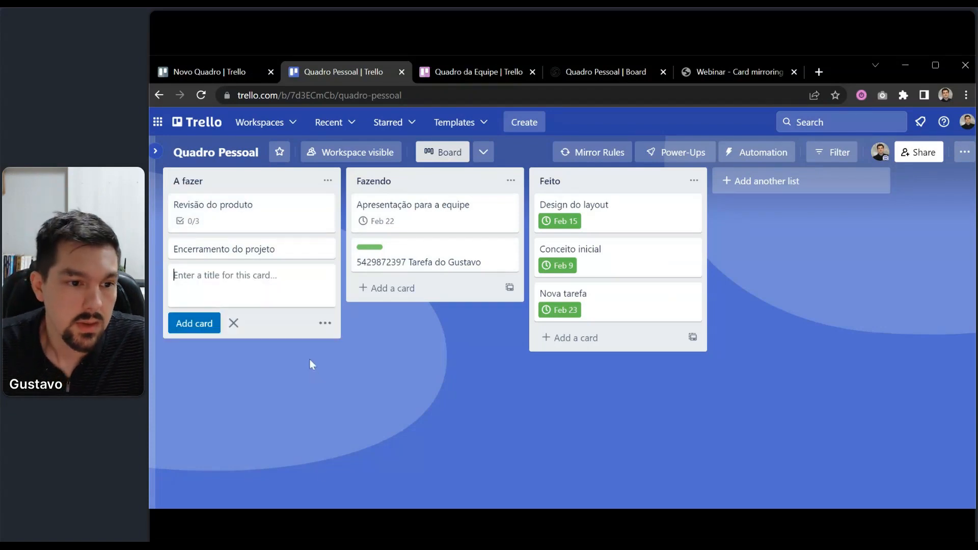
{"action": "type", "text": "T"}
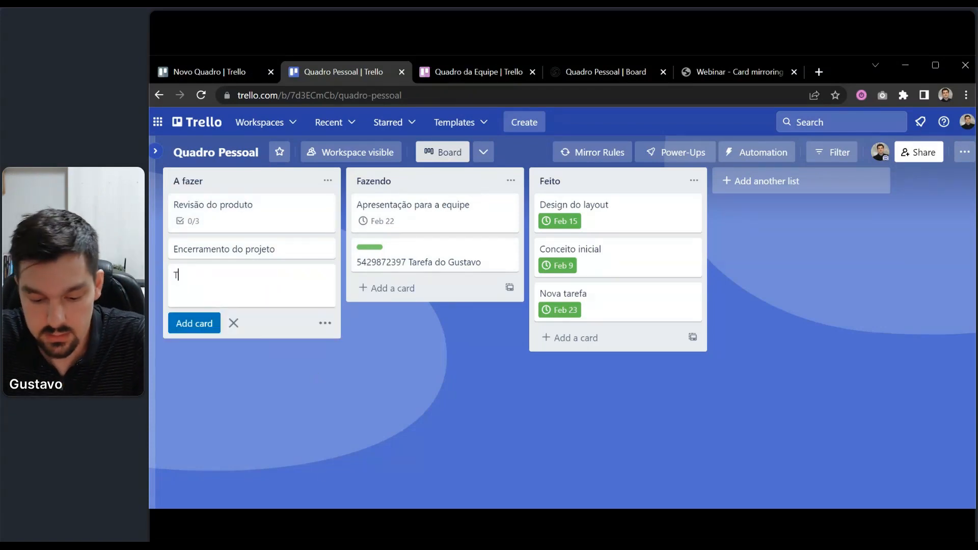
{"action": "key", "text": "BackSpace"}
{"action": "type", "text": "Iníc"}
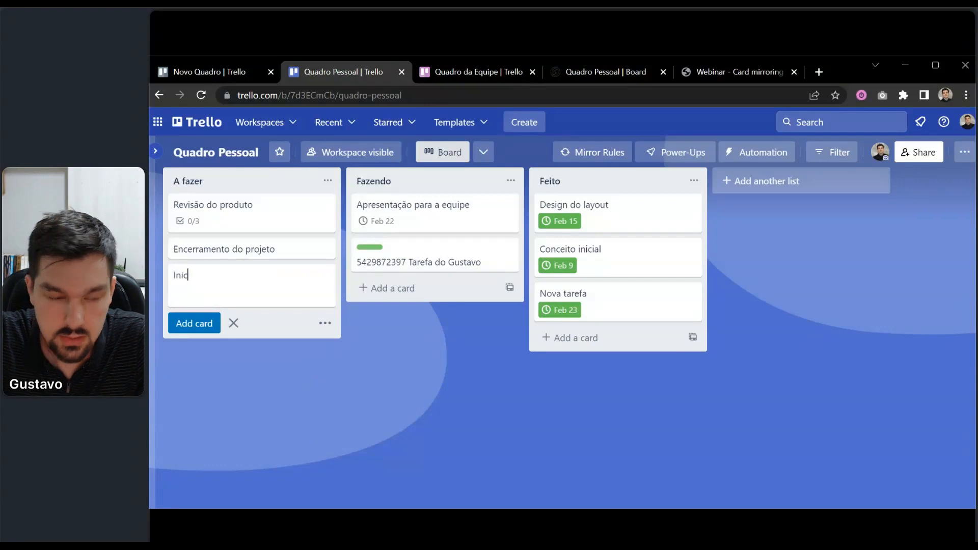
{"action": "type", "text": "io da revis"}
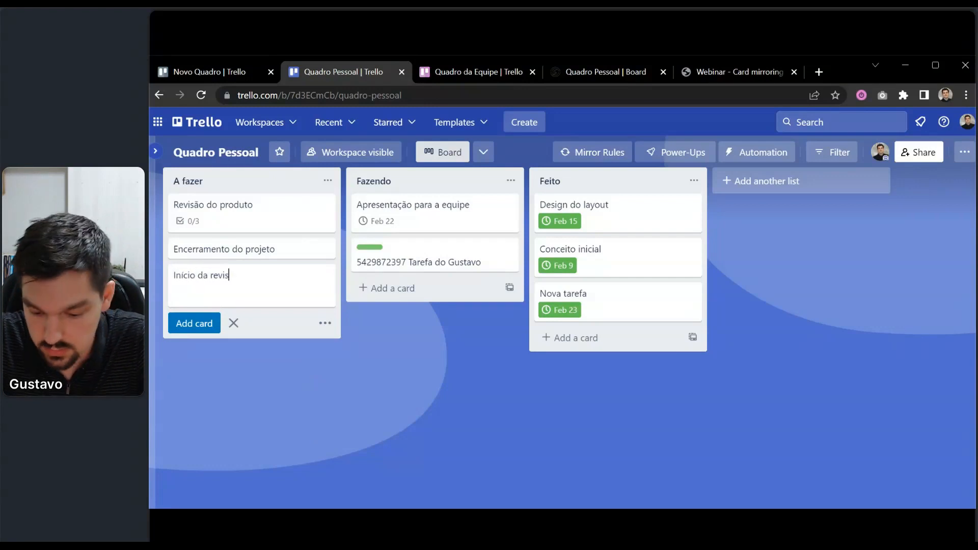
{"action": "type", "text": "ão do produto"}
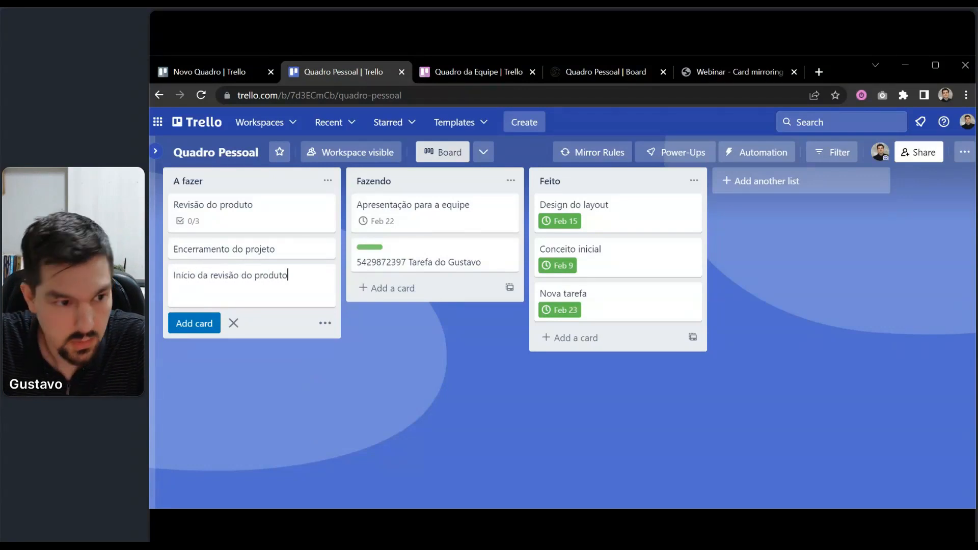
{"action": "key", "text": "Return"}
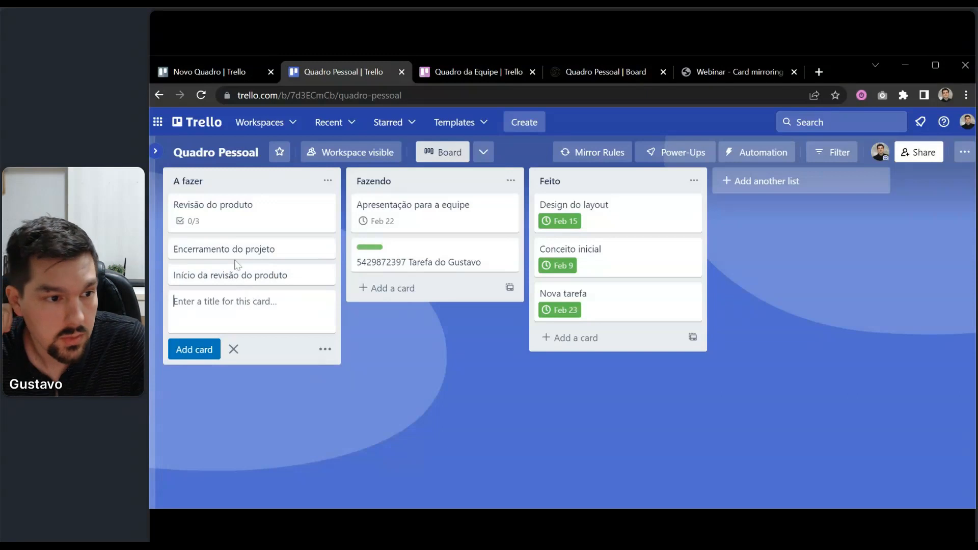
Copy the Início da revisão do produto card's URL, then open Revisão do produto's checklist.
{"action": "left_click", "coordinate": [238, 278]}
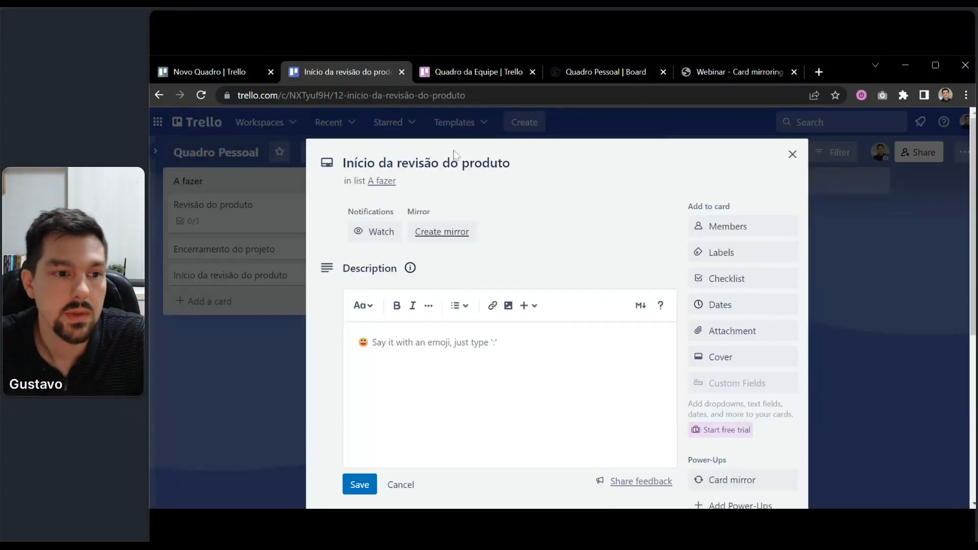
{"action": "left_click", "coordinate": [326, 101]}
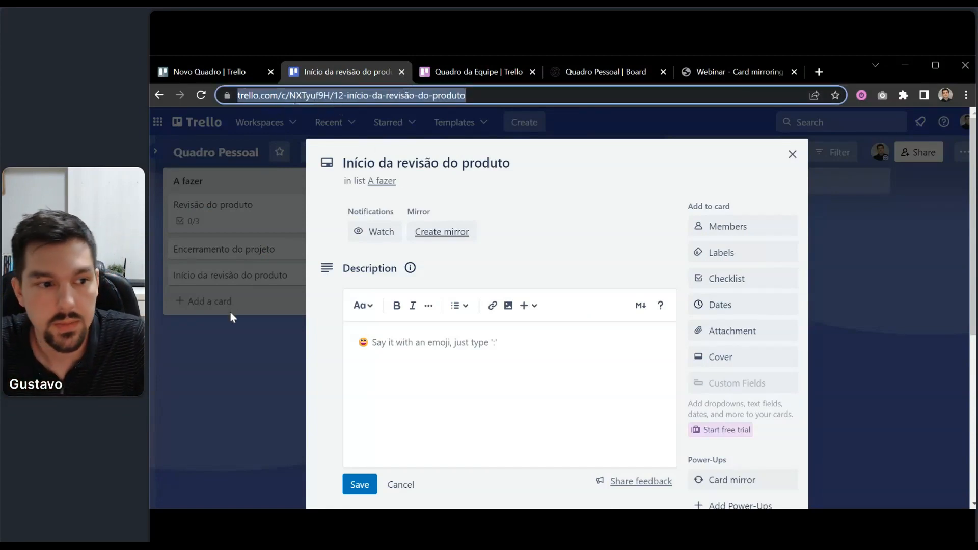
{"action": "left_click", "coordinate": [231, 359]}
{"action": "left_click", "coordinate": [232, 360]}
{"action": "left_click", "coordinate": [261, 212]}
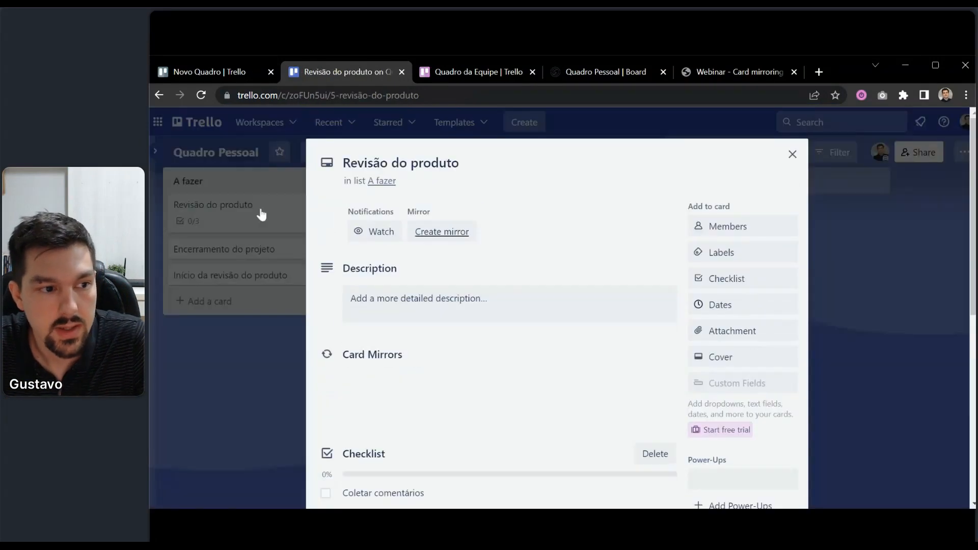
{"action": "scroll", "coordinate": [484, 324], "scroll_direction": "down", "scroll_amount": 4}
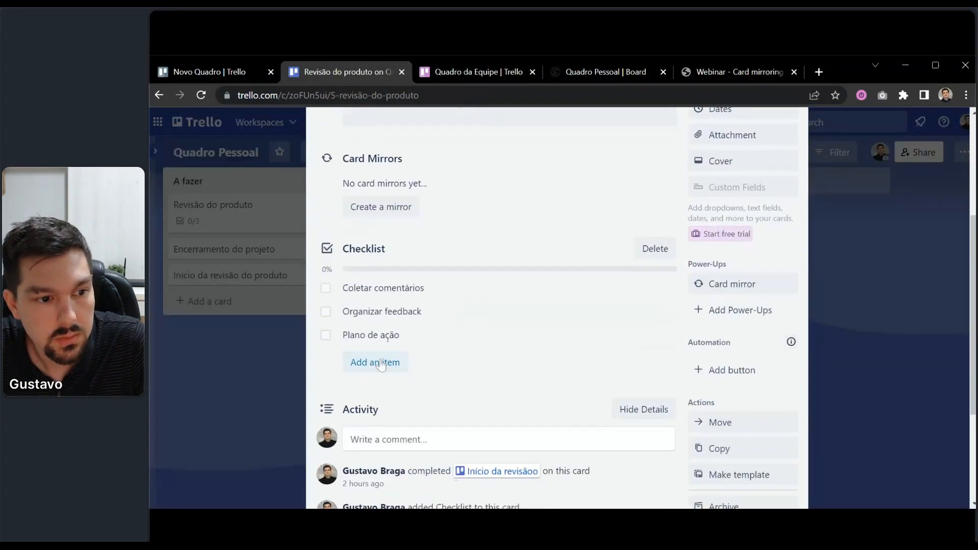
Paste the copied card link as a fourth Revisão do produto checklist item, then close the card.
{"action": "left_click", "coordinate": [372, 360]}
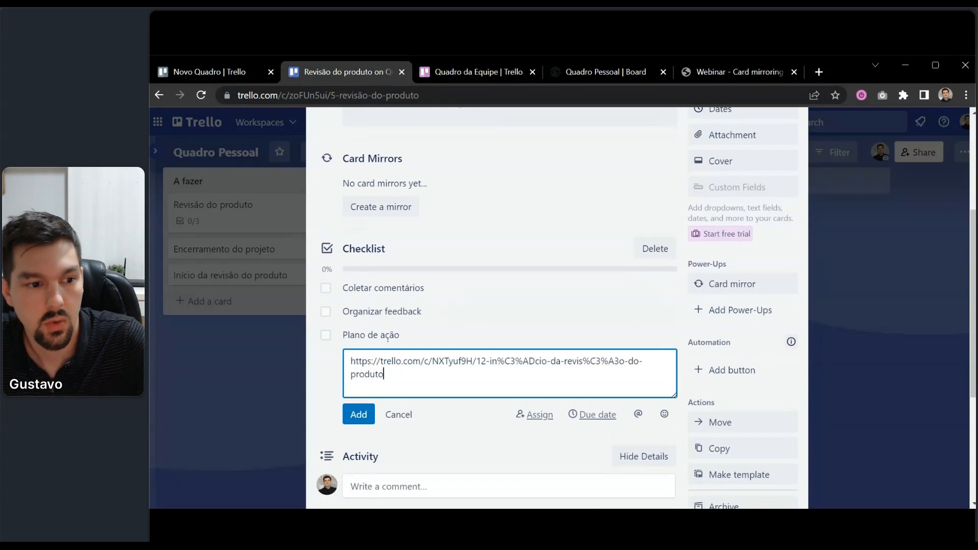
{"action": "key", "text": "Return"}
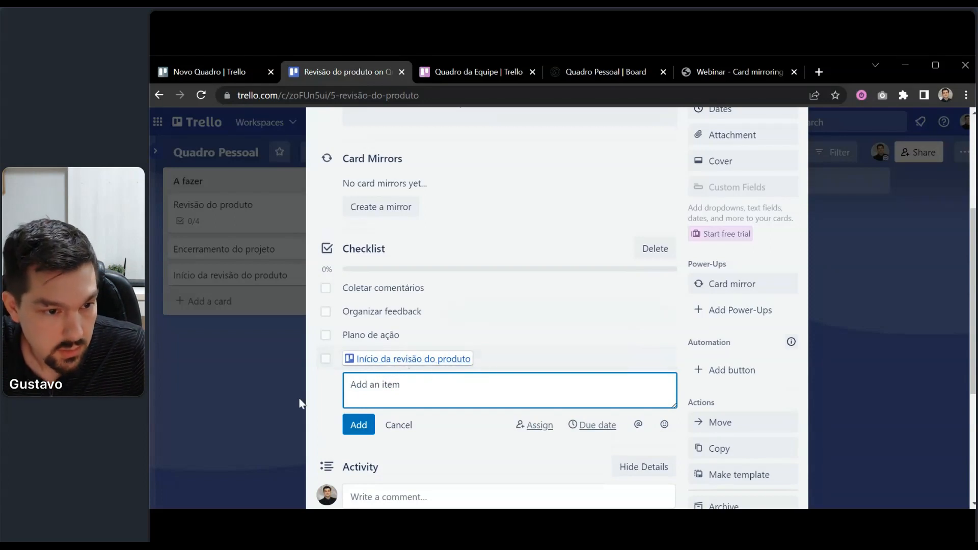
{"action": "left_click", "coordinate": [247, 373]}
{"action": "left_click", "coordinate": [246, 371]}
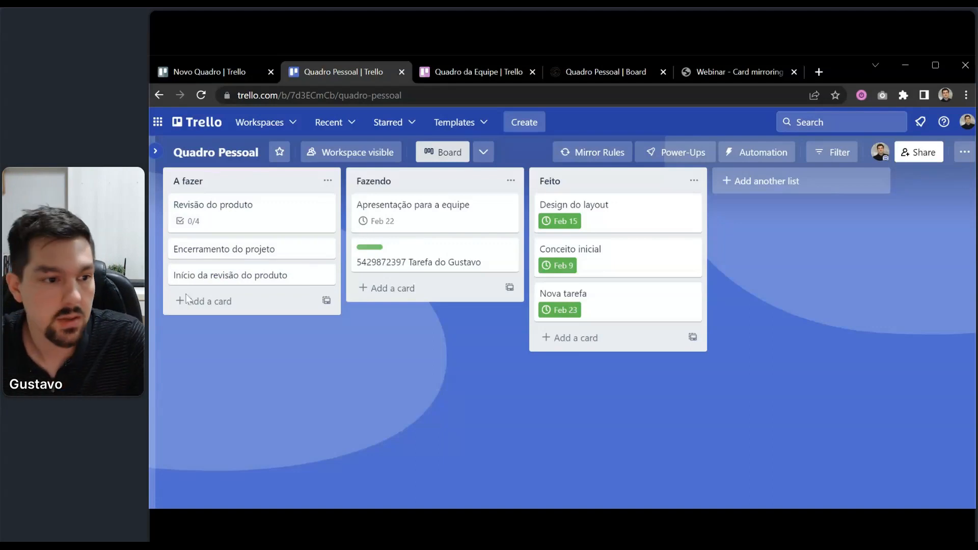
Shorten the linked card's title from 'Início da revisão do produto' to 'Início da revisão'.
{"action": "left_click", "coordinate": [246, 212]}
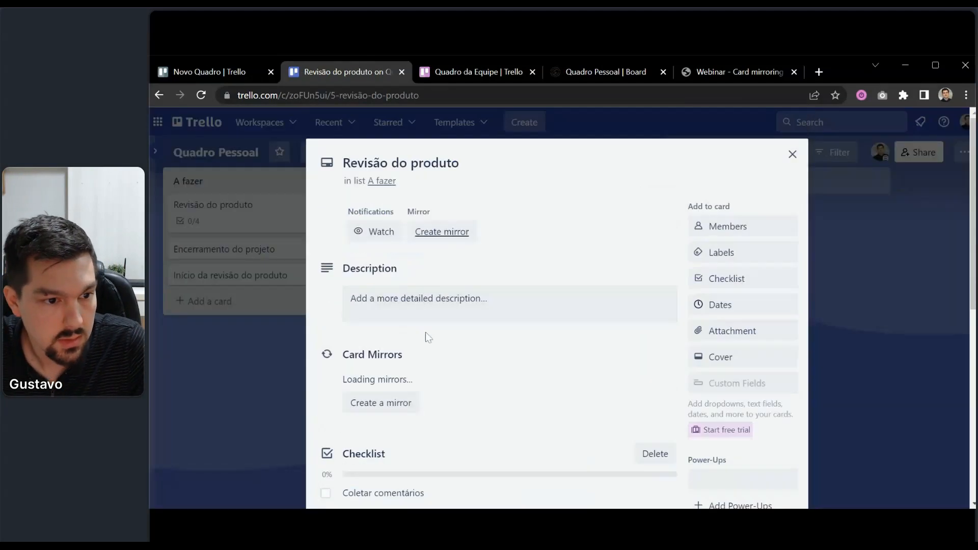
{"action": "scroll", "coordinate": [426, 332], "scroll_direction": "down", "scroll_amount": 5}
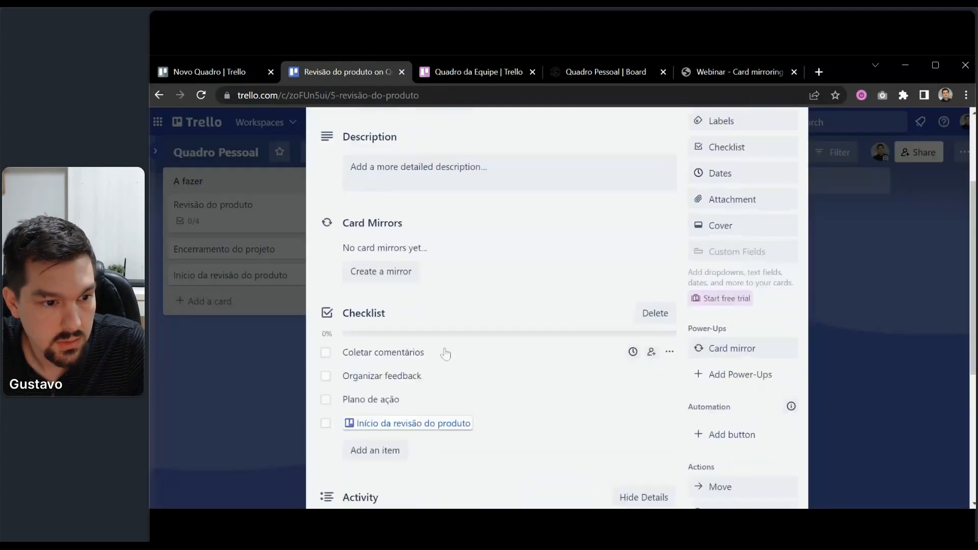
{"action": "left_click", "coordinate": [245, 346]}
{"action": "left_click", "coordinate": [280, 275]}
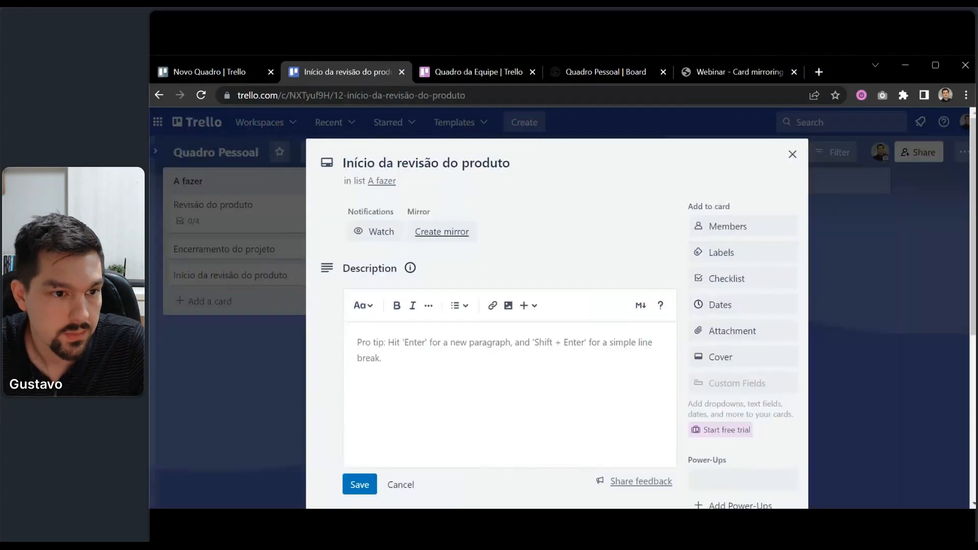
{"action": "left_click", "coordinate": [439, 163]}
{"action": "key", "text": "shift+End"}
{"action": "key", "text": "BackSpace"}
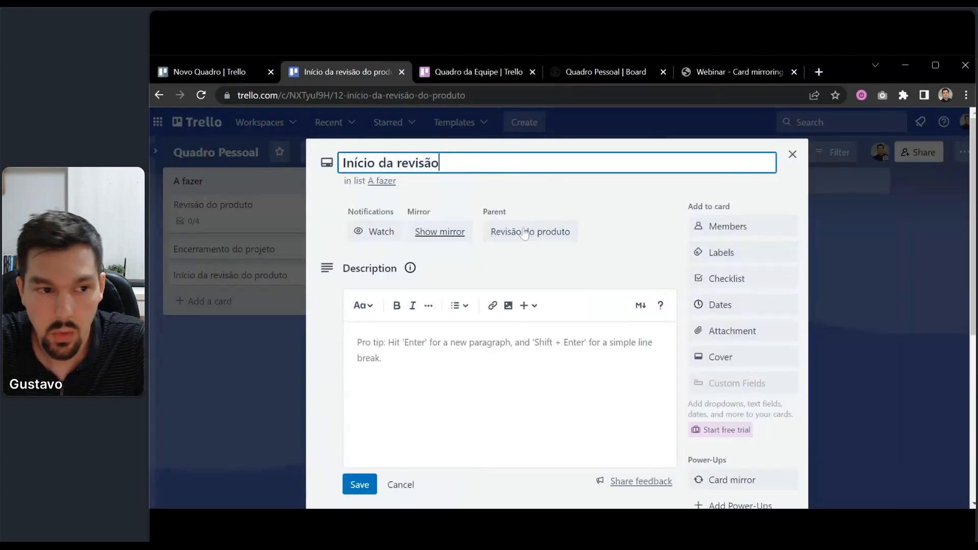
{"action": "key", "text": "Return"}
{"action": "left_click", "coordinate": [229, 382]}
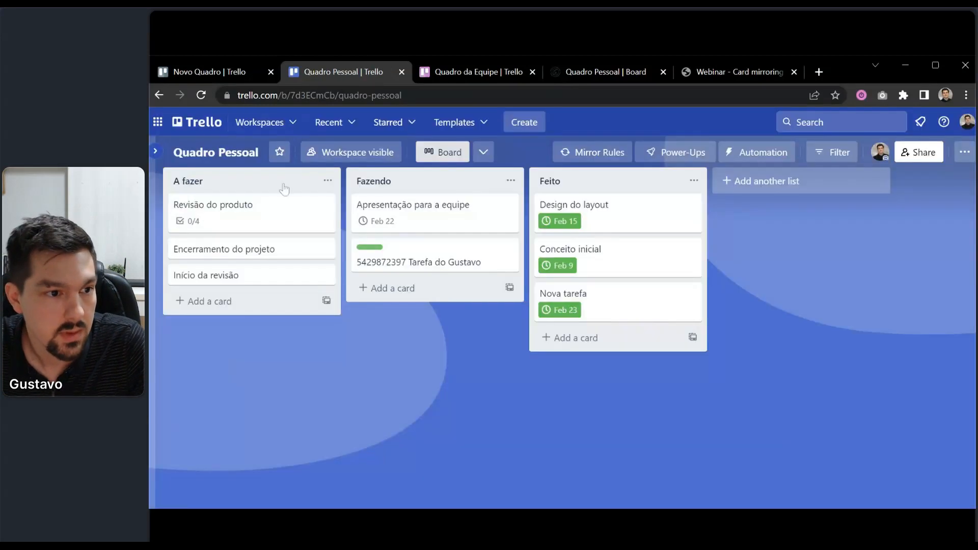
Reopen Revisão do produto and reload to see the checklist item show the new name.
{"action": "left_click", "coordinate": [284, 206]}
{"action": "scroll", "coordinate": [340, 326], "scroll_direction": "down", "scroll_amount": 5}
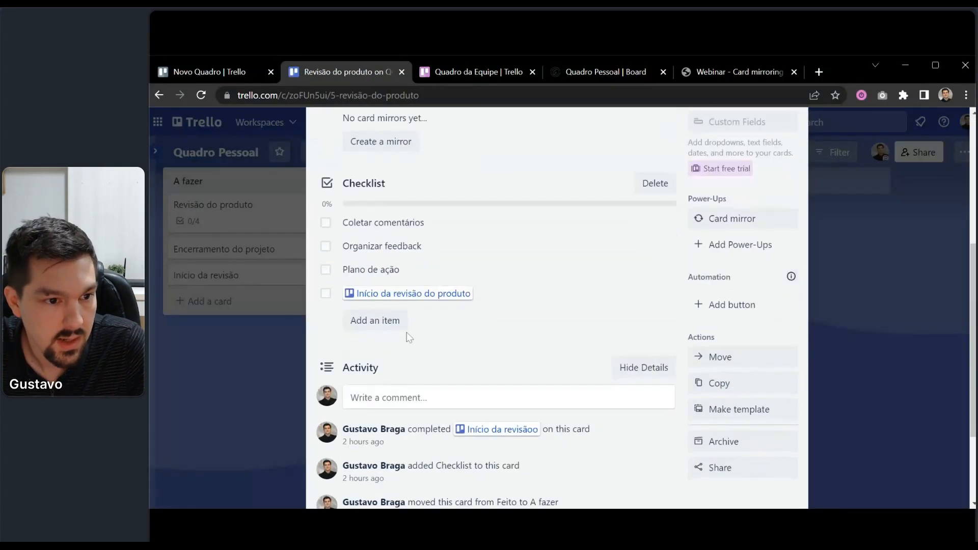
{"action": "left_click", "coordinate": [199, 94]}
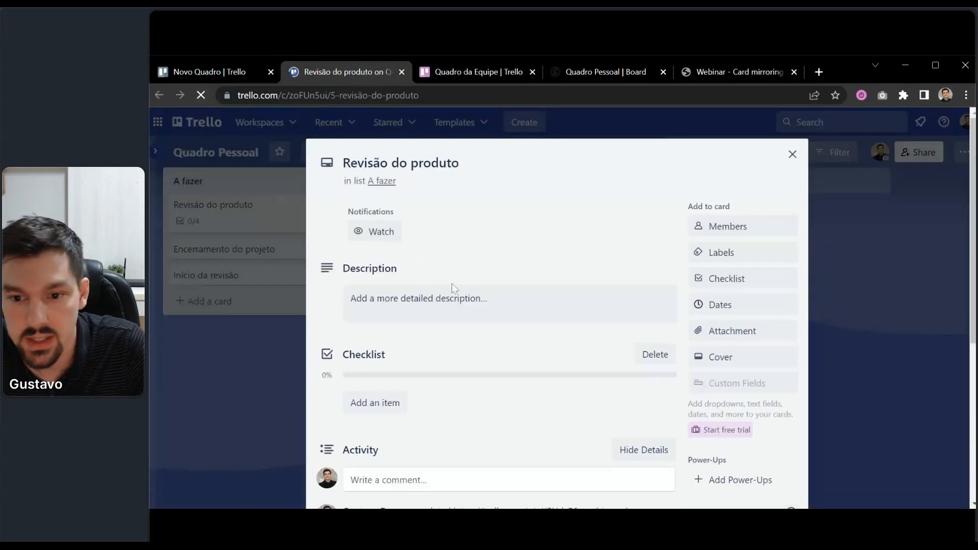
{"action": "scroll", "coordinate": [427, 359], "scroll_direction": "down", "scroll_amount": 3}
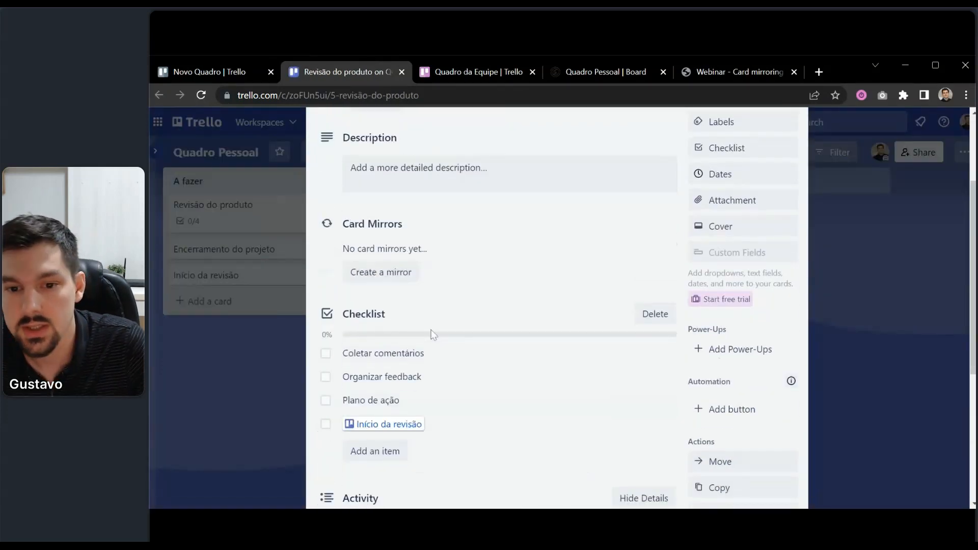
Move Início da revisão to the top of Feito and give it a completed Feb 14 due date.
{"action": "left_click", "coordinate": [274, 391]}
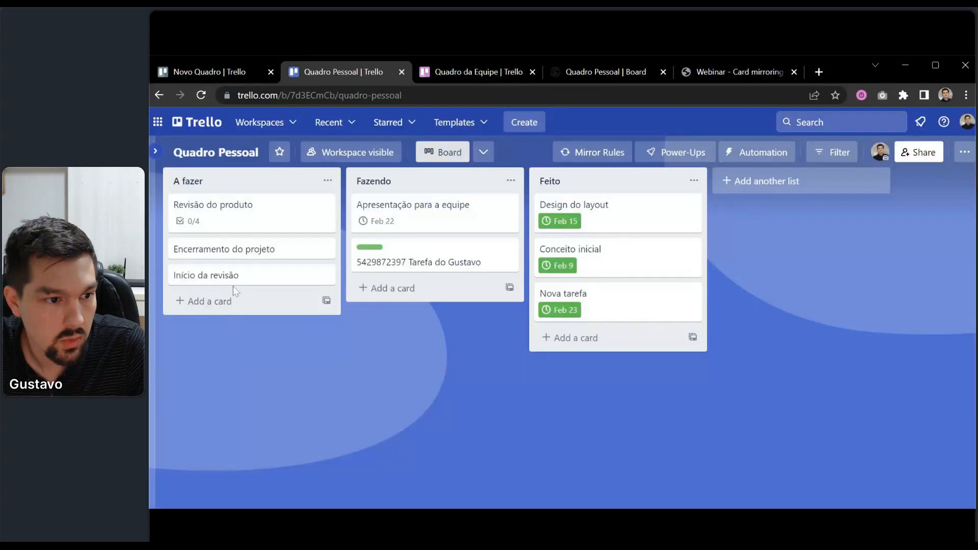
{"action": "left_click_drag", "start_coordinate": [234, 285], "coordinate": [586, 217]}
{"action": "left_click", "coordinate": [585, 206]}
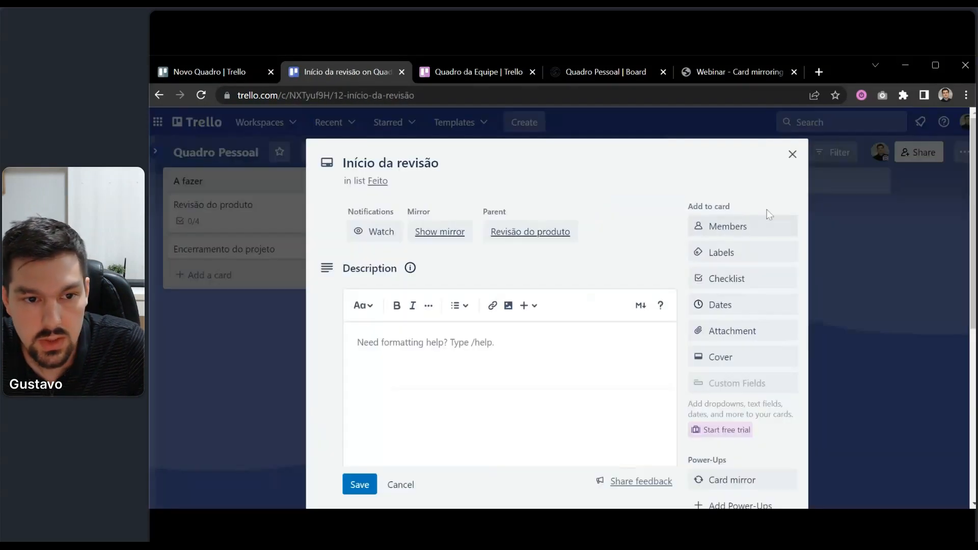
{"action": "left_click", "coordinate": [749, 305]}
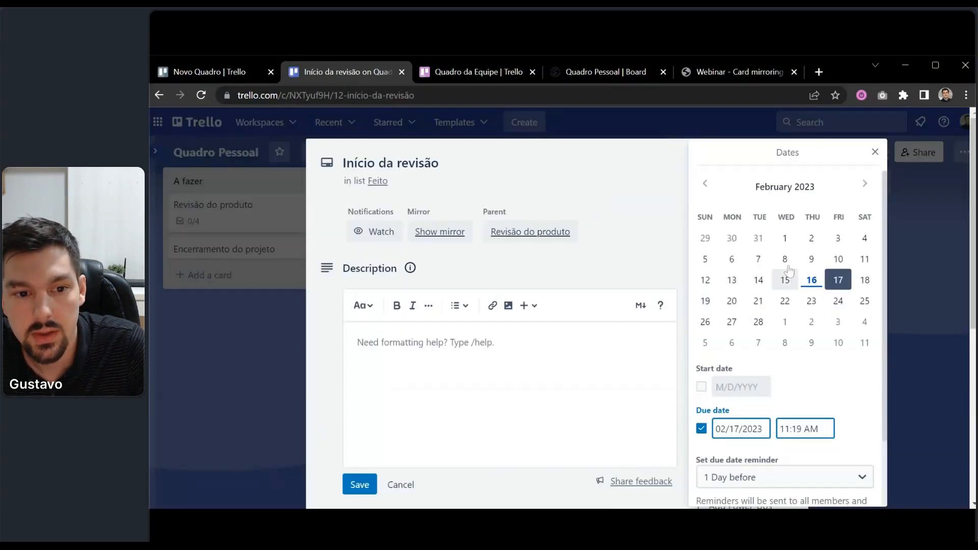
{"action": "left_click", "coordinate": [758, 279]}
{"action": "scroll", "coordinate": [768, 326], "scroll_direction": "down", "scroll_amount": 2}
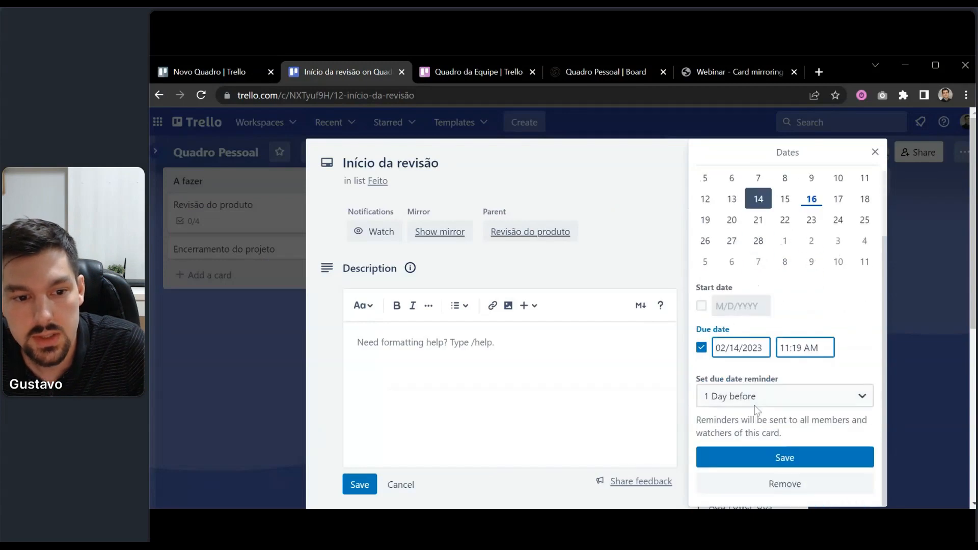
{"action": "left_click", "coordinate": [768, 457]}
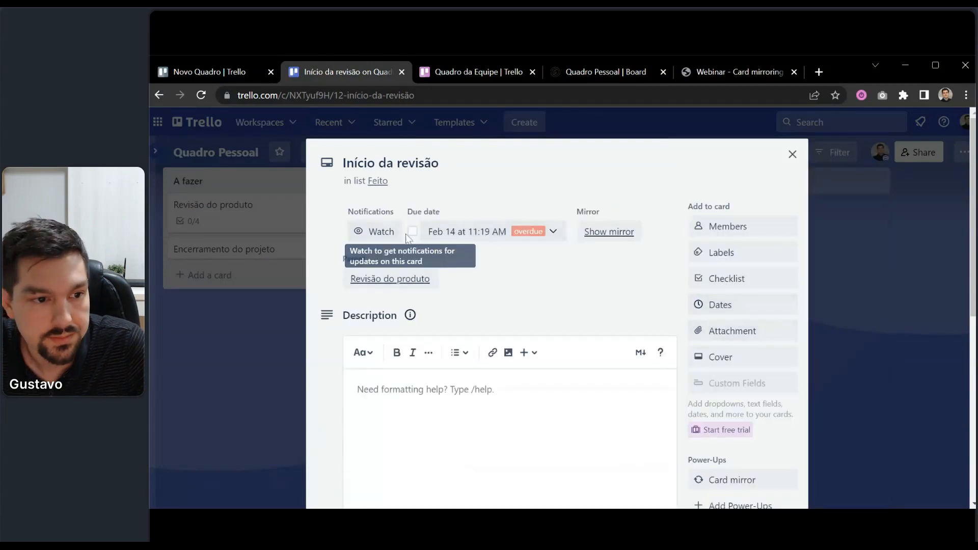
{"action": "left_click", "coordinate": [412, 231]}
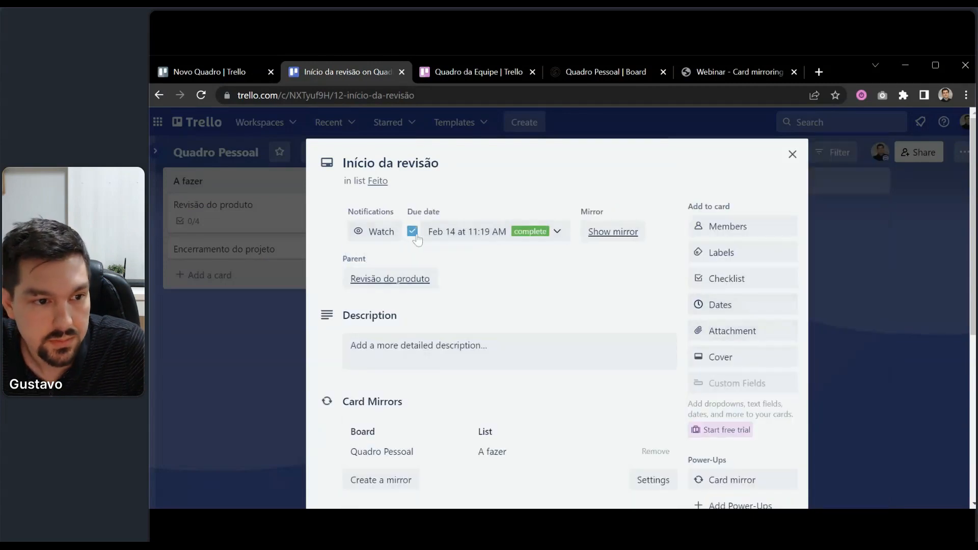
Check that the Revisão do produto checklist shows the Início da revisão item ticked.
{"action": "left_click", "coordinate": [234, 364]}
{"action": "left_click", "coordinate": [255, 203]}
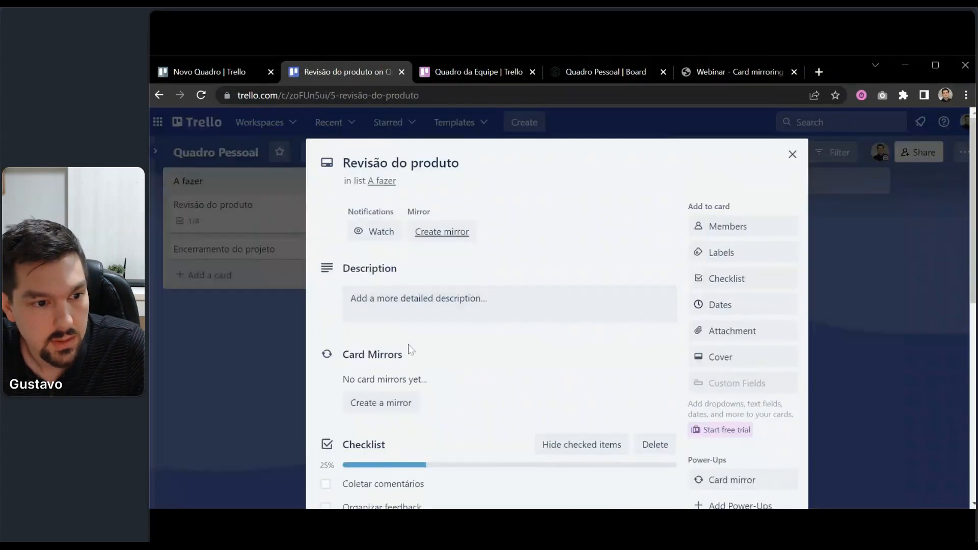
{"action": "scroll", "coordinate": [408, 350], "scroll_direction": "down", "scroll_amount": 5}
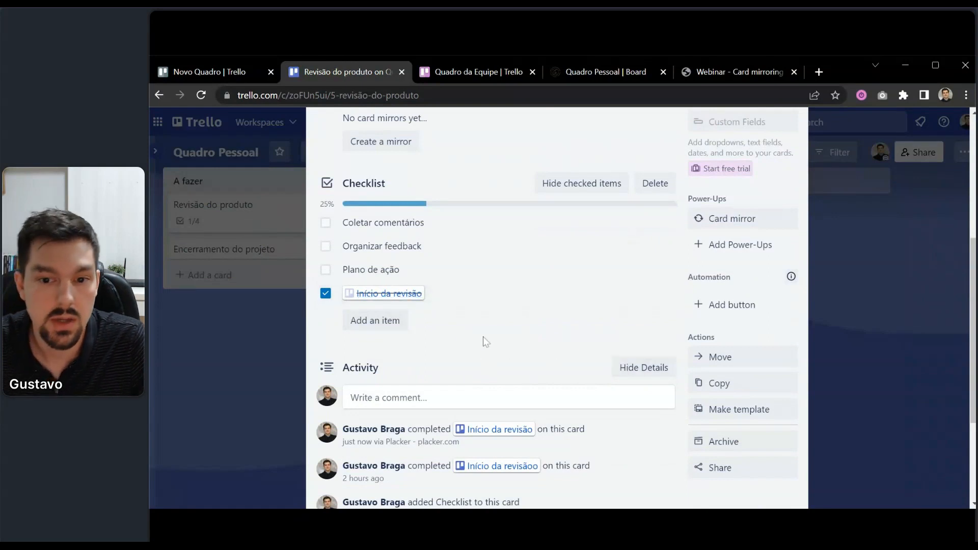
{"action": "left_click", "coordinate": [252, 344]}
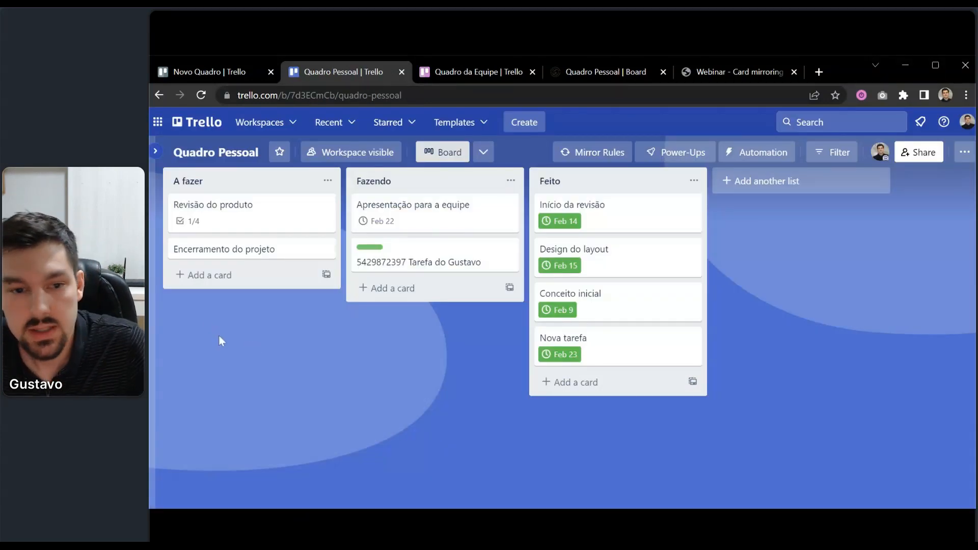
Save the ticked checklist item's link to Início da revisão on Revisão do produto, then close the card.
{"action": "left_click", "coordinate": [262, 214]}
{"action": "scroll", "coordinate": [349, 356], "scroll_direction": "down", "scroll_amount": 5}
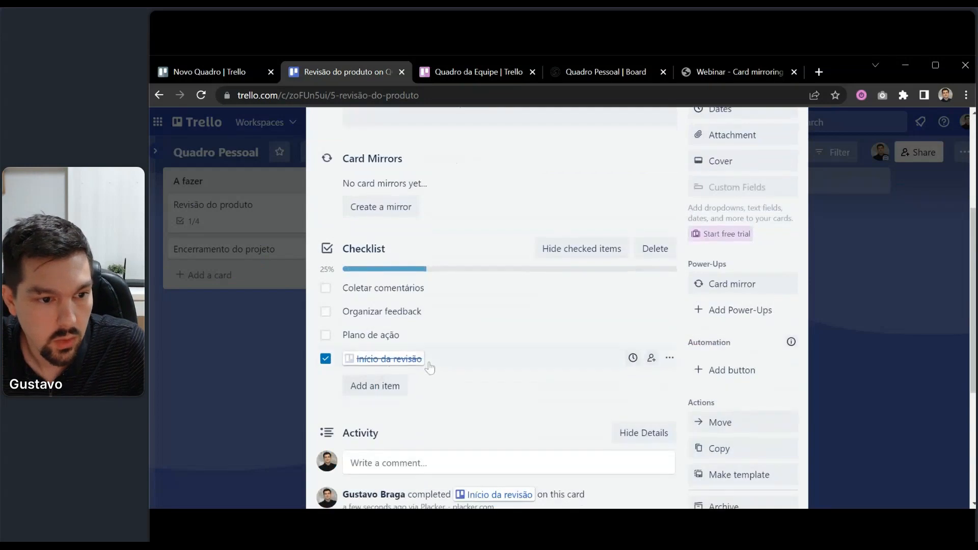
{"action": "left_click", "coordinate": [430, 366]}
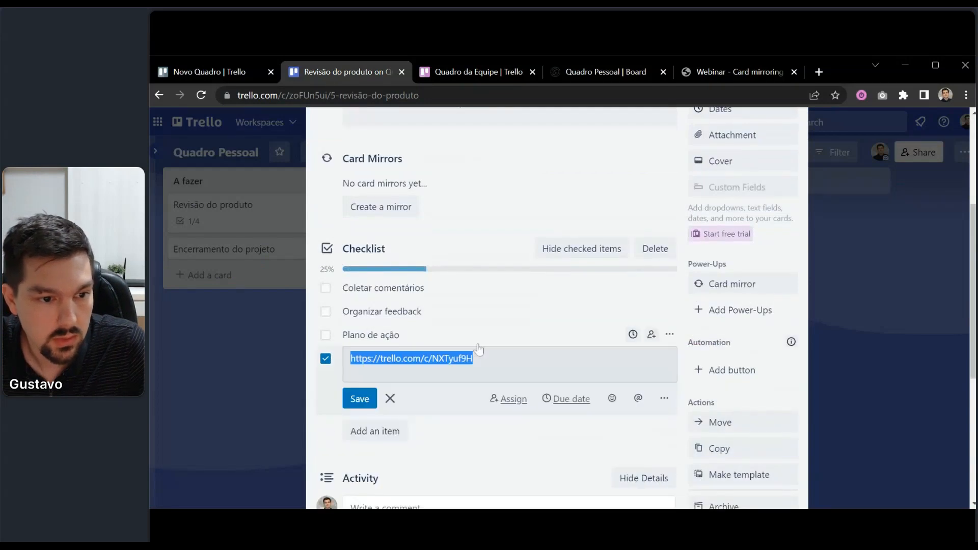
{"action": "left_click", "coordinate": [241, 357]}
{"action": "left_click", "coordinate": [231, 388]}
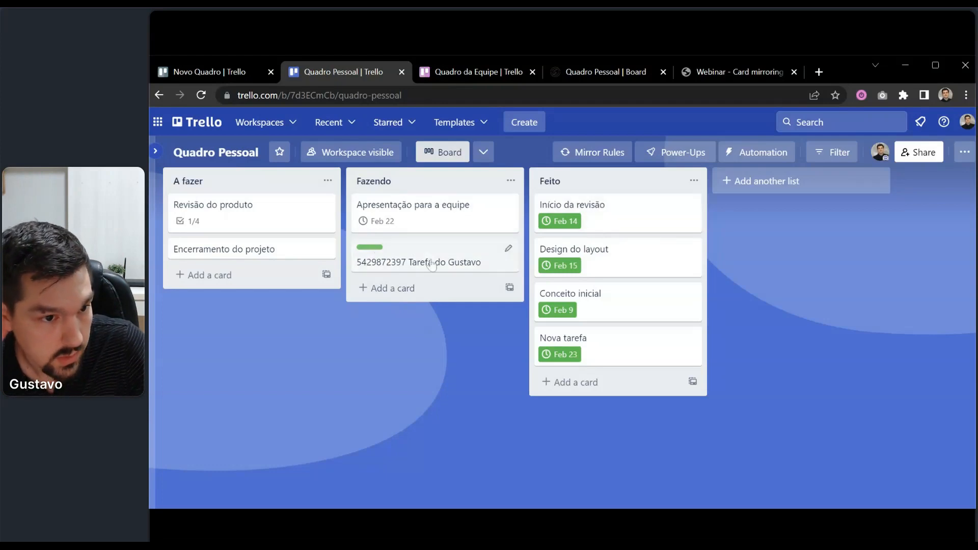
Create a mirror of the second Fazendo card on Project 3's This week list, then close the card.
{"action": "left_click", "coordinate": [453, 261]}
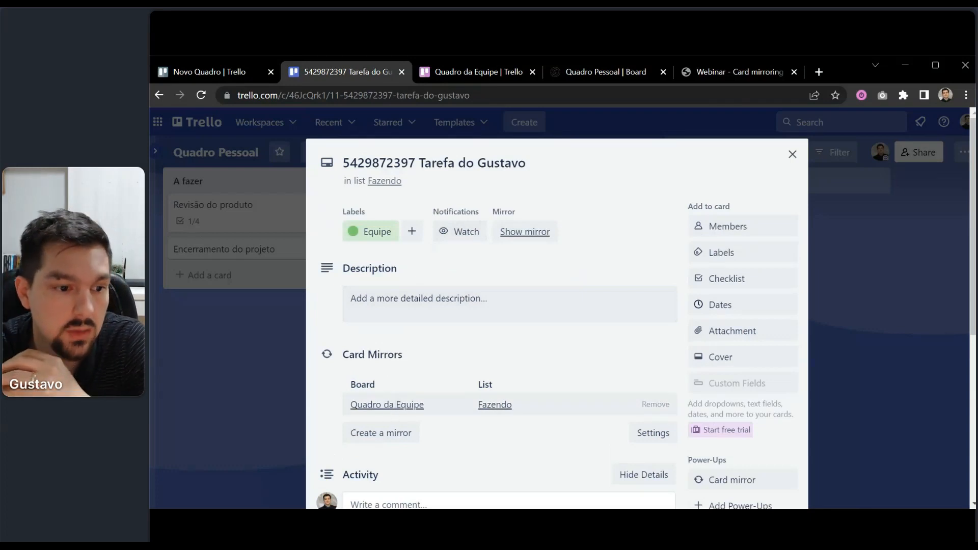
{"action": "left_click", "coordinate": [381, 438]}
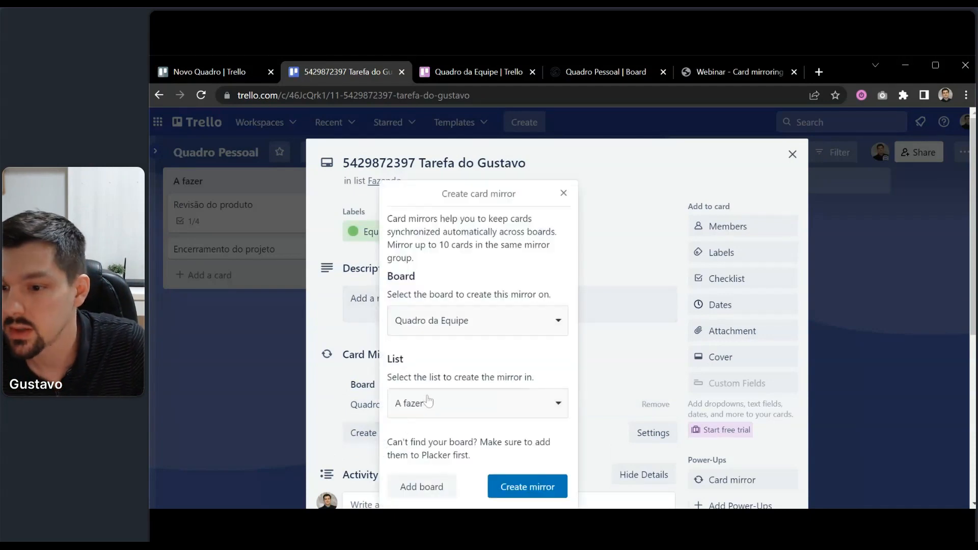
{"action": "left_click", "coordinate": [438, 321]}
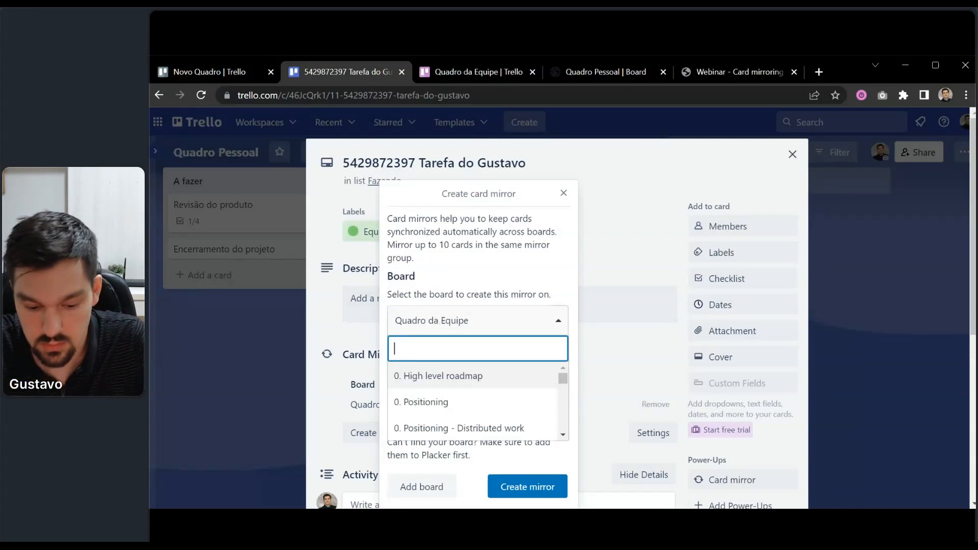
{"action": "type", "text": "proj"}
{"action": "left_click", "coordinate": [424, 429]}
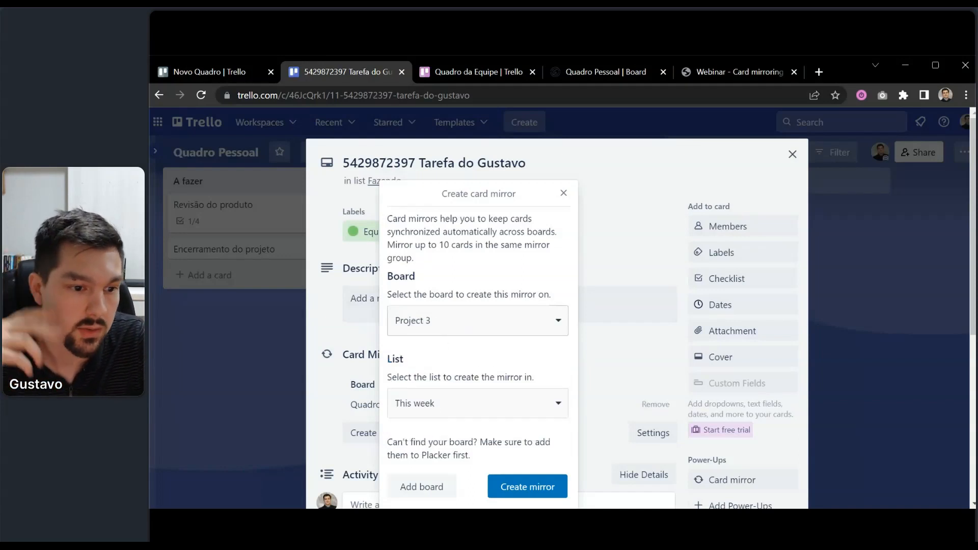
{"action": "left_click", "coordinate": [498, 484]}
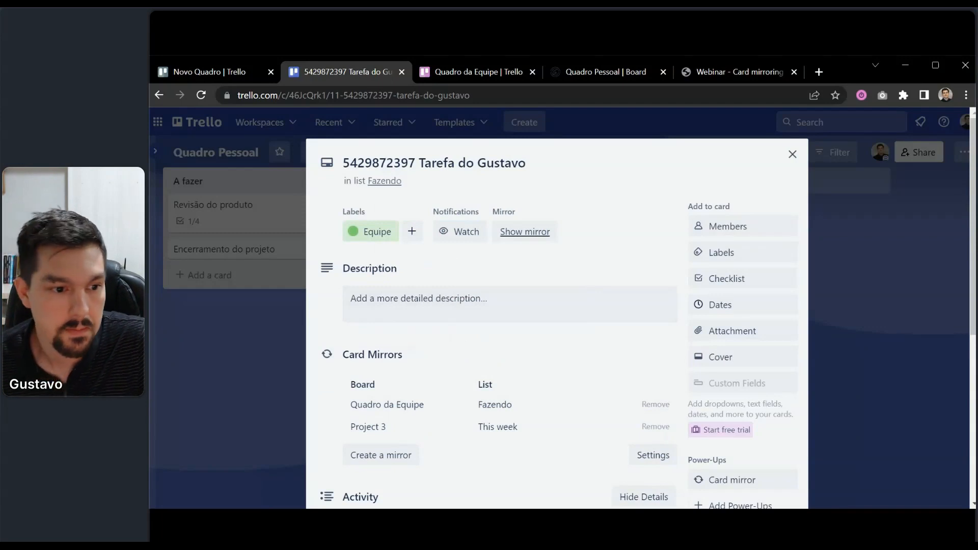
{"action": "scroll", "coordinate": [541, 273], "scroll_direction": "down", "scroll_amount": 1}
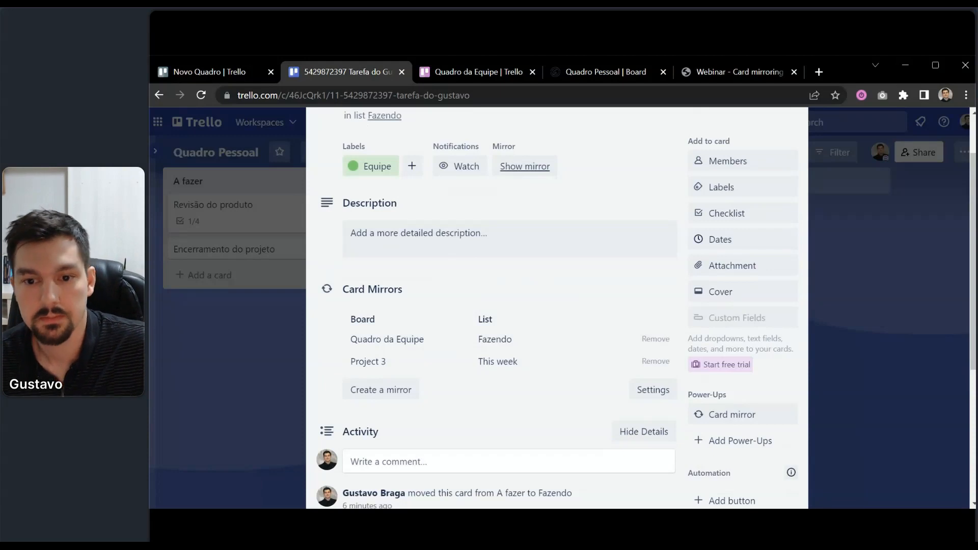
{"action": "left_click", "coordinate": [260, 355]}
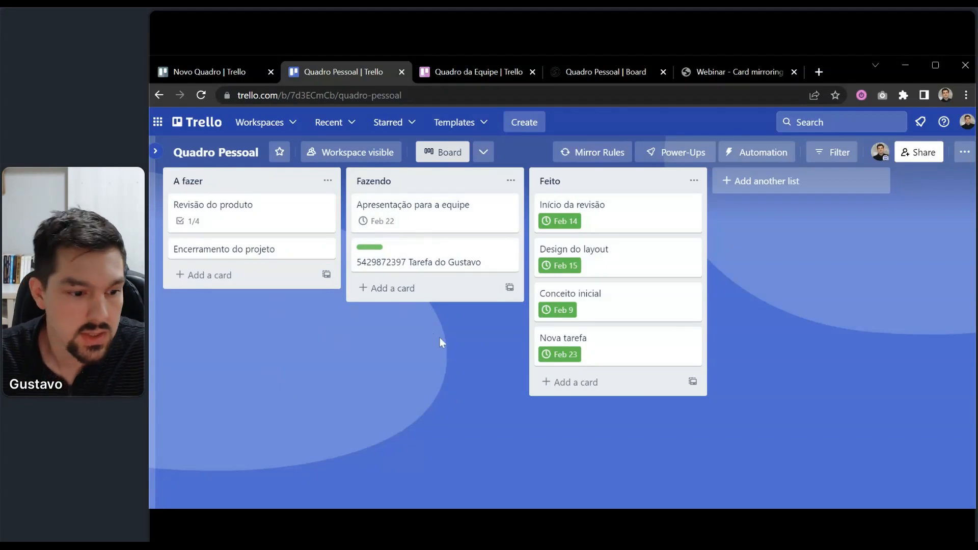
Go to Placker's all-boards overview and open the Quadro Pessoal board tile.
{"action": "left_click", "coordinate": [577, 72]}
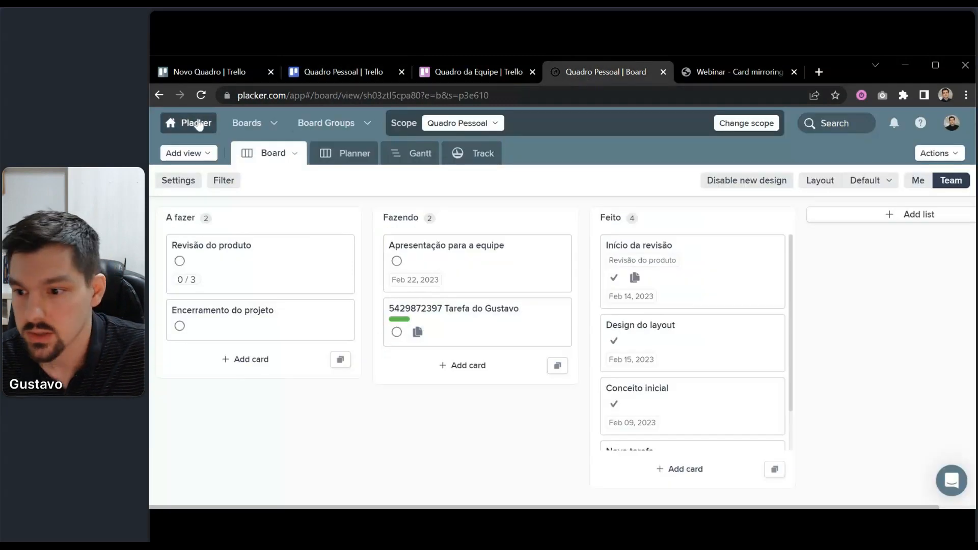
{"action": "left_click", "coordinate": [198, 123]}
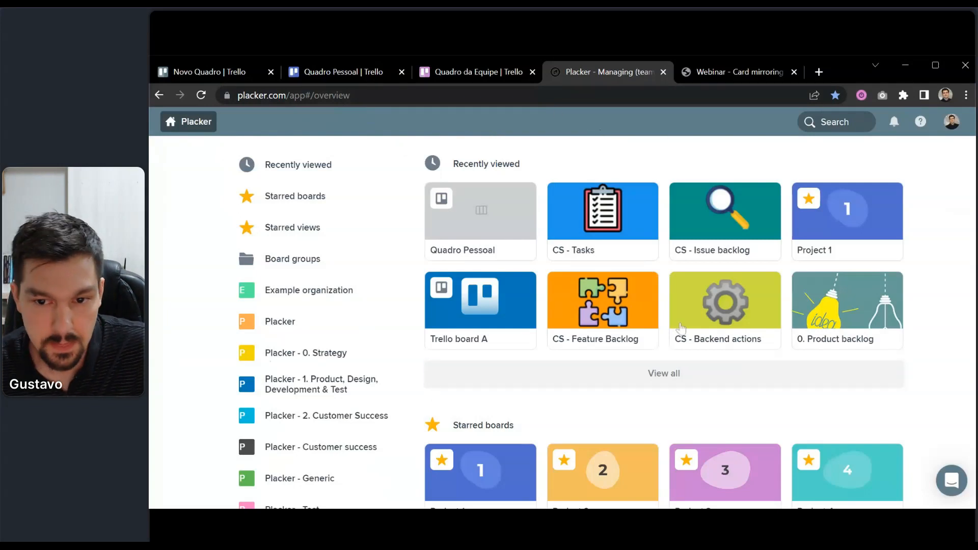
{"action": "mouse_move", "coordinate": [696, 228]}
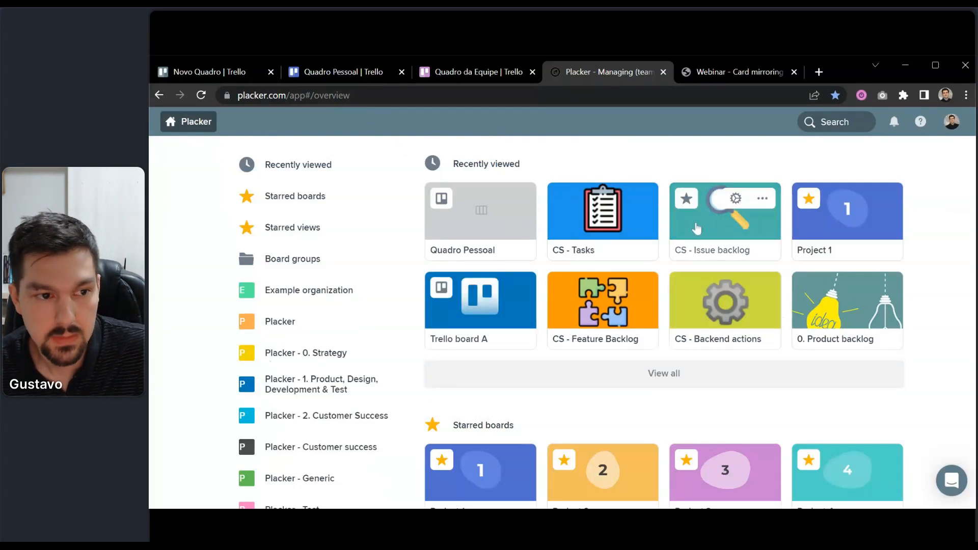
{"action": "left_click", "coordinate": [451, 232]}
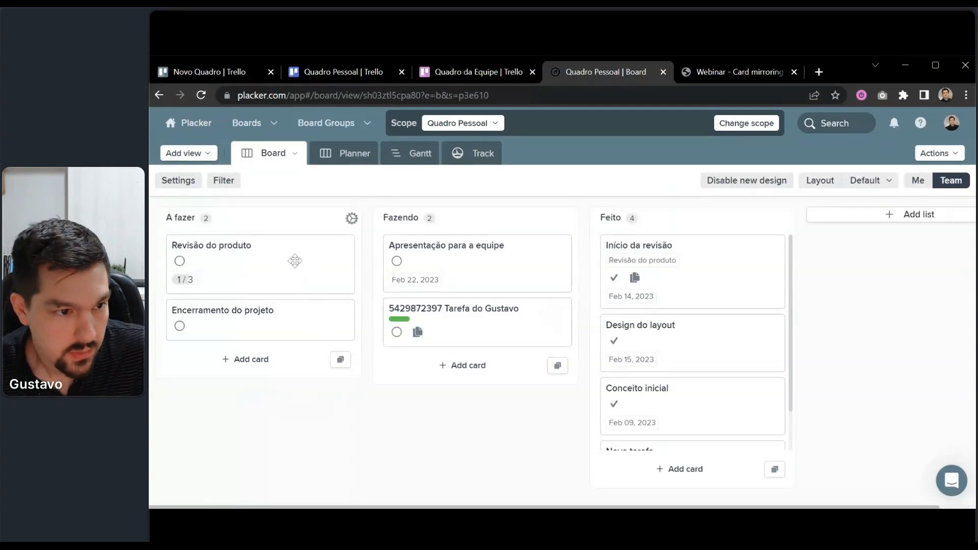
{"action": "left_click_drag", "start_coordinate": [274, 326], "coordinate": [293, 291]}
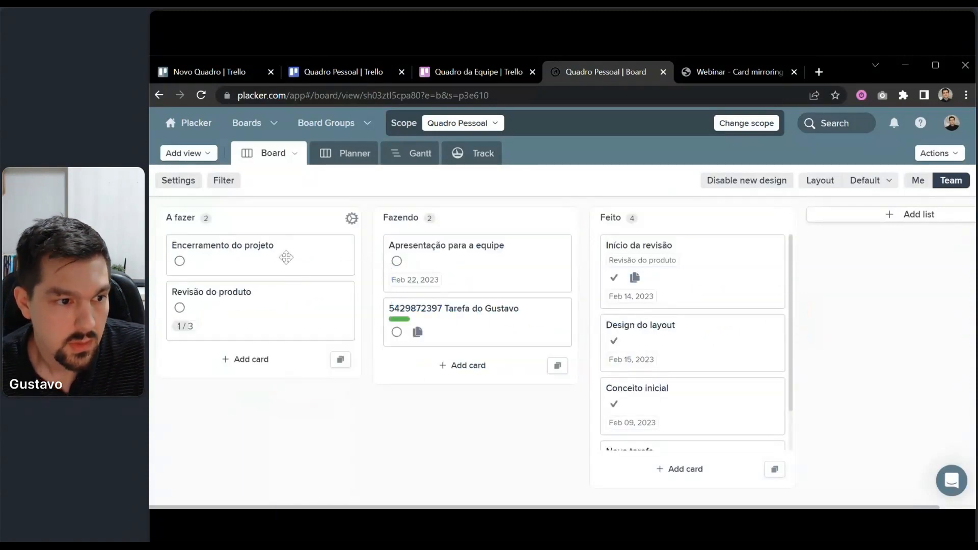
{"action": "left_click_drag", "start_coordinate": [285, 257], "coordinate": [286, 299]}
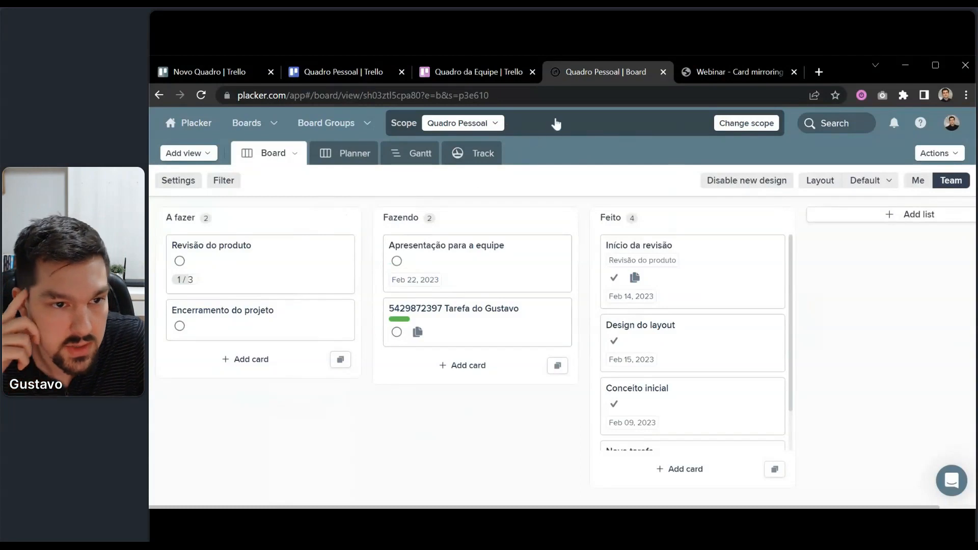
Add Projects 1, 3, 4, 6 and 2 to the board scope and view it.
{"action": "left_click", "coordinate": [588, 125]}
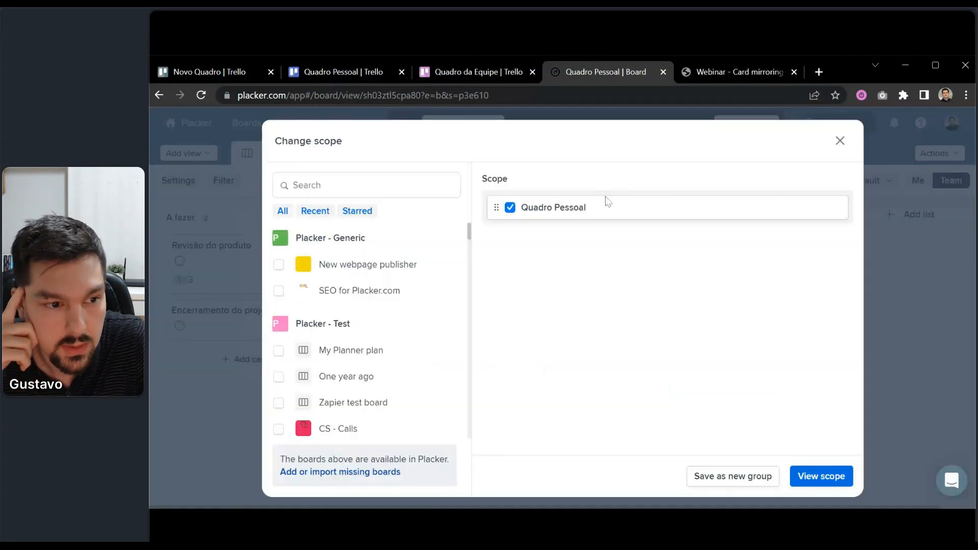
{"action": "scroll", "coordinate": [413, 323], "scroll_direction": "down", "scroll_amount": 5}
{"action": "scroll", "coordinate": [399, 333], "scroll_direction": "down", "scroll_amount": 3}
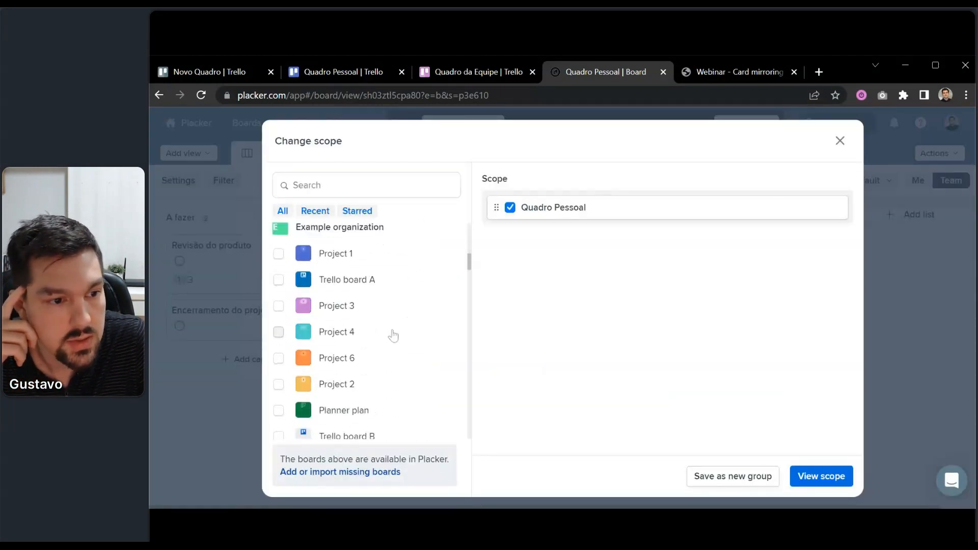
{"action": "left_click", "coordinate": [278, 253]}
{"action": "left_click", "coordinate": [278, 305]}
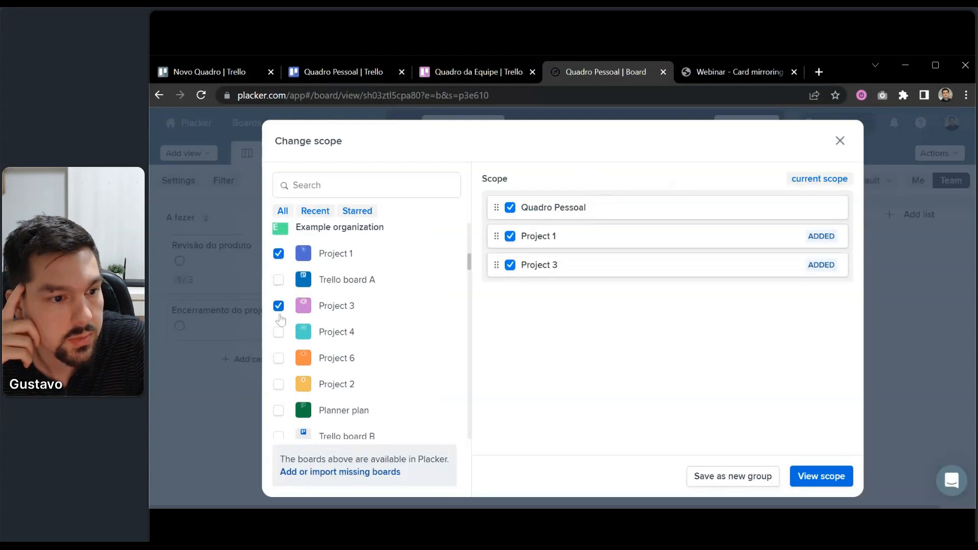
{"action": "left_click", "coordinate": [278, 331]}
{"action": "left_click", "coordinate": [278, 358]}
{"action": "left_click", "coordinate": [278, 384]}
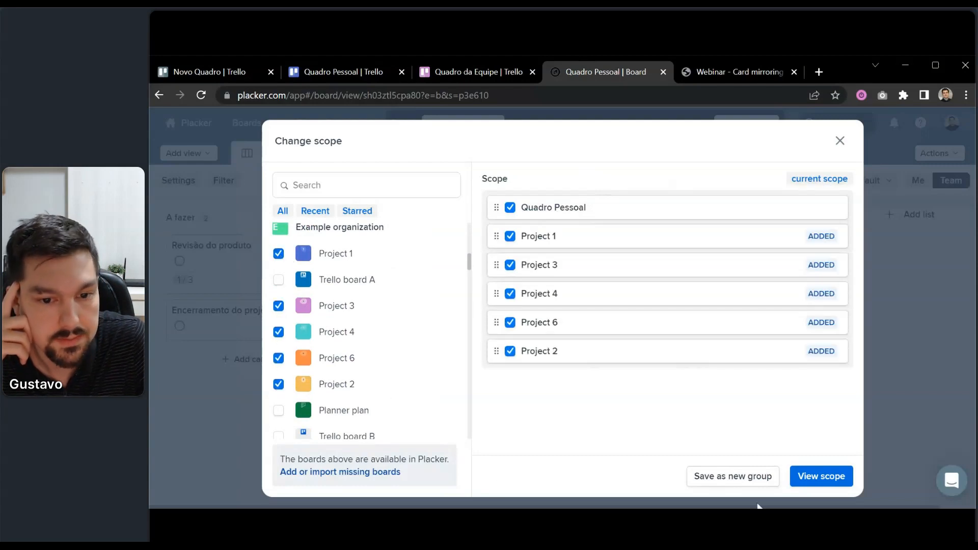
{"action": "left_click", "coordinate": [821, 476]}
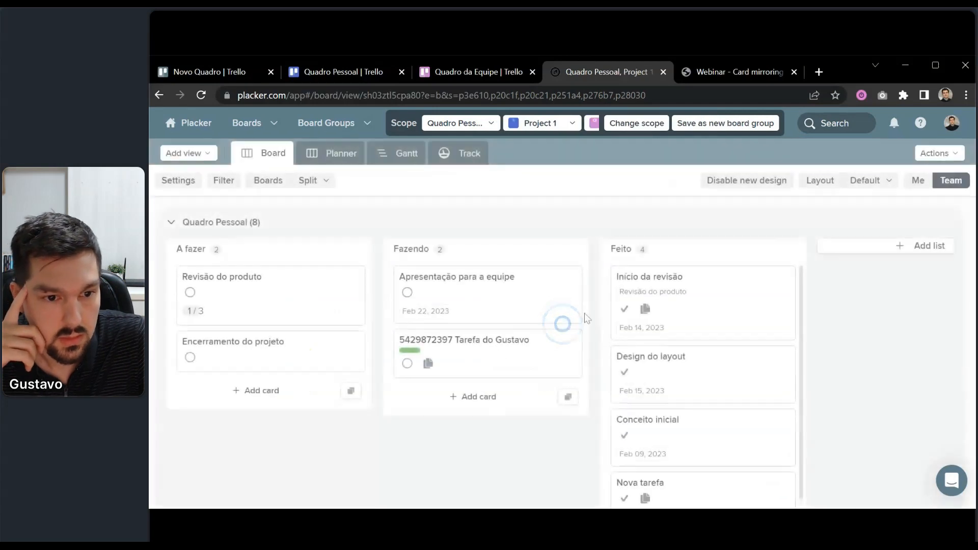
{"action": "scroll", "coordinate": [406, 245], "scroll_direction": "down", "scroll_amount": 2}
{"action": "scroll", "coordinate": [406, 245], "scroll_direction": "down", "scroll_amount": 10}
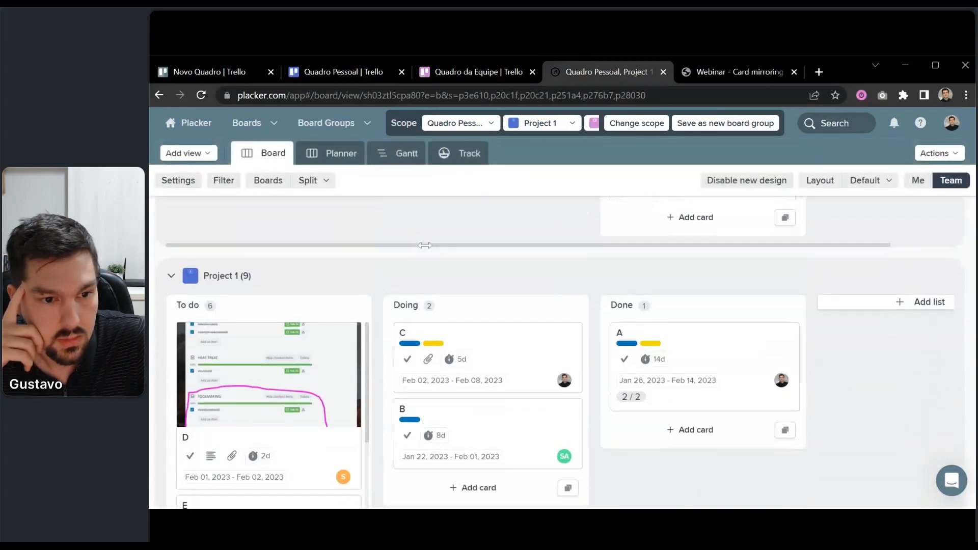
{"action": "scroll", "coordinate": [455, 257], "scroll_direction": "down", "scroll_amount": 10}
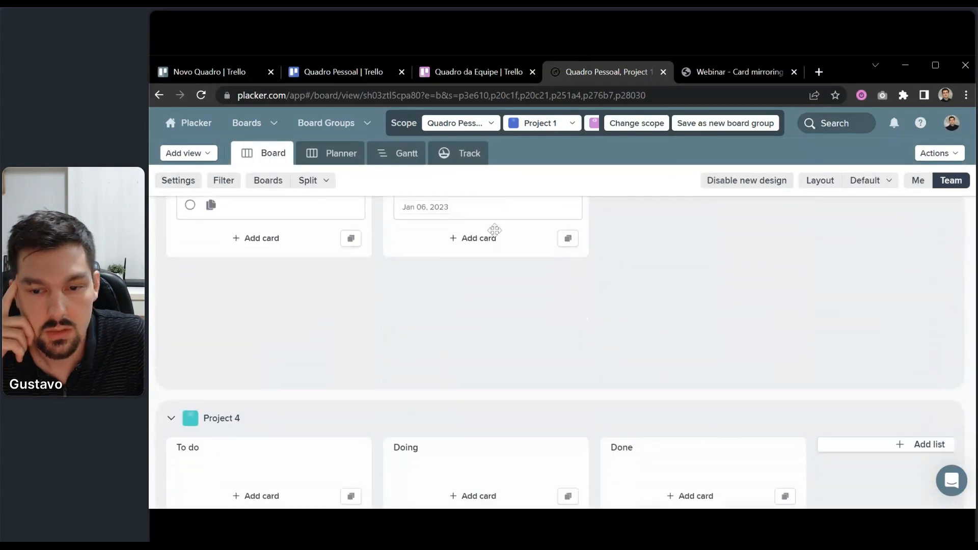
{"action": "scroll", "coordinate": [555, 257], "scroll_direction": "down", "scroll_amount": 10}
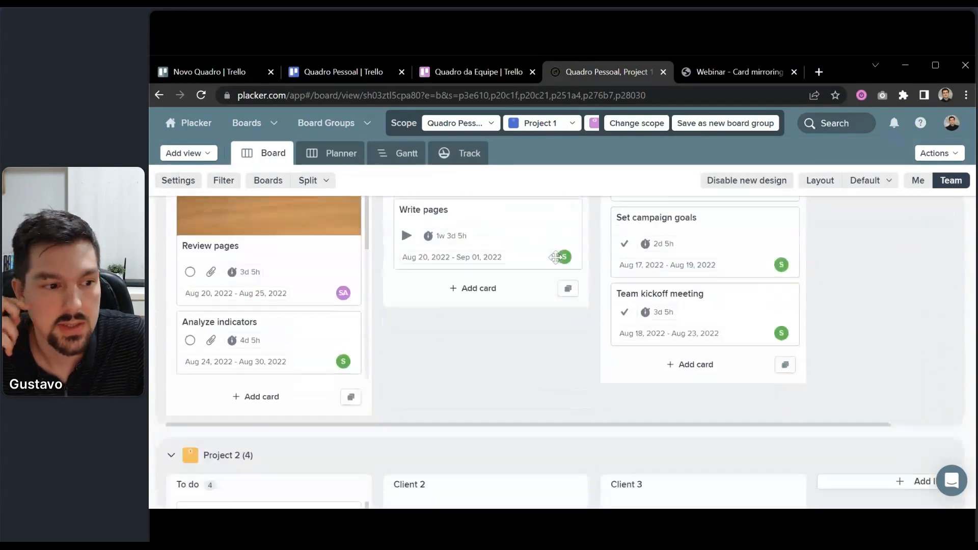
{"action": "scroll", "coordinate": [562, 260], "scroll_direction": "up", "scroll_amount": 15}
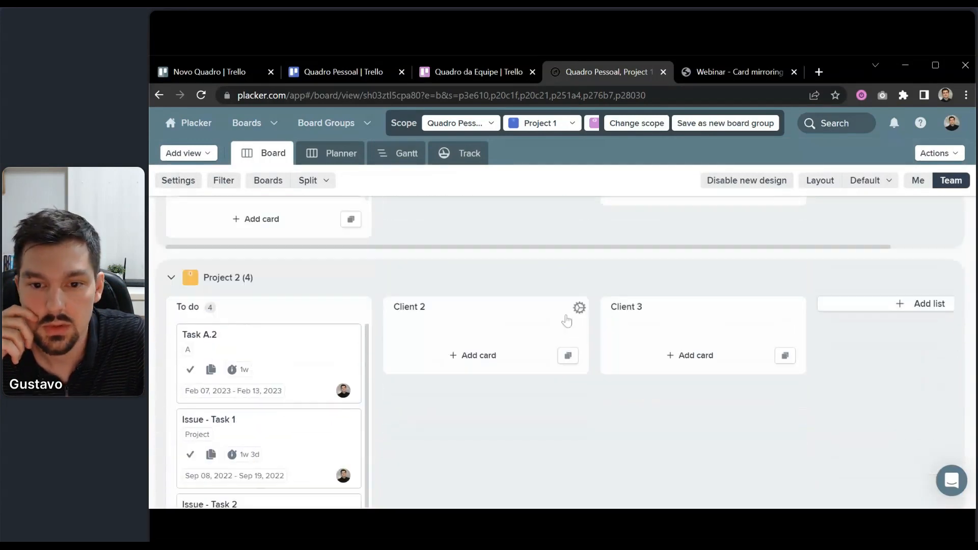
{"action": "scroll", "coordinate": [565, 311], "scroll_direction": "up", "scroll_amount": 15}
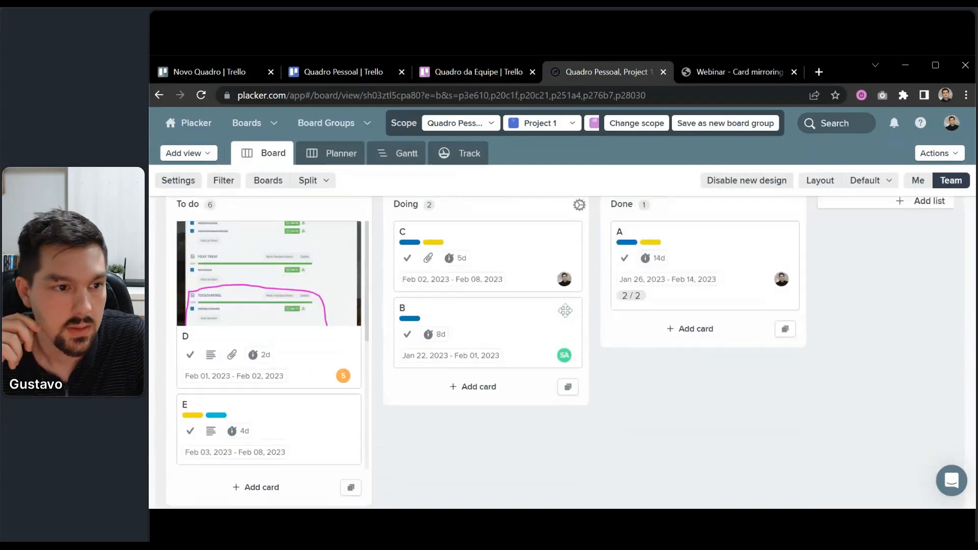
Set the board mode to Combined so lists merge into To do, Doing, Done and This week.
{"action": "left_click", "coordinate": [324, 181]}
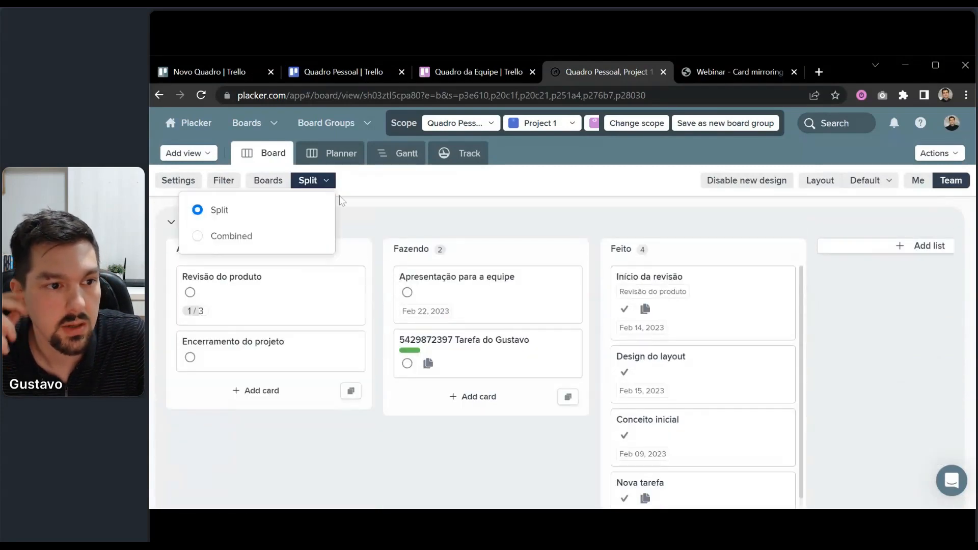
{"action": "left_click", "coordinate": [305, 237]}
{"action": "scroll", "coordinate": [524, 324], "scroll_direction": "down", "scroll_amount": 3}
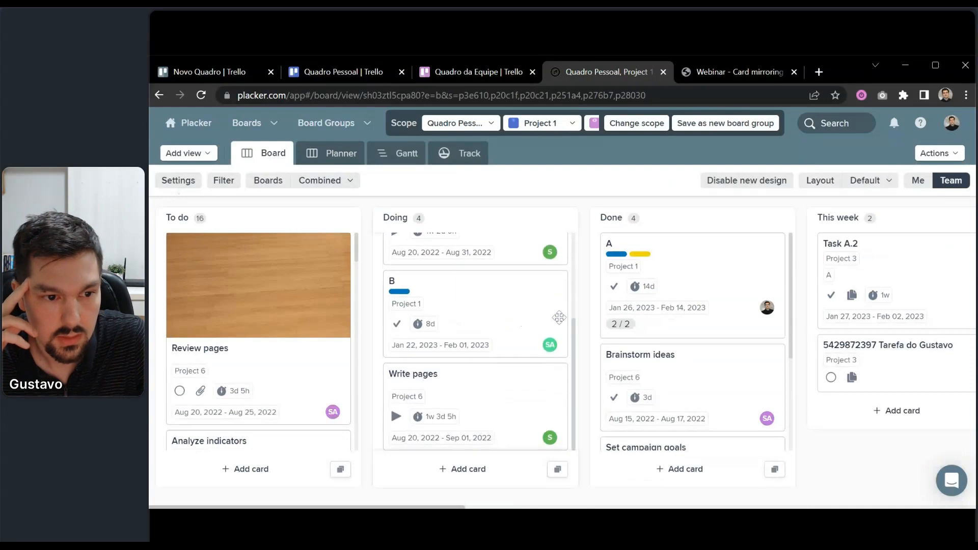
{"action": "scroll", "coordinate": [524, 324], "scroll_direction": "up", "scroll_amount": 3}
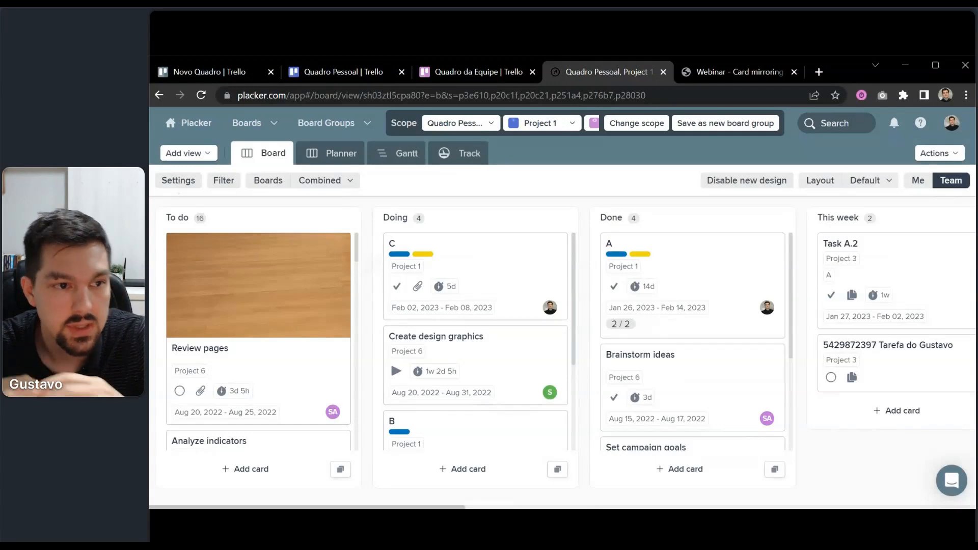
Compare the Trello Quadro Pessoal and Quadro da Equipe boards, then review Placker's scope settings unchanged.
{"action": "left_click", "coordinate": [350, 69]}
{"action": "left_click", "coordinate": [469, 71]}
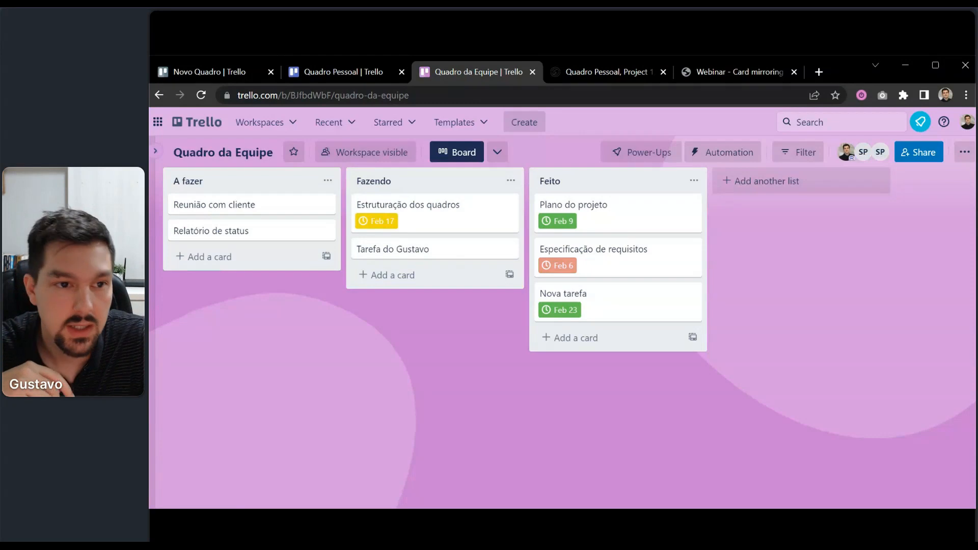
{"action": "left_click", "coordinate": [582, 72]}
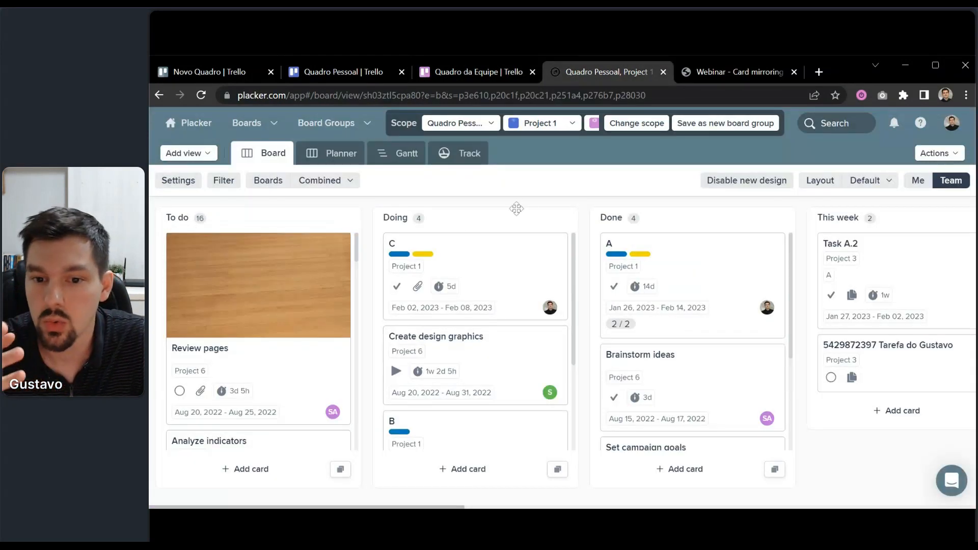
{"action": "left_click", "coordinate": [402, 124]}
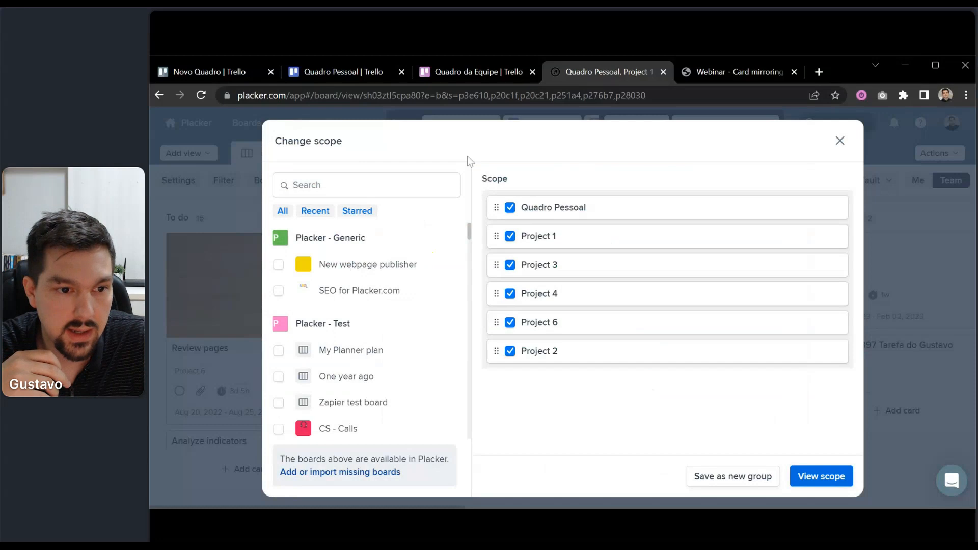
{"action": "left_click", "coordinate": [839, 141]}
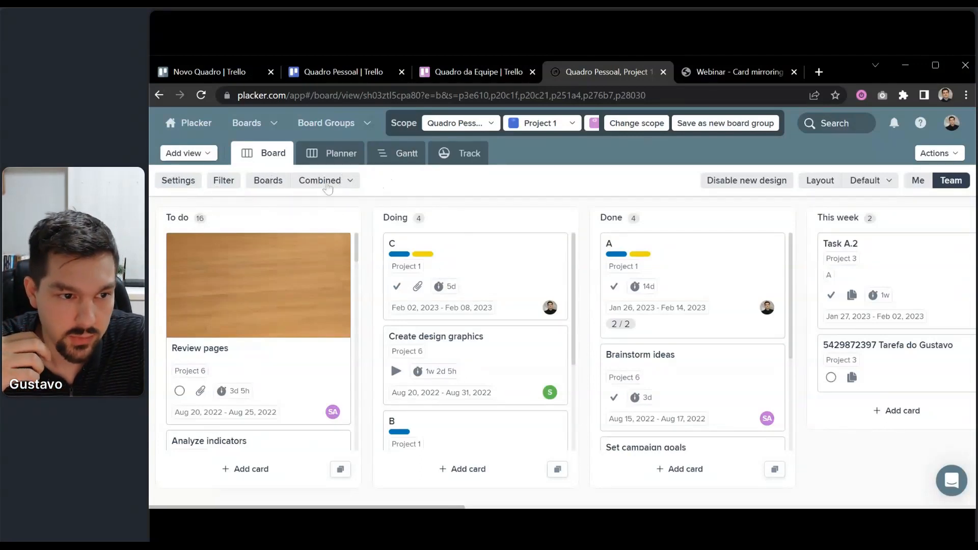
On the Gantt chart, stretch Revisão do produto, Encerramento do projeto, Apresentação para a equipe and the numbered task to about a week.
{"action": "left_click", "coordinate": [406, 153]}
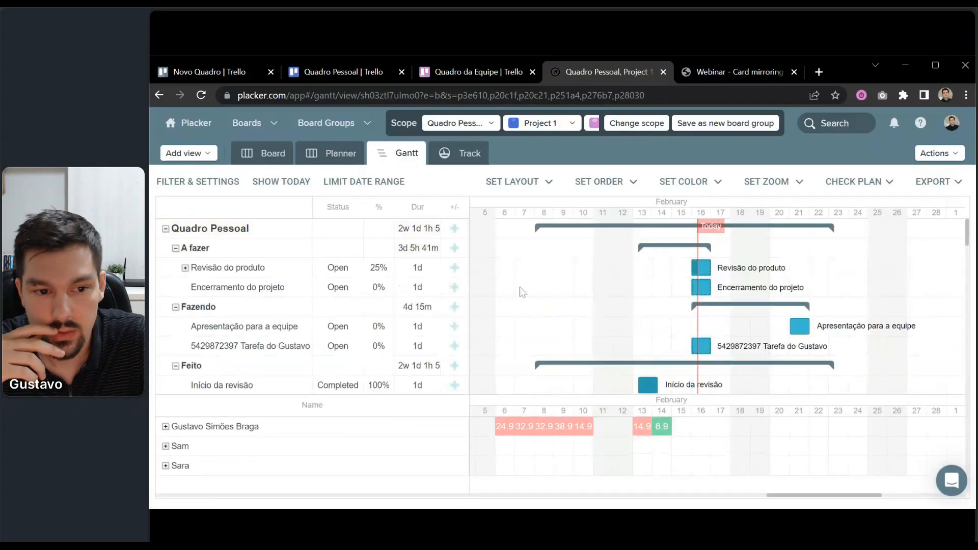
{"action": "left_click_drag", "start_coordinate": [542, 268], "coordinate": [529, 263]}
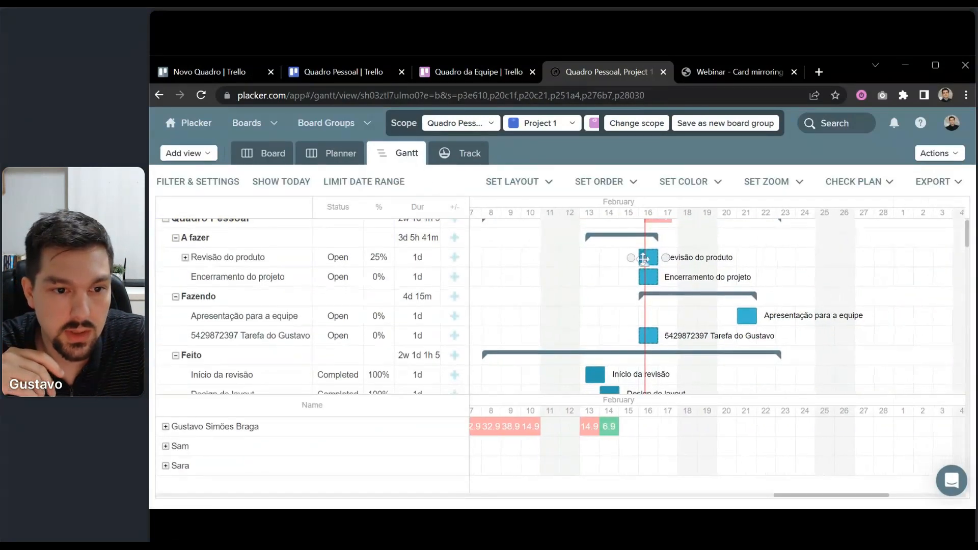
{"action": "left_click_drag", "start_coordinate": [657, 252], "coordinate": [756, 256]}
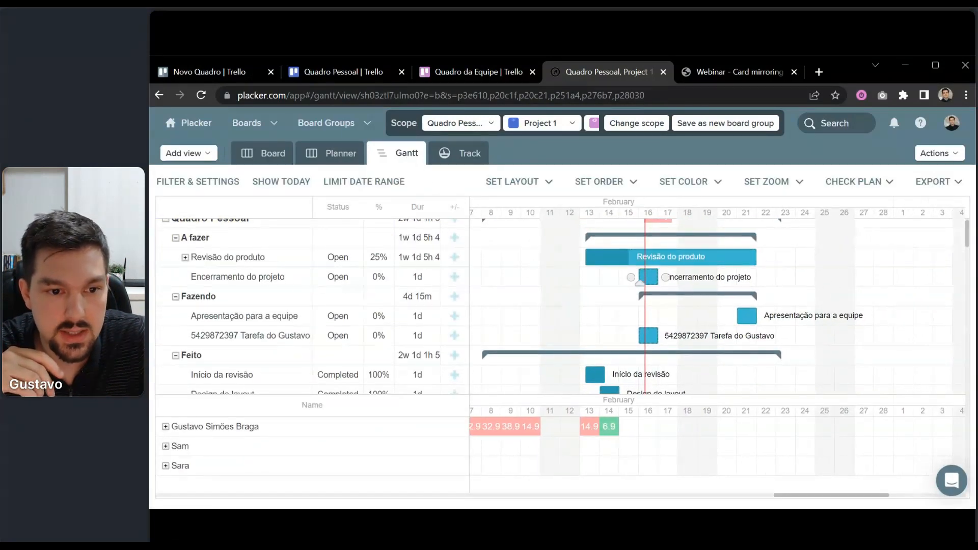
{"action": "left_click_drag", "start_coordinate": [657, 276], "coordinate": [776, 276]}
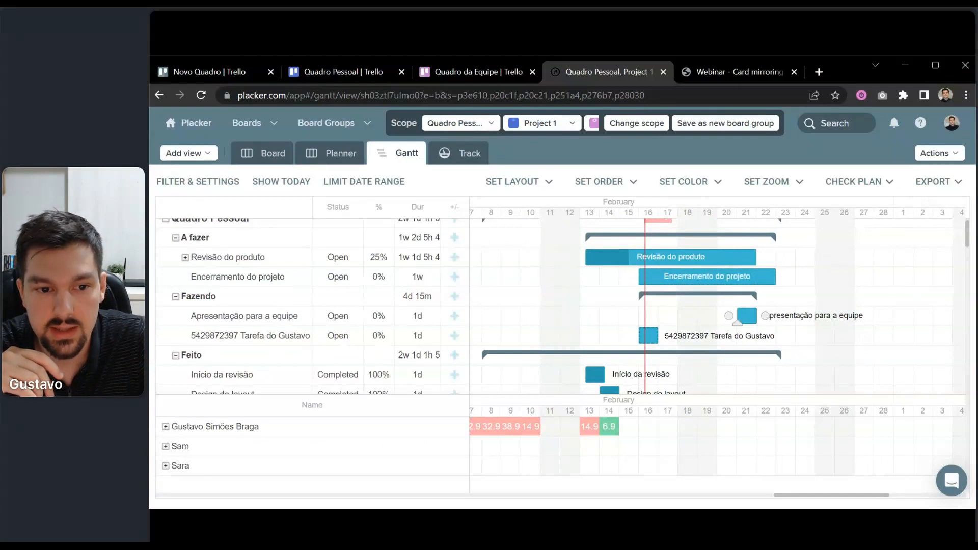
{"action": "left_click_drag", "start_coordinate": [756, 316], "coordinate": [914, 317]}
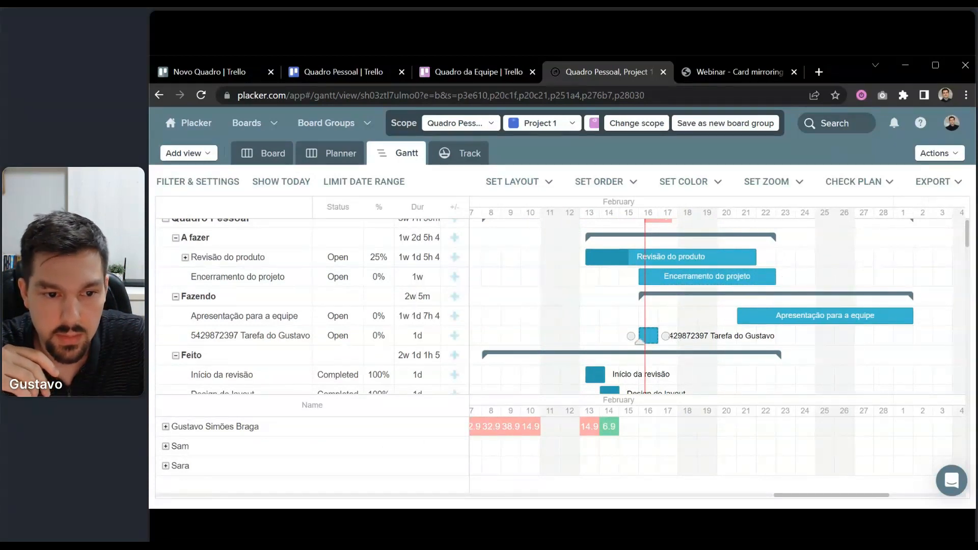
{"action": "left_click_drag", "start_coordinate": [659, 335], "coordinate": [776, 354]}
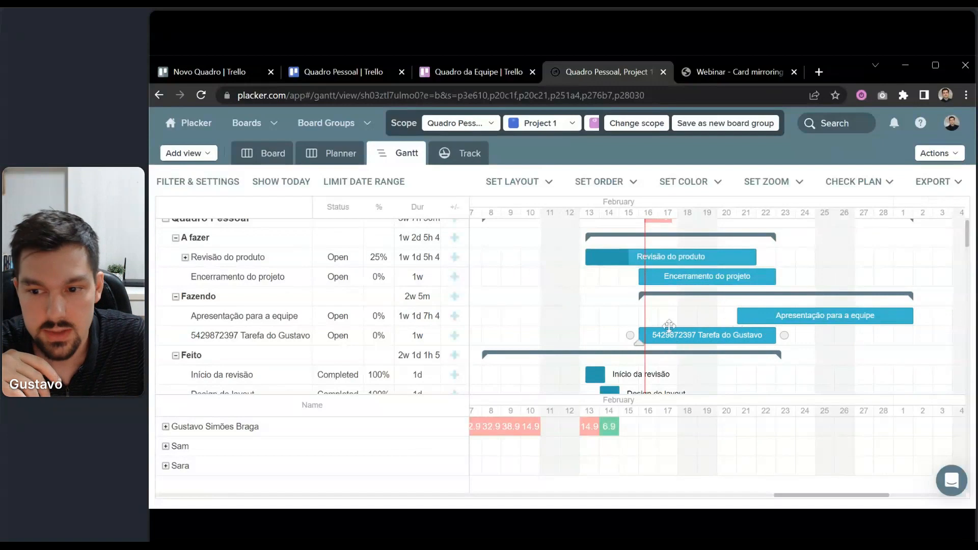
{"action": "scroll", "coordinate": [830, 371], "scroll_direction": "right", "scroll_amount": 3}
{"action": "scroll", "coordinate": [830, 371], "scroll_direction": "up", "scroll_amount": 1}
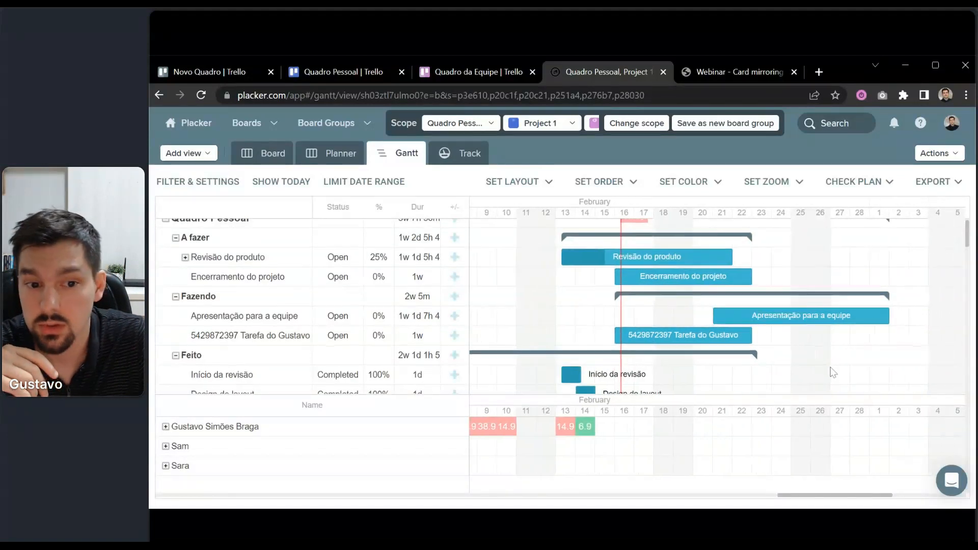
{"action": "scroll", "coordinate": [779, 390], "scroll_direction": "left", "scroll_amount": 3}
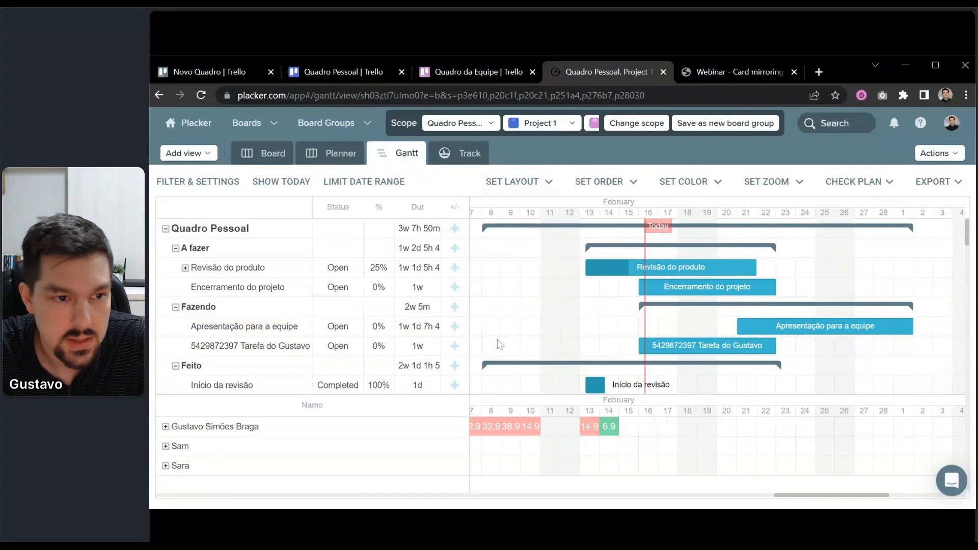
Browse the Track tab's Card Statistics widgets, then return to Trello's Quadro Pessoal board.
{"action": "left_click", "coordinate": [459, 155]}
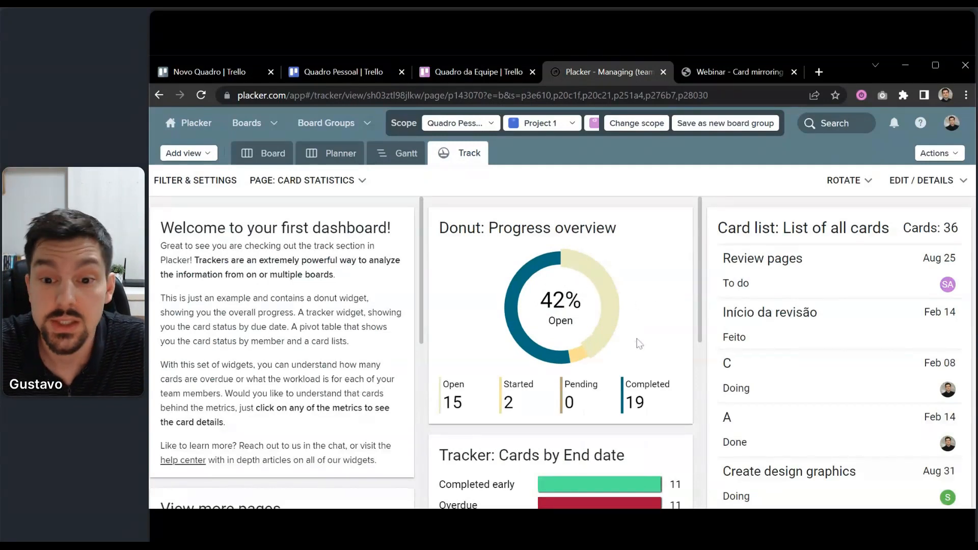
{"action": "scroll", "coordinate": [631, 339], "scroll_direction": "down", "scroll_amount": 4}
{"action": "scroll", "coordinate": [587, 243], "scroll_direction": "up", "scroll_amount": 4}
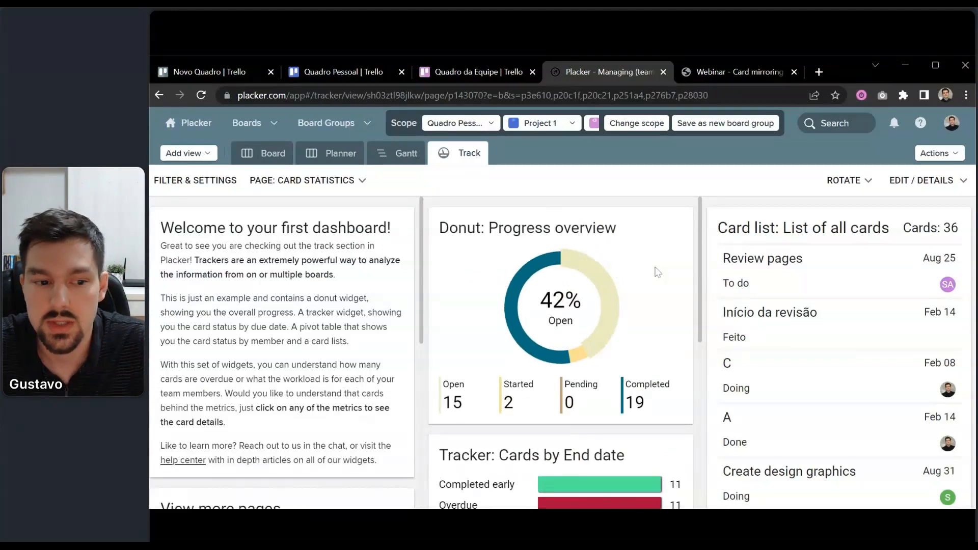
{"action": "scroll", "coordinate": [657, 273], "scroll_direction": "down", "scroll_amount": 3}
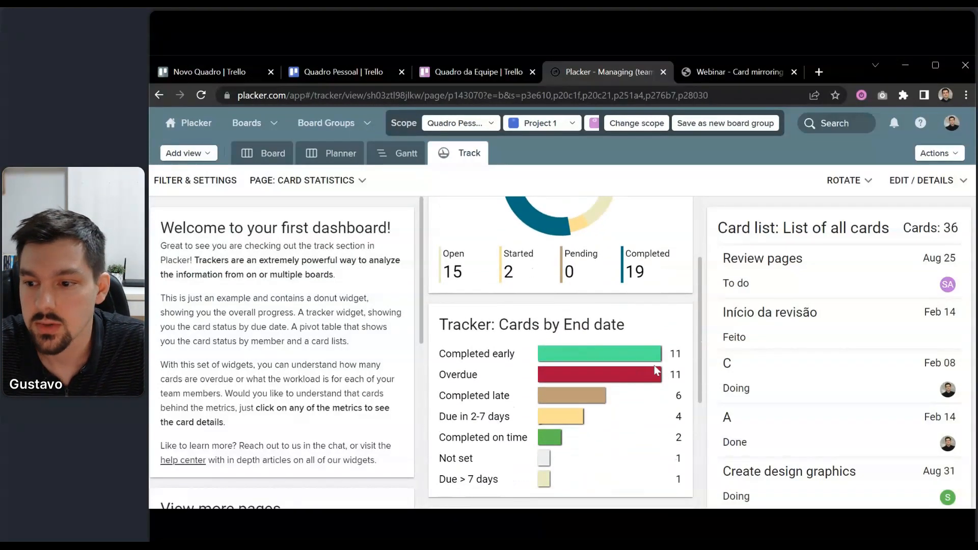
{"action": "scroll", "coordinate": [656, 370], "scroll_direction": "up", "scroll_amount": 3}
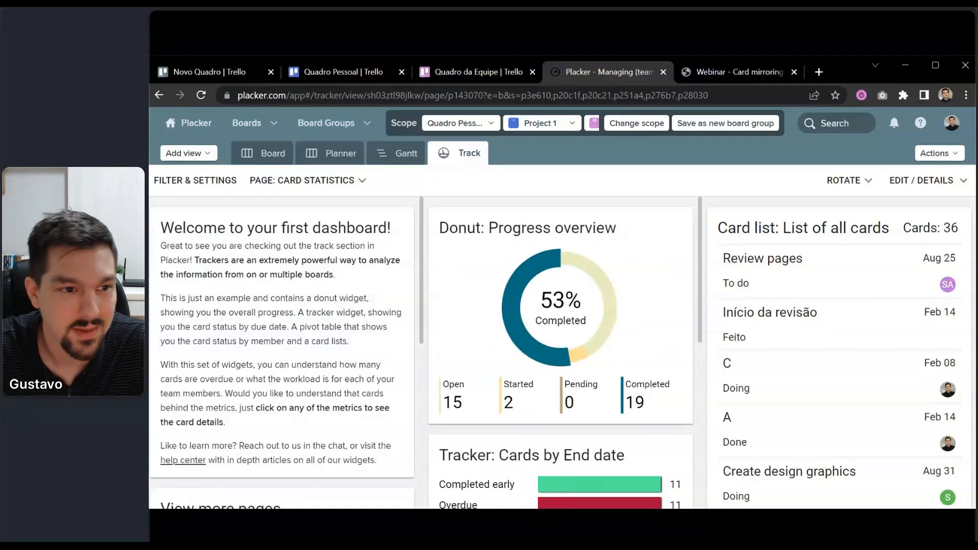
{"action": "mouse_move", "coordinate": [504, 308]}
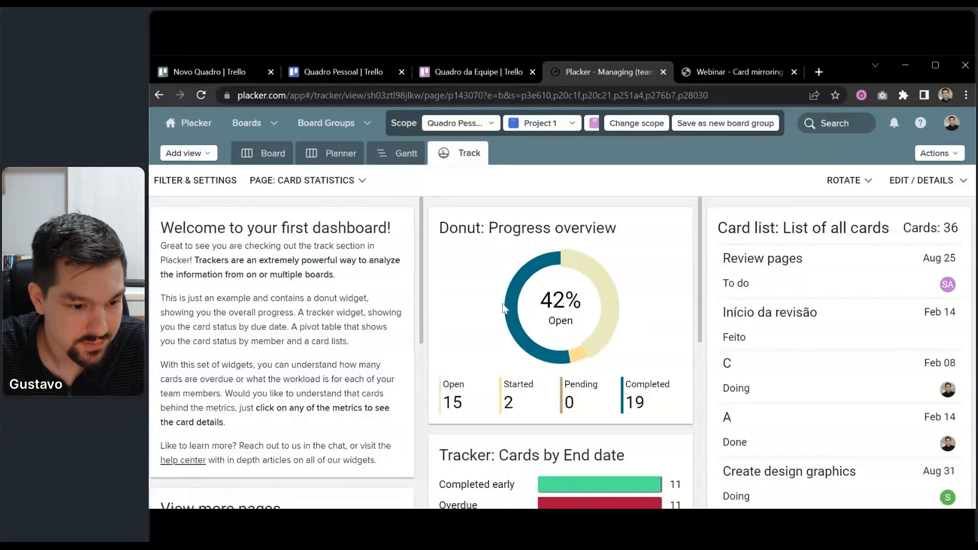
{"action": "left_click", "coordinate": [347, 70]}
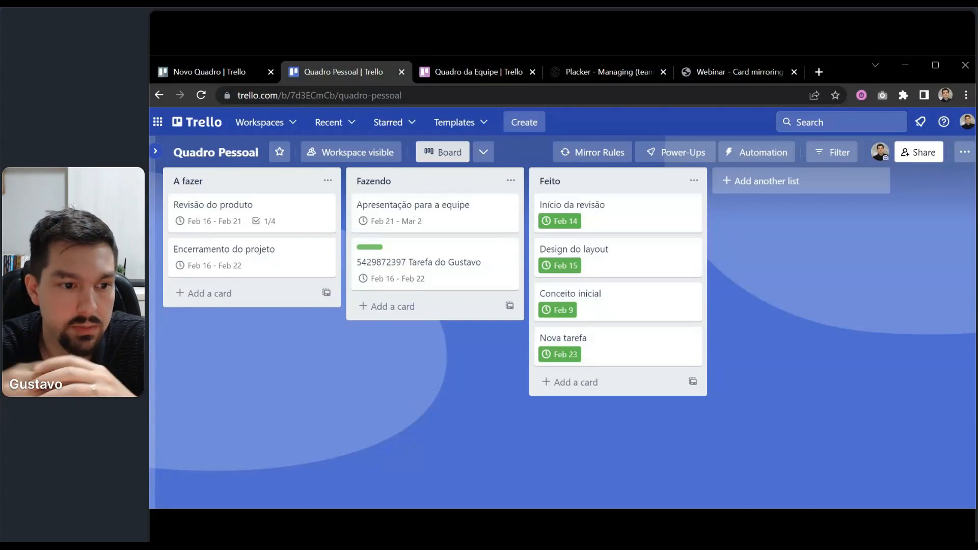
Open the numbered task card in Fazendo and scroll to its Card Mirrors section.
{"action": "left_click", "coordinate": [481, 257]}
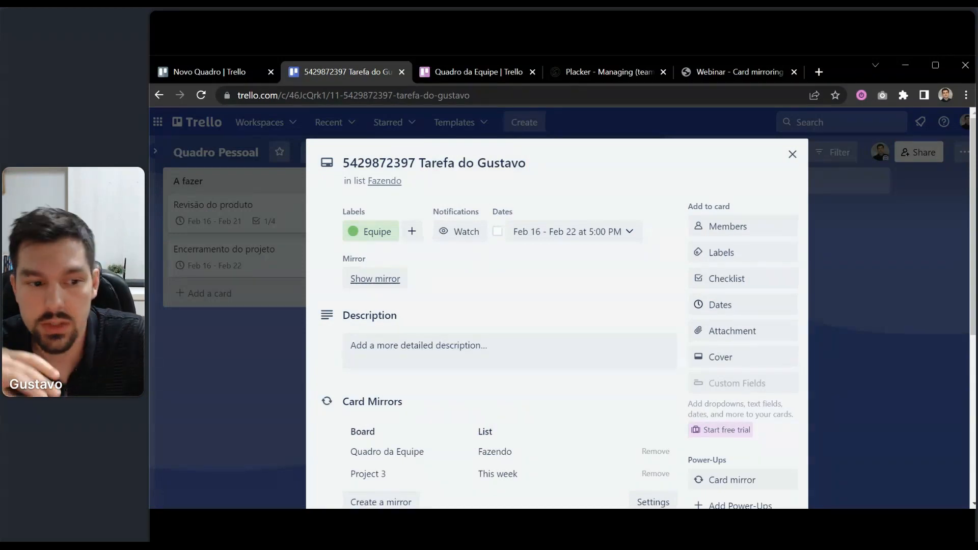
{"action": "scroll", "coordinate": [518, 306], "scroll_direction": "down", "scroll_amount": 4}
{"action": "scroll", "coordinate": [521, 310], "scroll_direction": "up", "scroll_amount": 4}
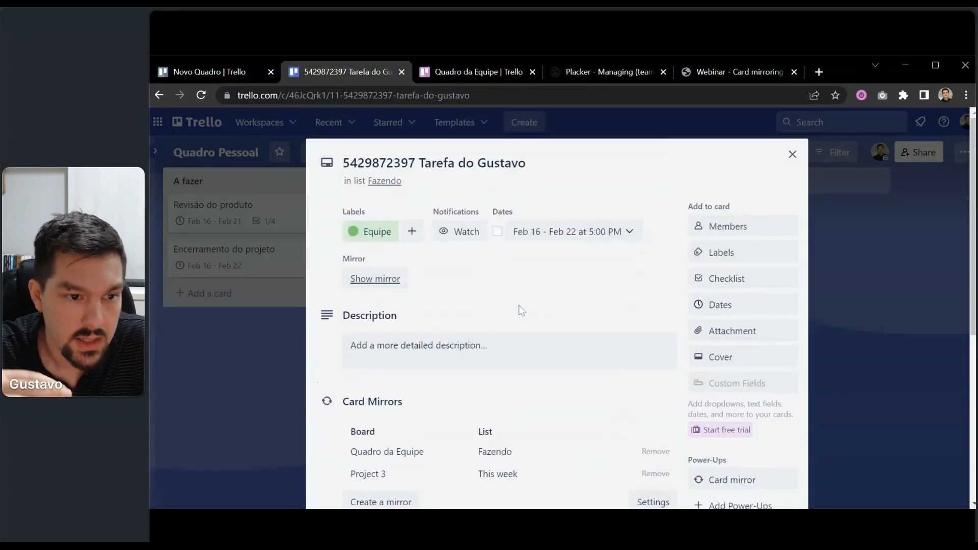
{"action": "scroll", "coordinate": [521, 310], "scroll_direction": "down", "scroll_amount": 3}
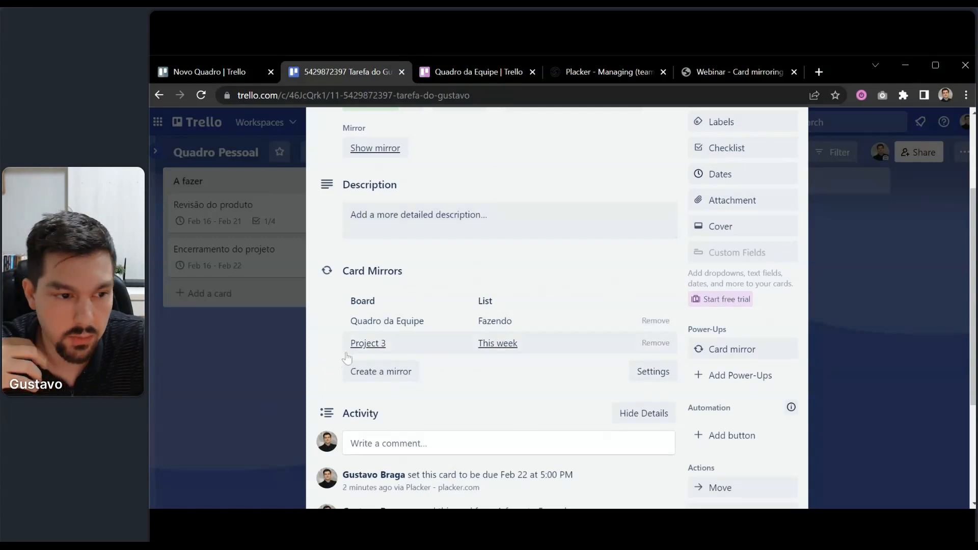
Start another mirror of the numbered task, cancel it after viewing the board list, and close the card.
{"action": "left_click", "coordinate": [364, 374]}
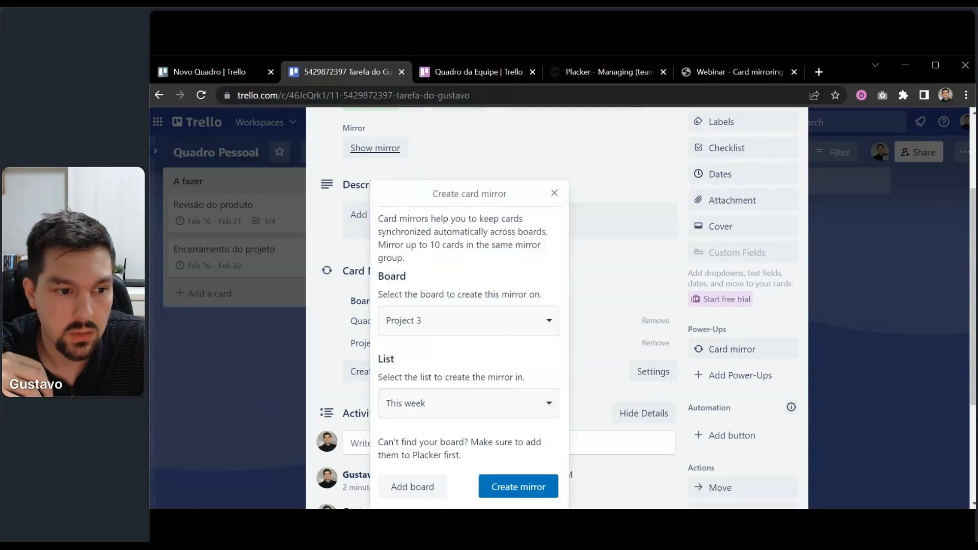
{"action": "left_click", "coordinate": [439, 328]}
{"action": "scroll", "coordinate": [471, 380], "scroll_direction": "down", "scroll_amount": 5}
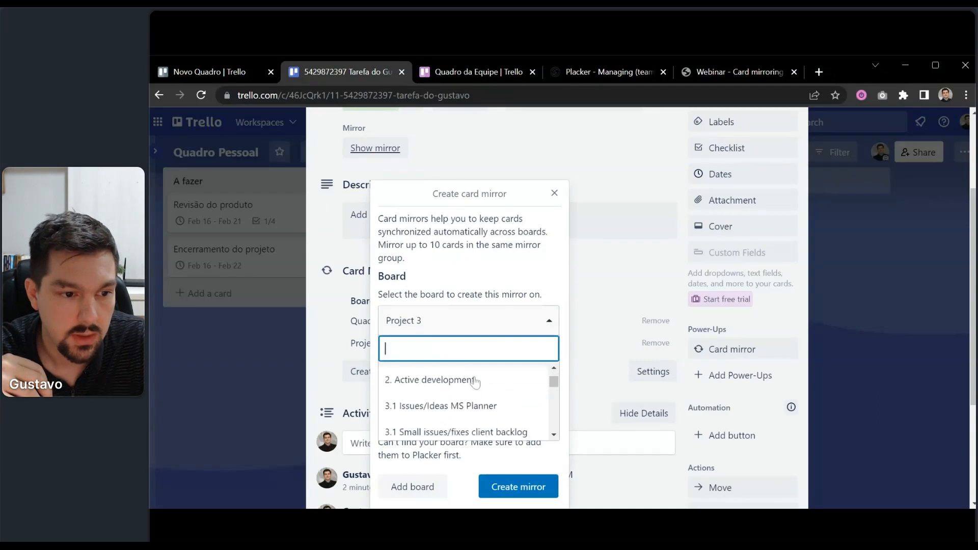
{"action": "left_click", "coordinate": [585, 302]}
{"action": "left_click", "coordinate": [836, 245]}
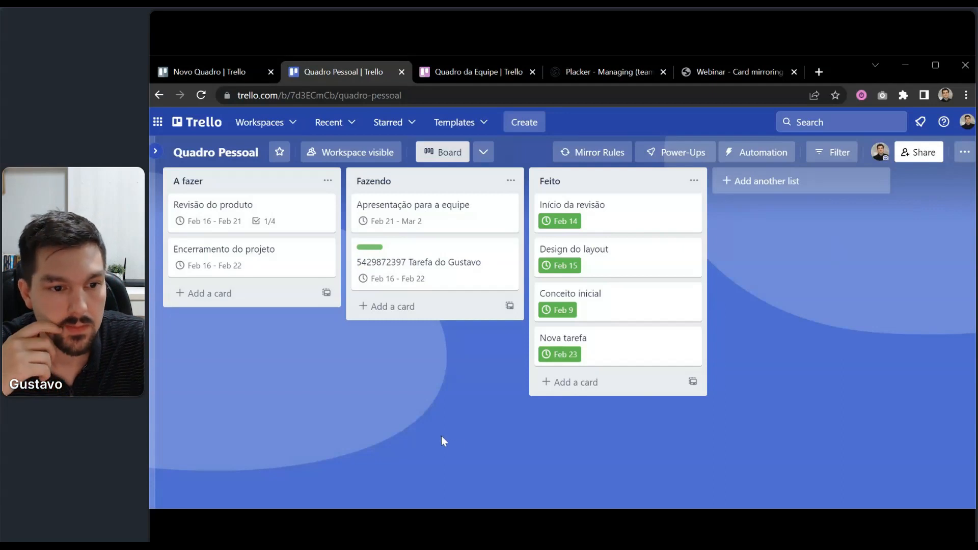
Return to Placker and show Quadro Pessoal as a board with A fazer, Fazendo and Feito lists.
{"action": "left_click", "coordinate": [618, 70]}
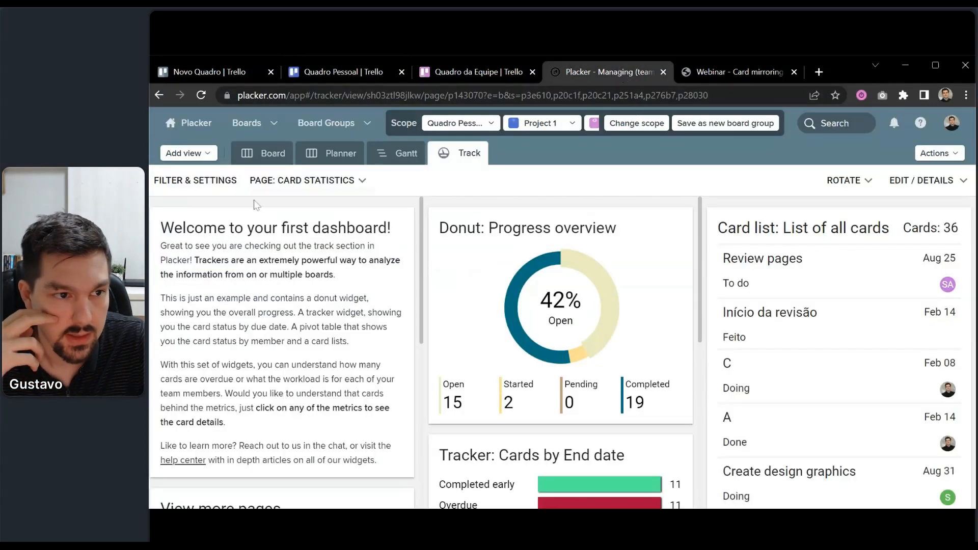
{"action": "left_click", "coordinate": [265, 153]}
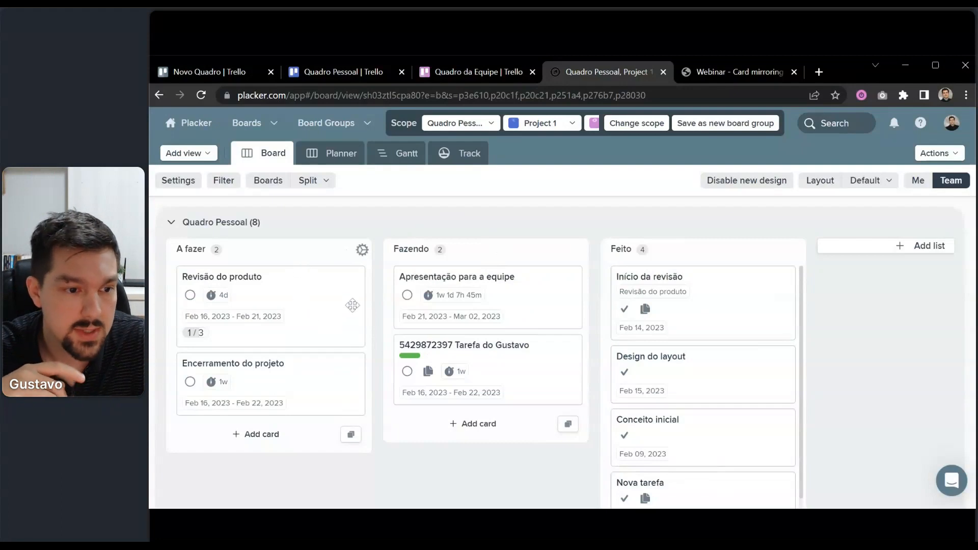
{"action": "left_click", "coordinate": [309, 293]}
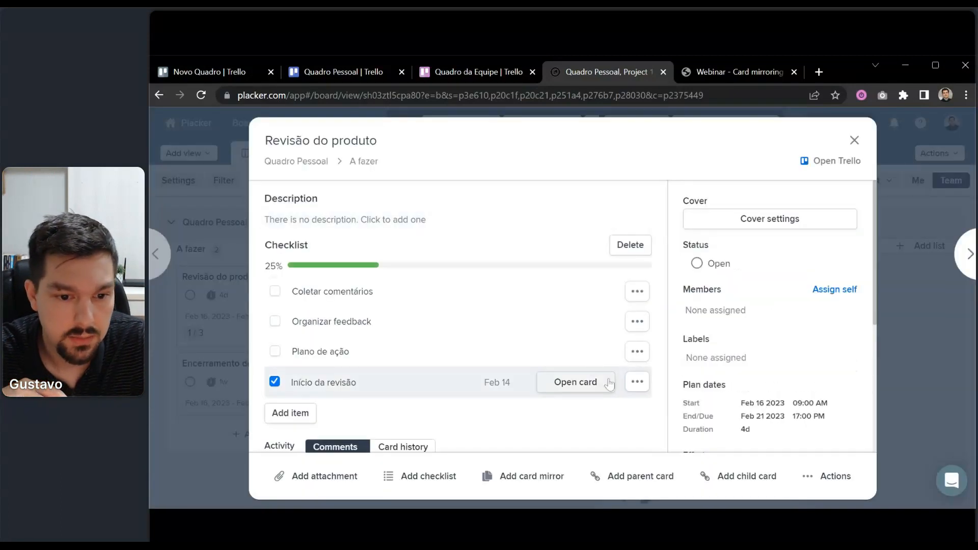
{"action": "left_click", "coordinate": [514, 476]}
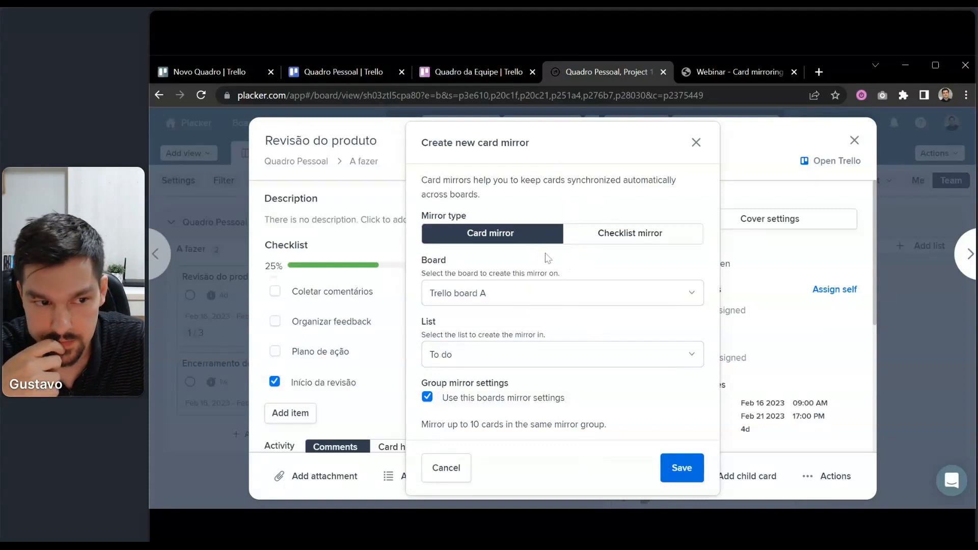
{"action": "left_click", "coordinate": [696, 142]}
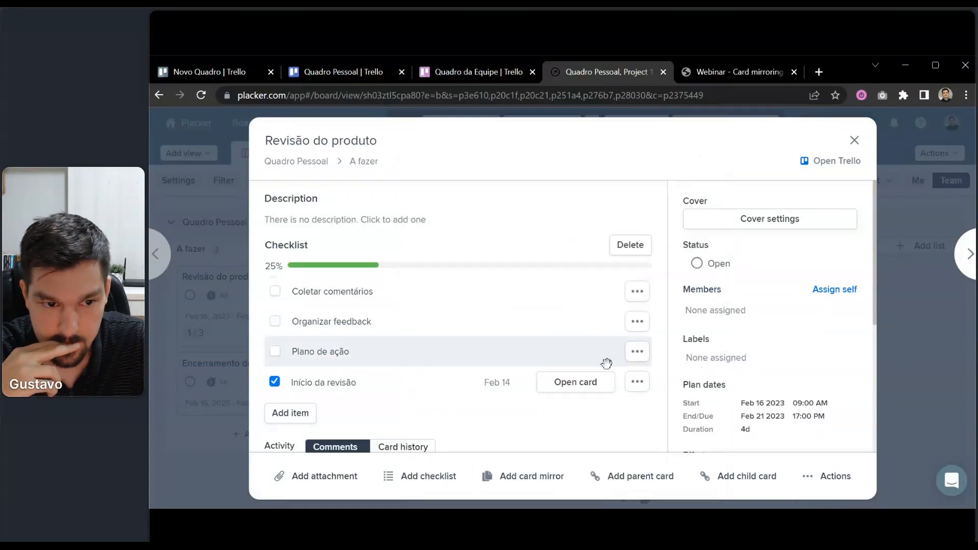
{"action": "left_click", "coordinate": [853, 141]}
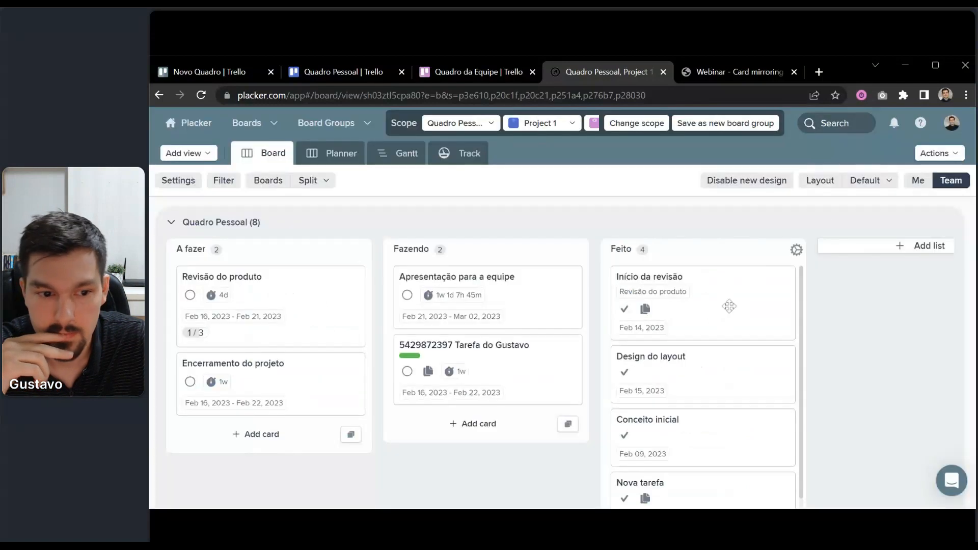
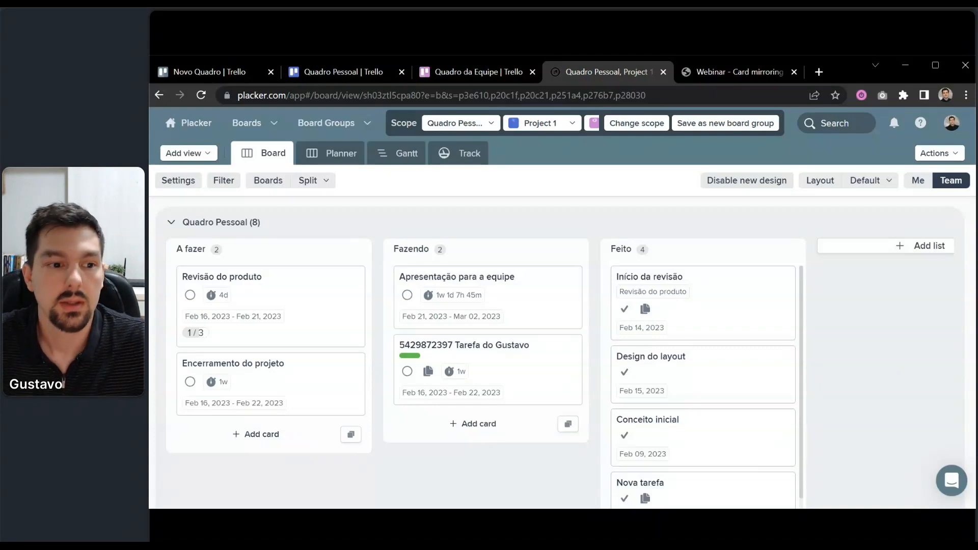
View Quadro Pessoal's tasks on Placker's Gantt timeline, then open Trello's Nova tarefa card.
{"action": "left_click", "coordinate": [373, 74]}
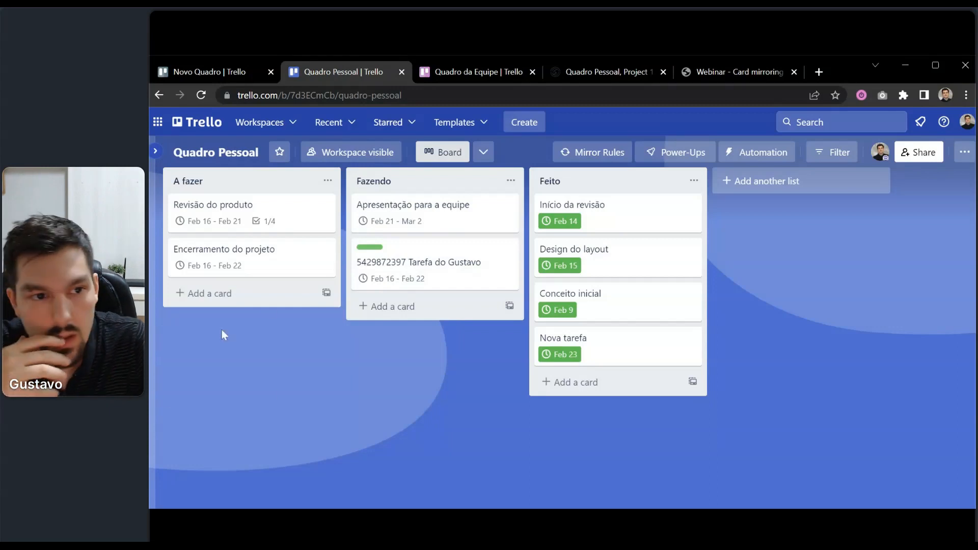
{"action": "left_click", "coordinate": [596, 72]}
{"action": "left_click", "coordinate": [402, 153]}
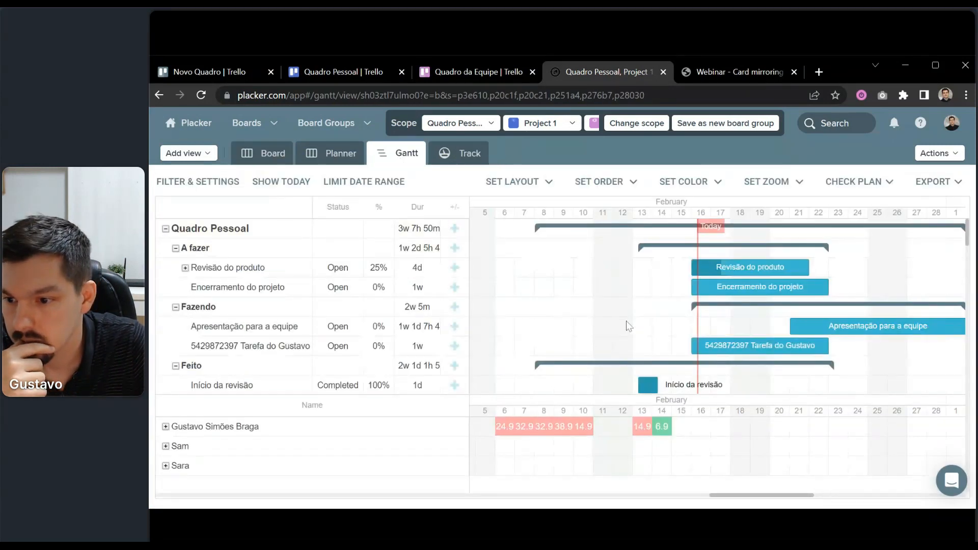
{"action": "left_click_drag", "start_coordinate": [628, 328], "coordinate": [587, 344]}
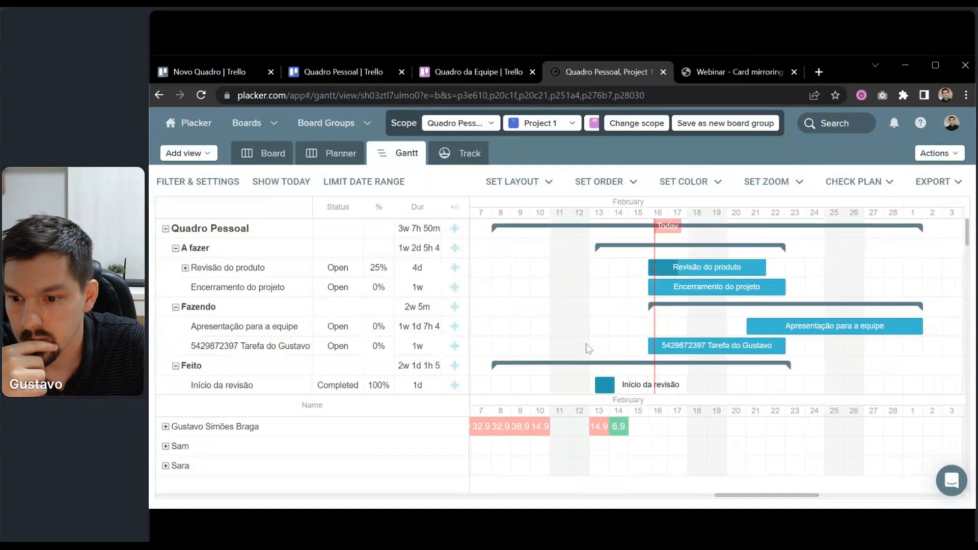
{"action": "left_click", "coordinate": [389, 76]}
{"action": "left_click", "coordinate": [666, 349]}
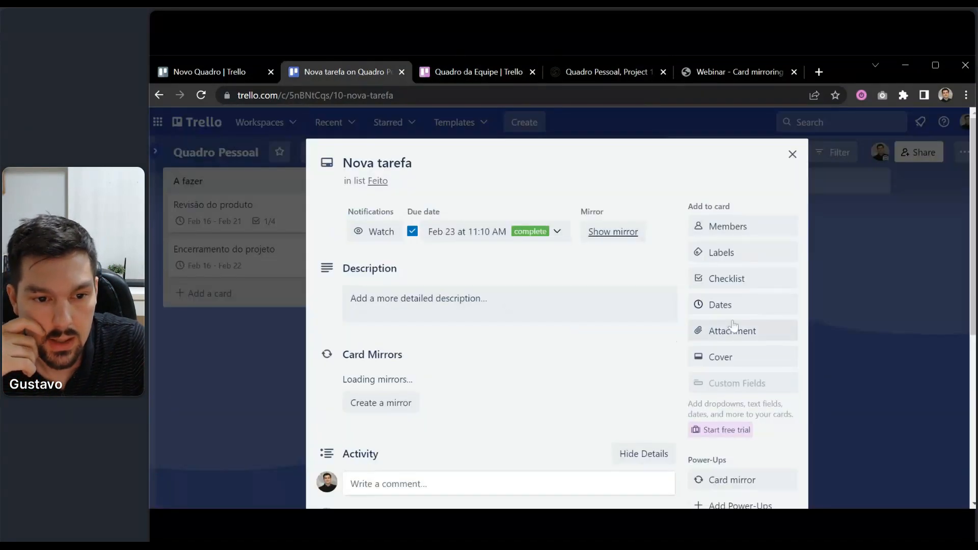
Open the Nova tarefa dates and move the calendar to April, picking April 27, 2023.
{"action": "left_click", "coordinate": [733, 304]}
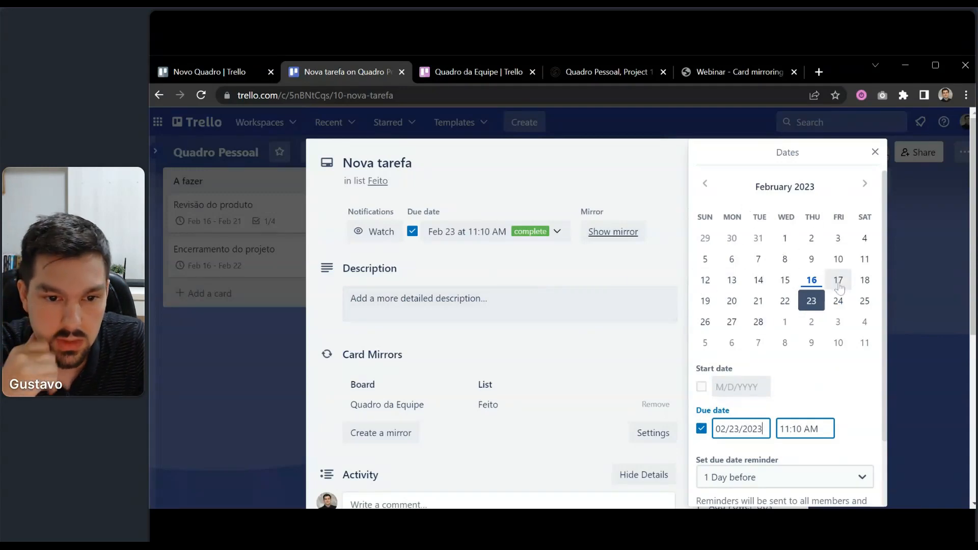
{"action": "scroll", "coordinate": [851, 350], "scroll_direction": "down", "scroll_amount": 2}
{"action": "scroll", "coordinate": [855, 349], "scroll_direction": "up", "scroll_amount": 2}
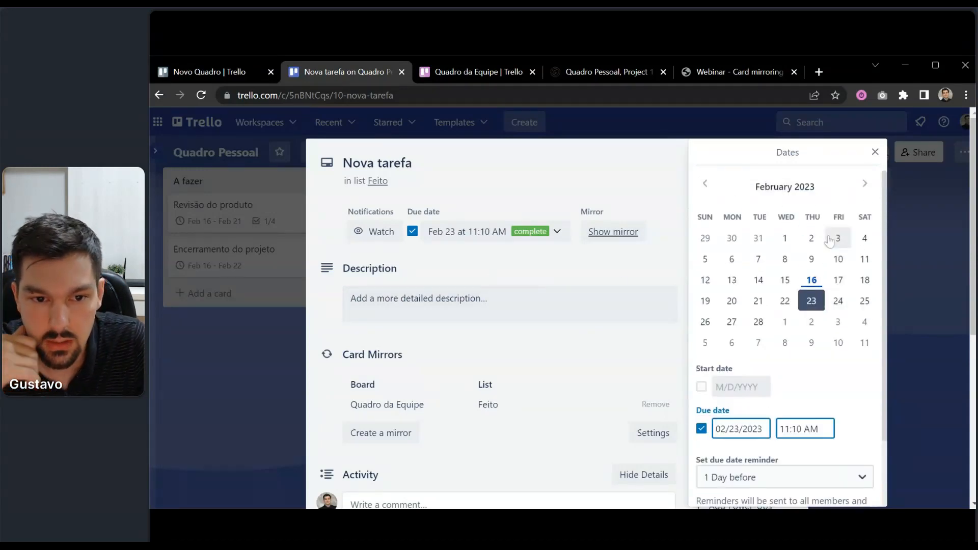
{"action": "left_click", "coordinate": [865, 185]}
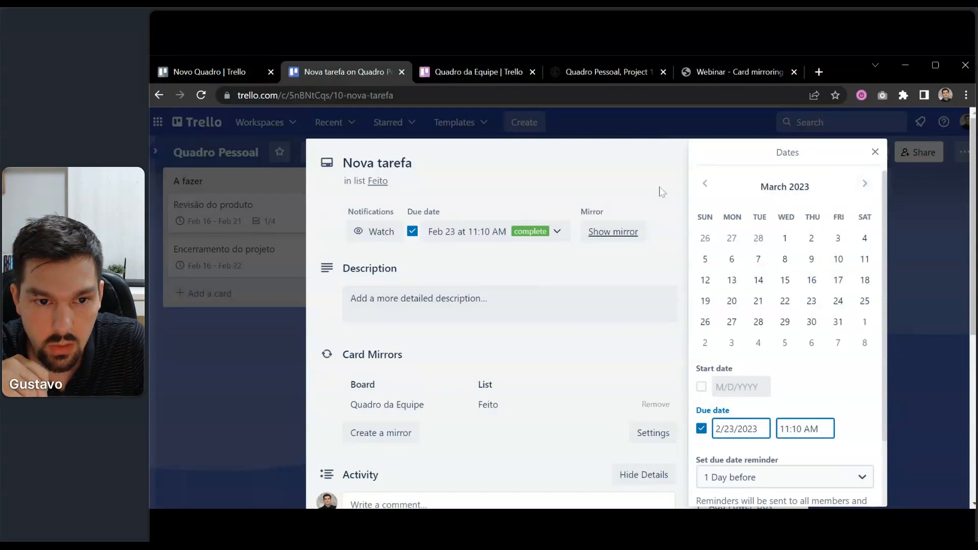
{"action": "left_click", "coordinate": [866, 185]}
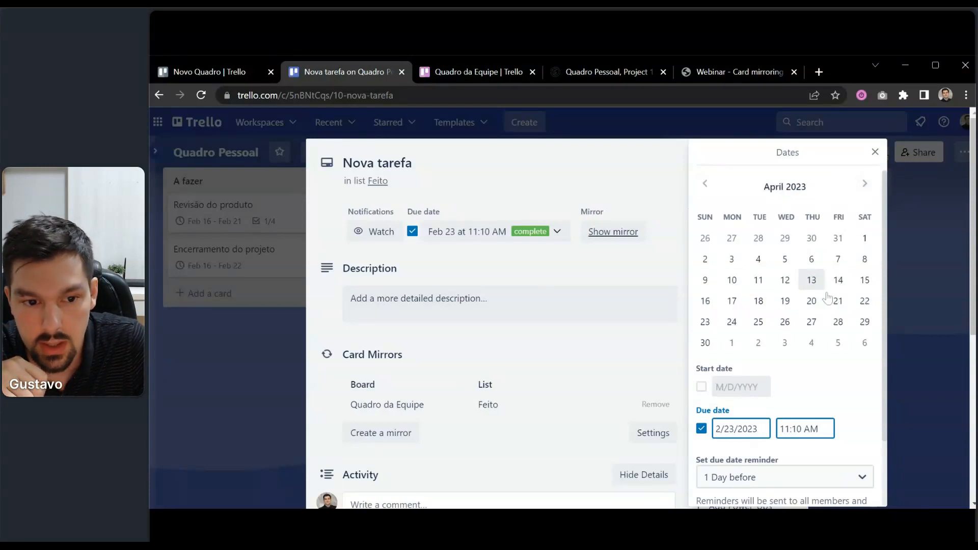
{"action": "left_click", "coordinate": [811, 324]}
{"action": "scroll", "coordinate": [813, 326], "scroll_direction": "down", "scroll_amount": 2}
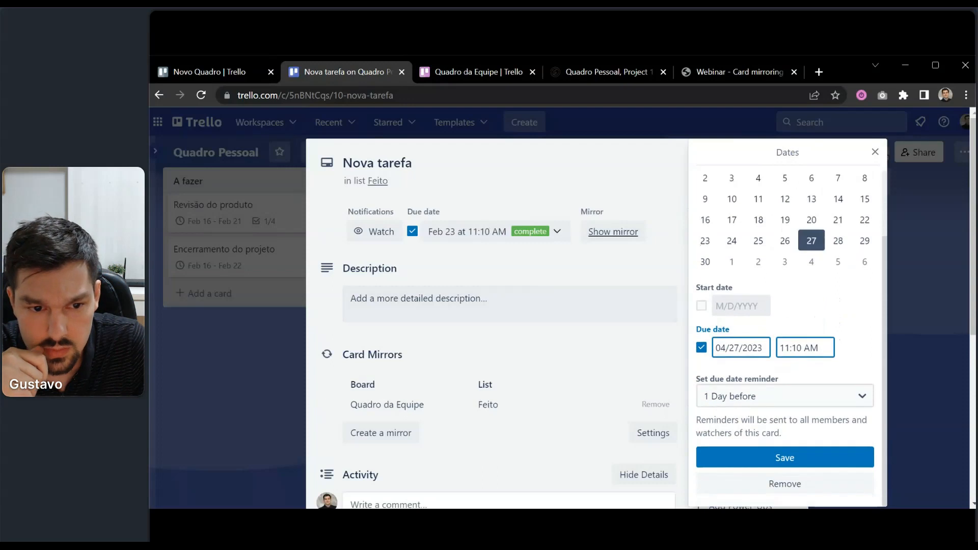
{"action": "scroll", "coordinate": [797, 255], "scroll_direction": "up", "scroll_amount": 2}
Advance the calendar to September and save September 29, 2023 as the due date.
{"action": "left_click", "coordinate": [865, 184]}
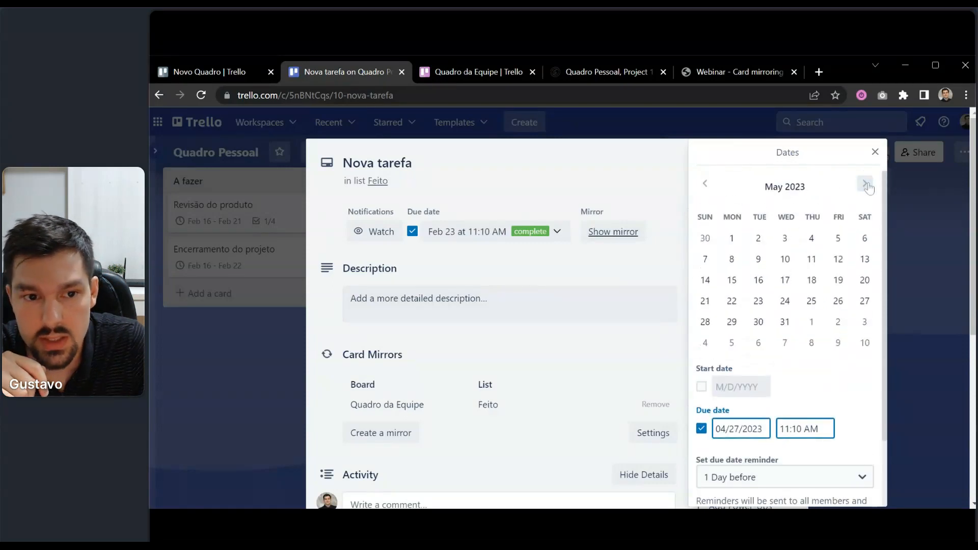
{"action": "left_click", "coordinate": [865, 185]}
{"action": "left_click", "coordinate": [865, 184]}
{"action": "left_click", "coordinate": [865, 184]}
{"action": "left_click", "coordinate": [865, 185]}
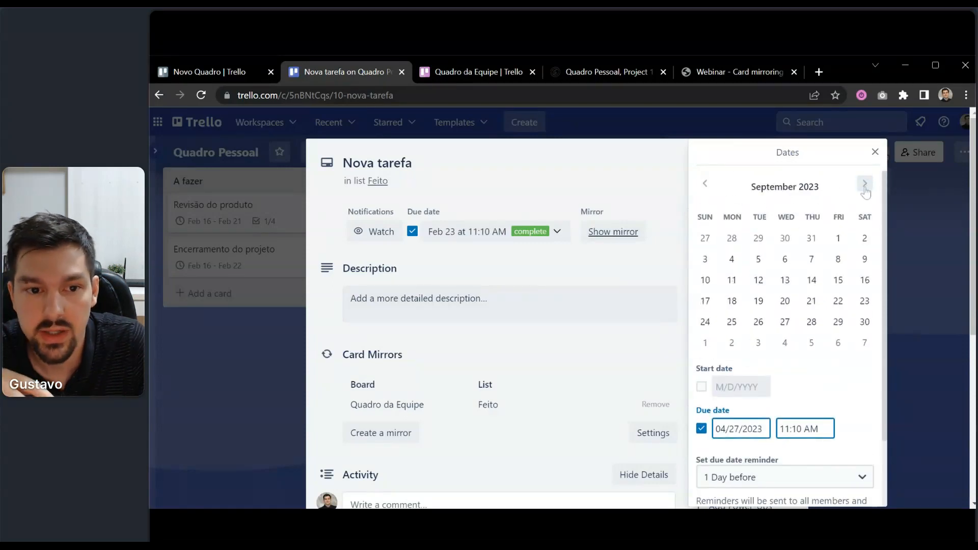
{"action": "left_click", "coordinate": [837, 322]}
{"action": "scroll", "coordinate": [836, 311], "scroll_direction": "down", "scroll_amount": 2}
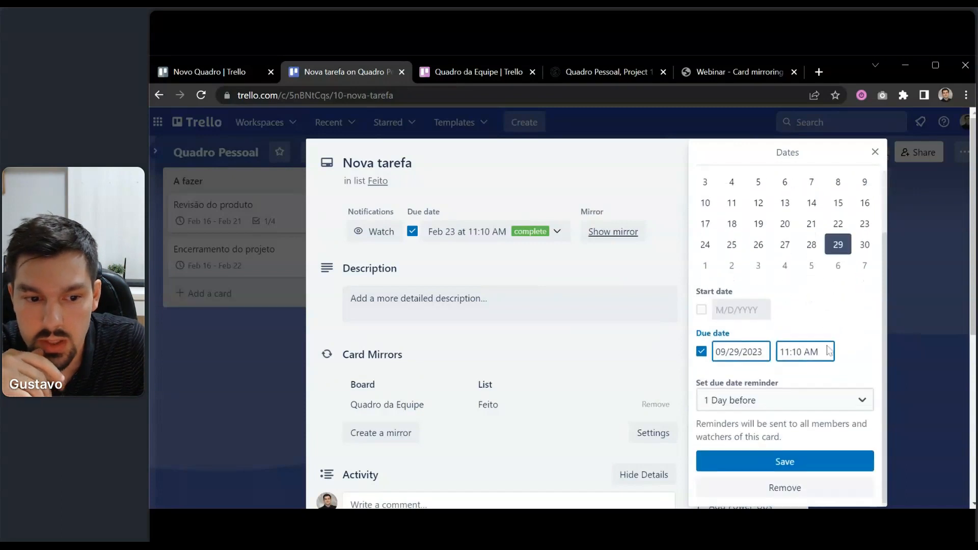
{"action": "left_click", "coordinate": [820, 463]}
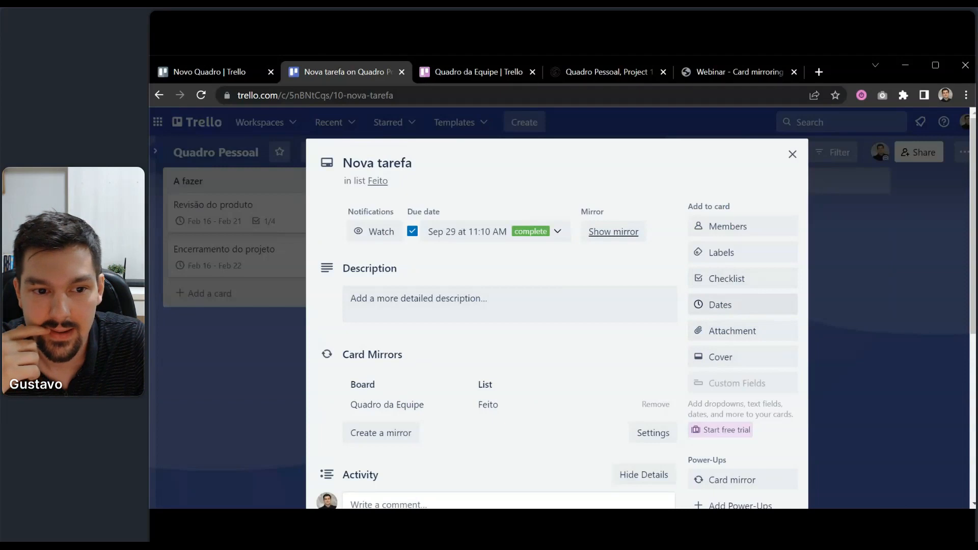
Reopen the card's dates, enable a start date, then close without saving.
{"action": "left_click", "coordinate": [742, 304]}
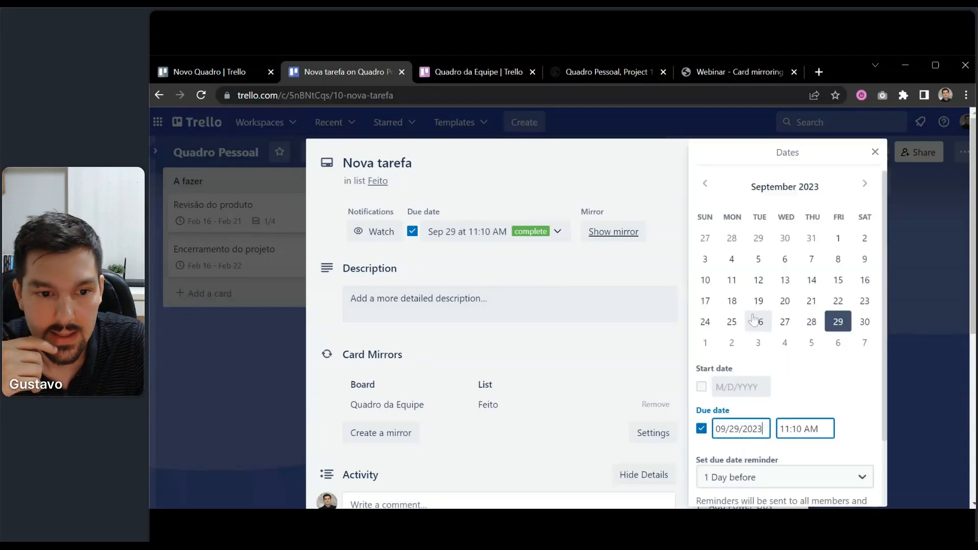
{"action": "scroll", "coordinate": [832, 310], "scroll_direction": "down", "scroll_amount": 3}
{"action": "scroll", "coordinate": [831, 309], "scroll_direction": "up", "scroll_amount": 3}
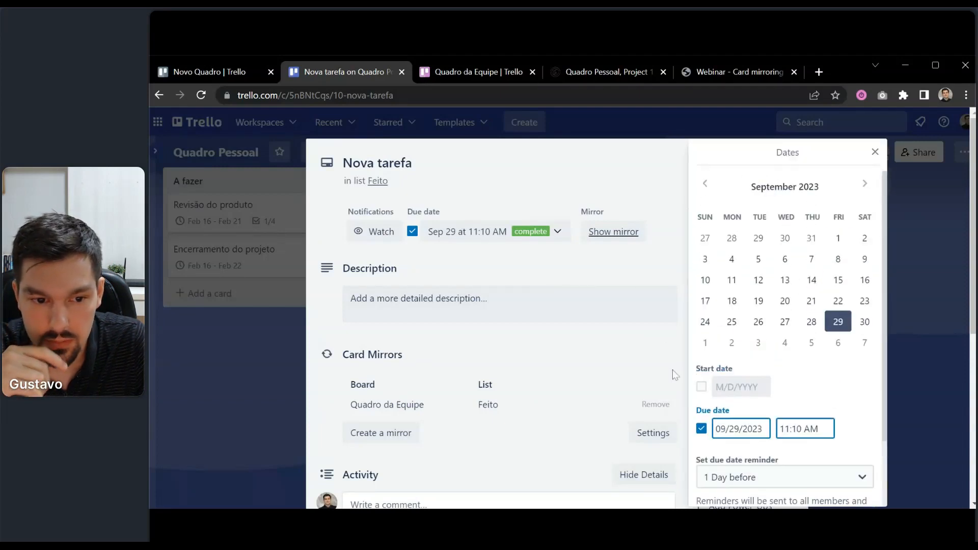
{"action": "left_click", "coordinate": [702, 387]}
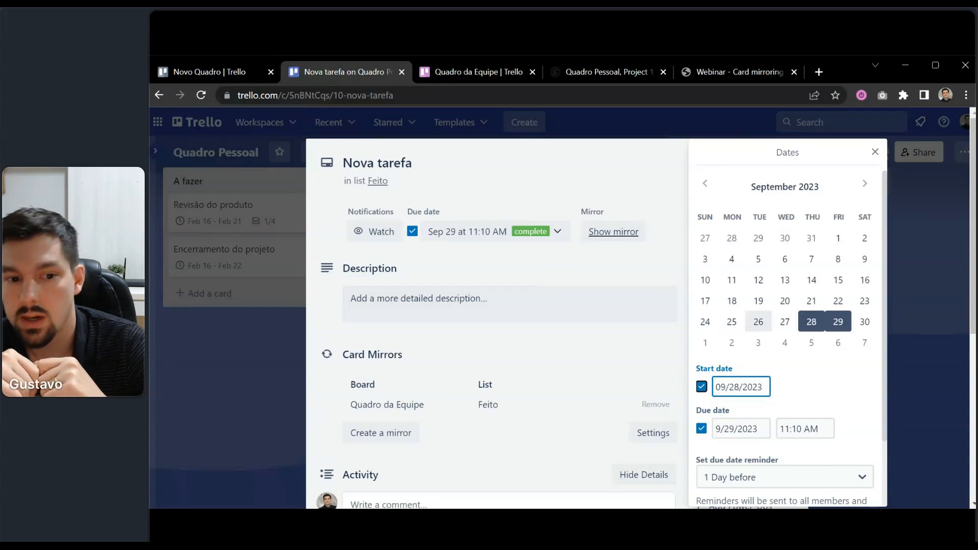
{"action": "left_click", "coordinate": [191, 347]}
Add a card named 'Tarefa' to the A fazer list and open it.
{"action": "left_click", "coordinate": [190, 347]}
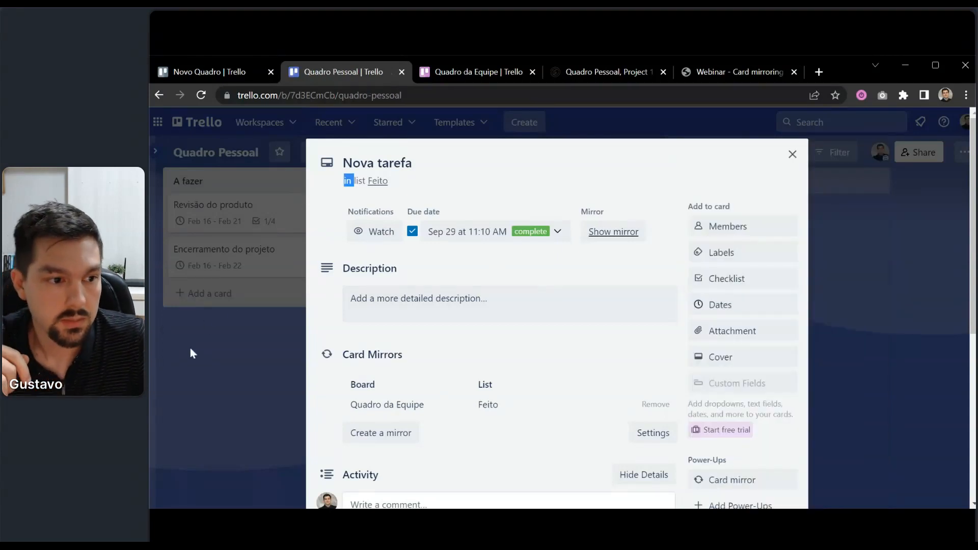
{"action": "left_click", "coordinate": [203, 293]}
{"action": "type", "text": "Tarefa"}
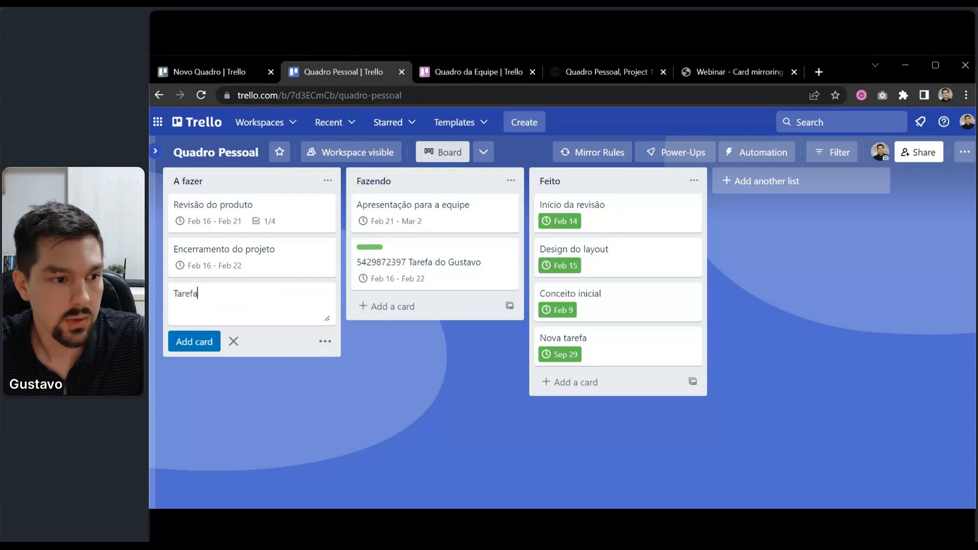
{"action": "key", "text": "Return"}
{"action": "left_click", "coordinate": [207, 294]}
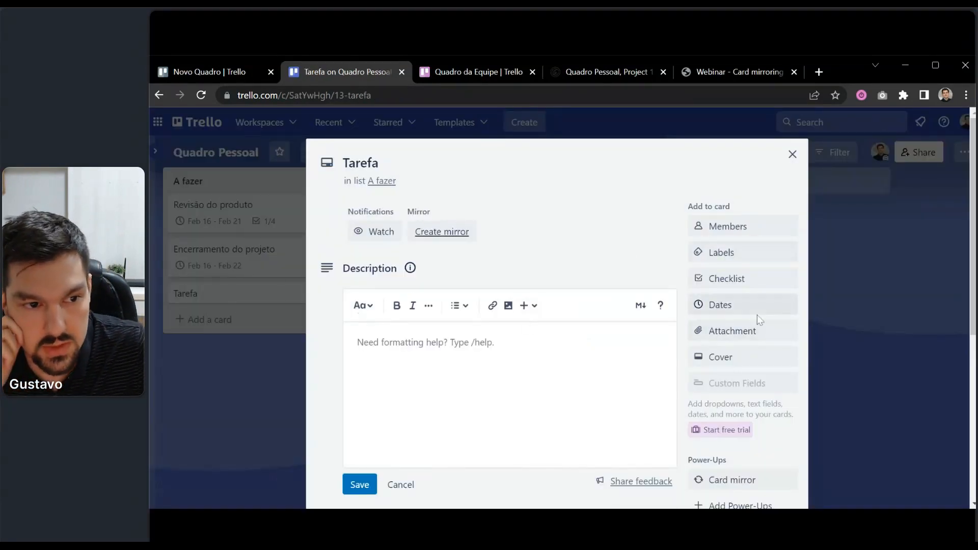
Give Tarefa a Sep 11 start and Sep 29 due date, save, and close the card.
{"action": "left_click", "coordinate": [743, 305]}
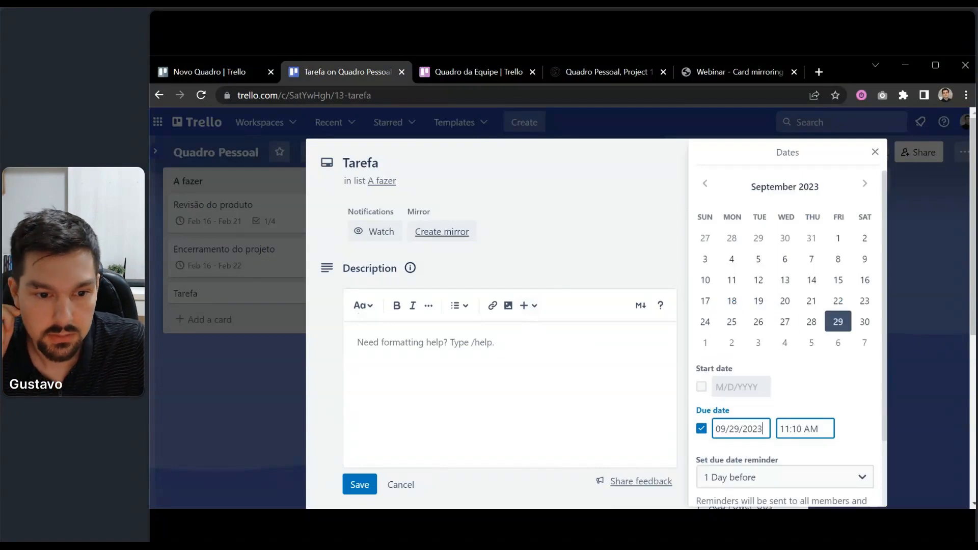
{"action": "scroll", "coordinate": [785, 326], "scroll_direction": "down", "scroll_amount": 2}
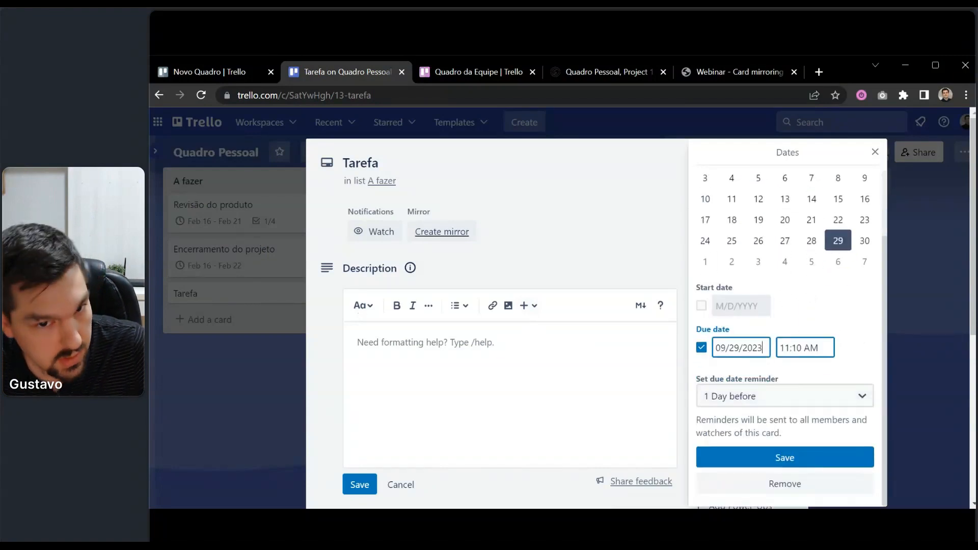
{"action": "scroll", "coordinate": [787, 342], "scroll_direction": "up", "scroll_amount": 2}
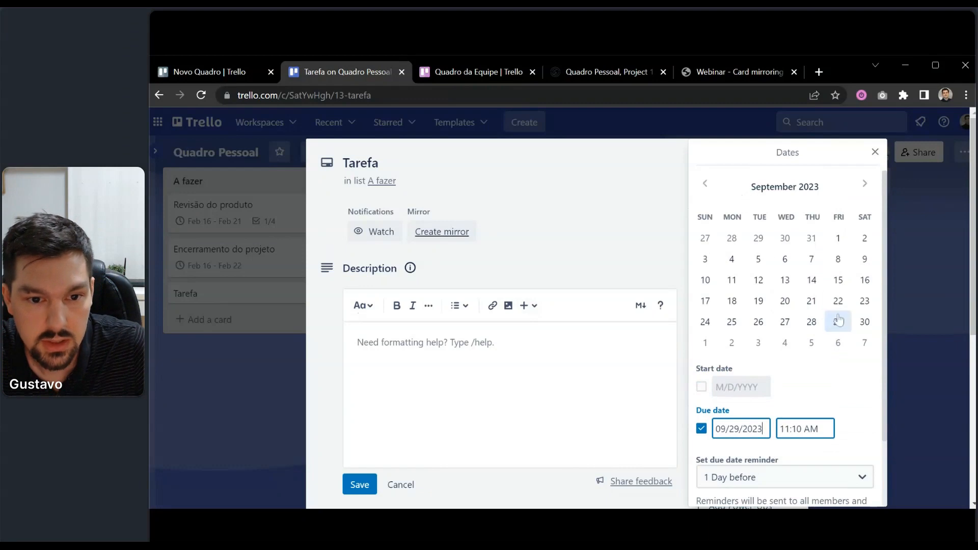
{"action": "left_click", "coordinate": [701, 389]}
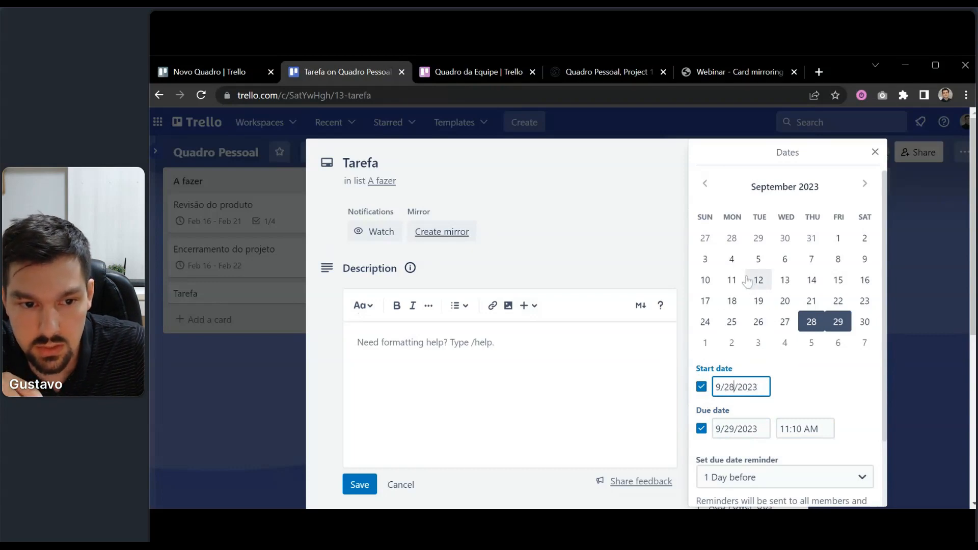
{"action": "left_click", "coordinate": [731, 281]}
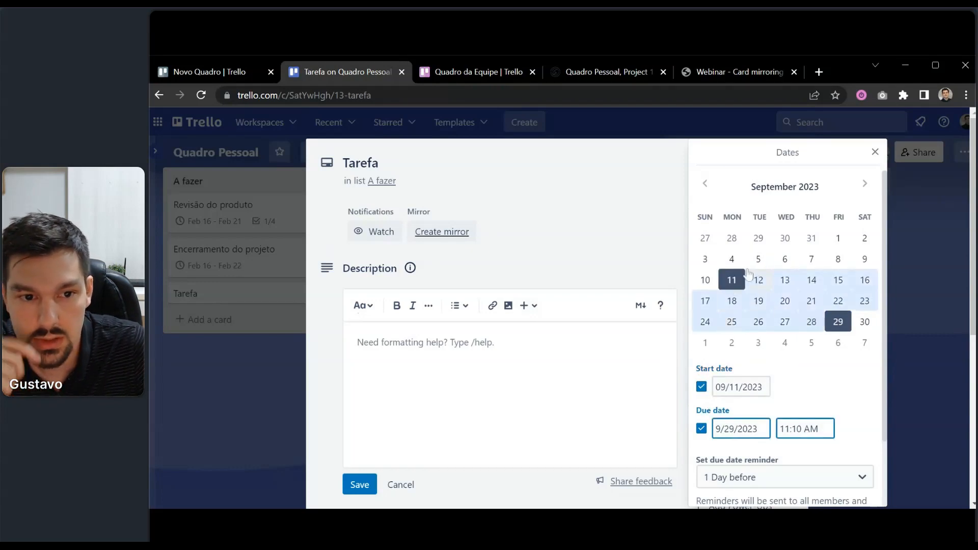
{"action": "scroll", "coordinate": [805, 328], "scroll_direction": "down", "scroll_amount": 1}
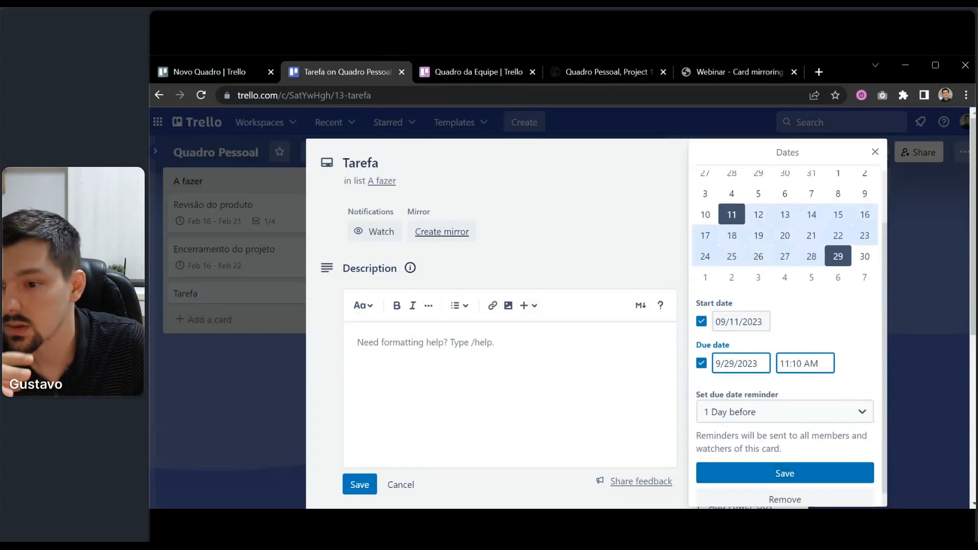
{"action": "left_click", "coordinate": [777, 473]}
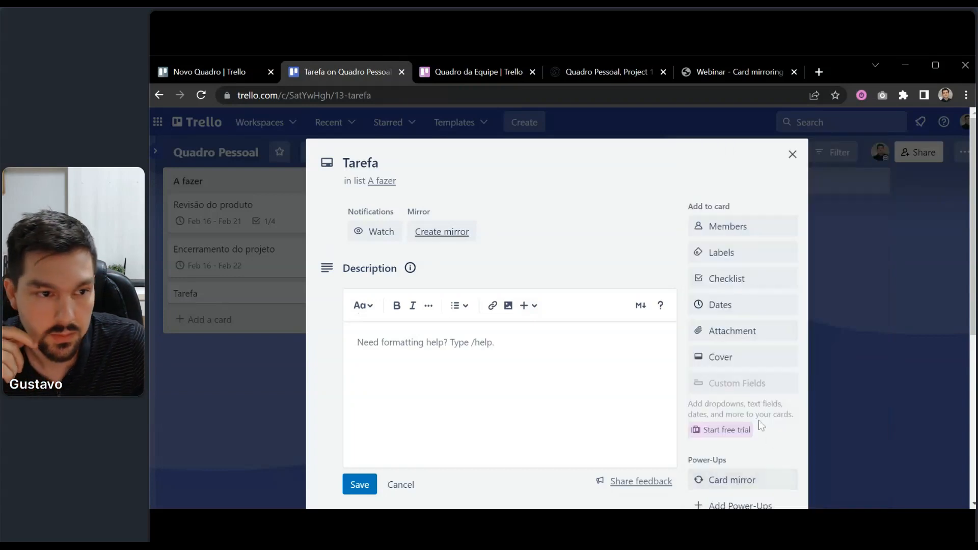
{"action": "left_click", "coordinate": [227, 427]}
In Placker's Gantt chart, drag the Tarefa bar to span Sep 14–28.
{"action": "left_click", "coordinate": [225, 428]}
{"action": "left_click", "coordinate": [578, 74]}
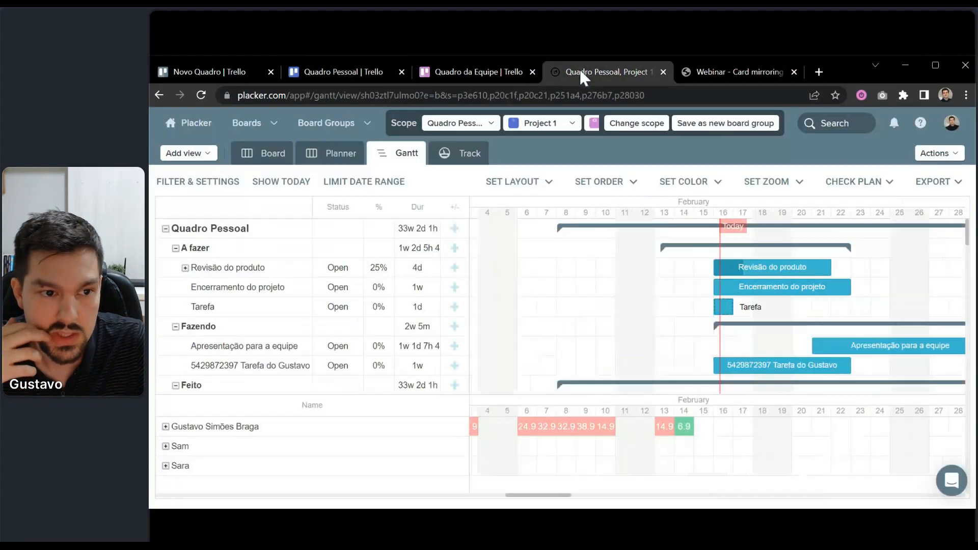
{"action": "left_click", "coordinate": [298, 76]}
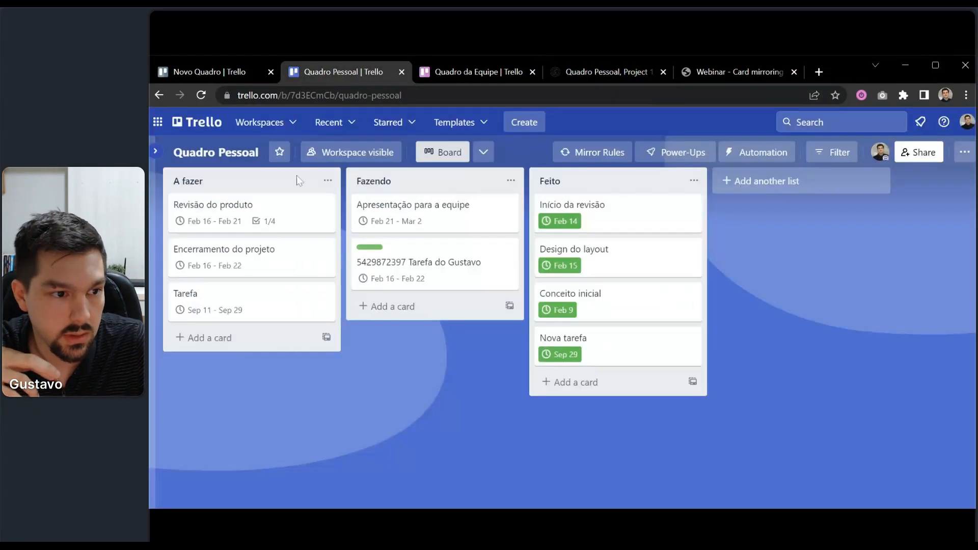
{"action": "left_click", "coordinate": [629, 70]}
{"action": "scroll", "coordinate": [306, 331], "scroll_direction": "down", "scroll_amount": 3}
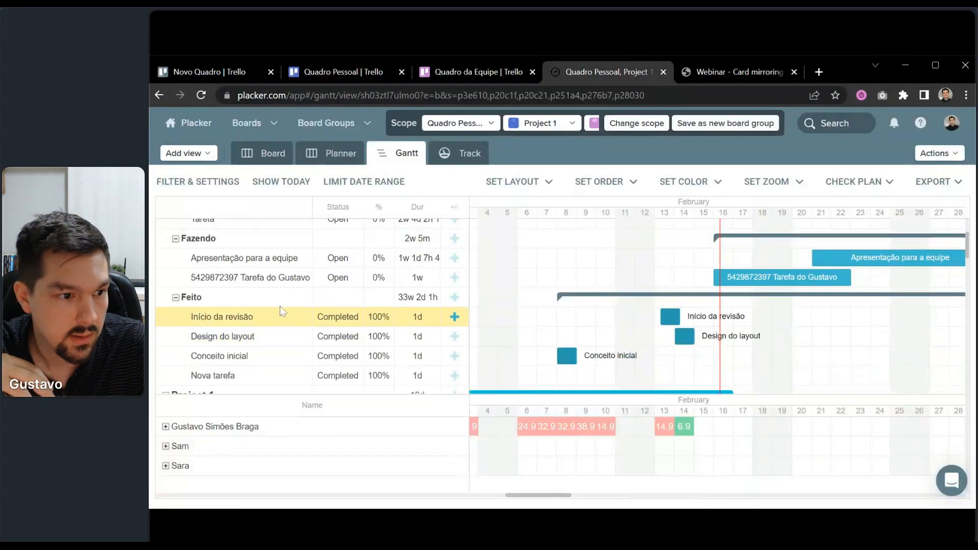
{"action": "scroll", "coordinate": [280, 305], "scroll_direction": "up", "scroll_amount": 3}
{"action": "left_click", "coordinate": [251, 315]}
{"action": "left_click", "coordinate": [790, 170]}
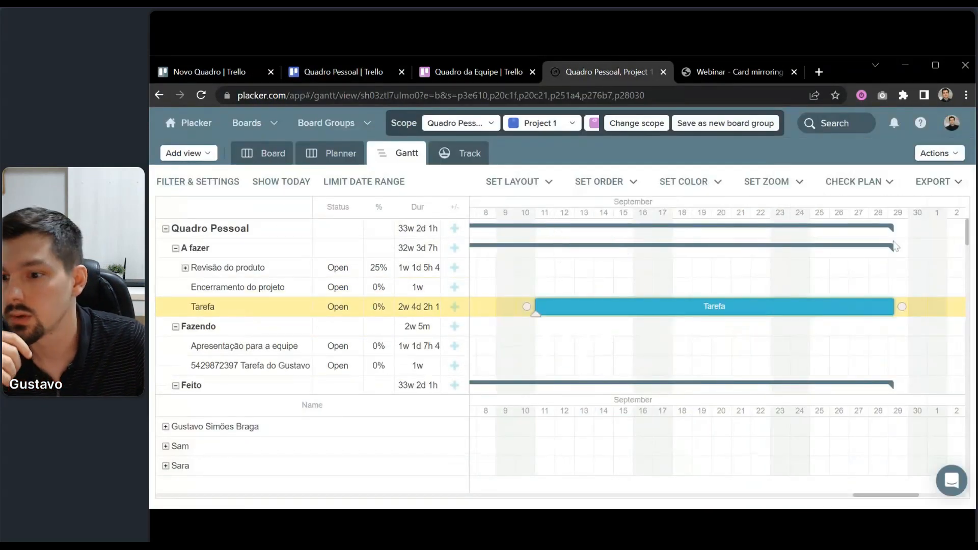
{"action": "left_click_drag", "start_coordinate": [550, 311], "coordinate": [632, 305]}
Verify in Trello that the Tarefa card now shows Sep 14 – Sep 28 dates.
{"action": "left_click", "coordinate": [383, 77]}
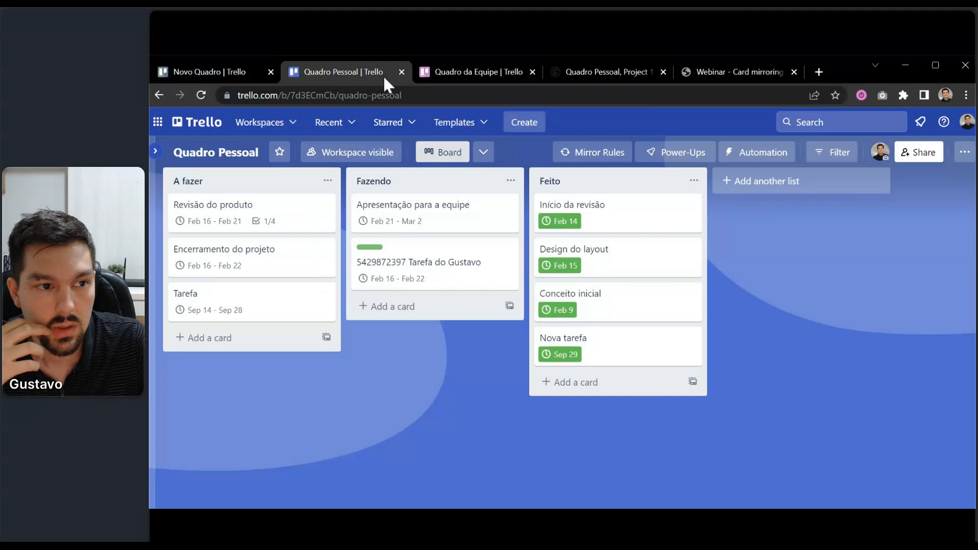
{"action": "left_click", "coordinate": [270, 312]}
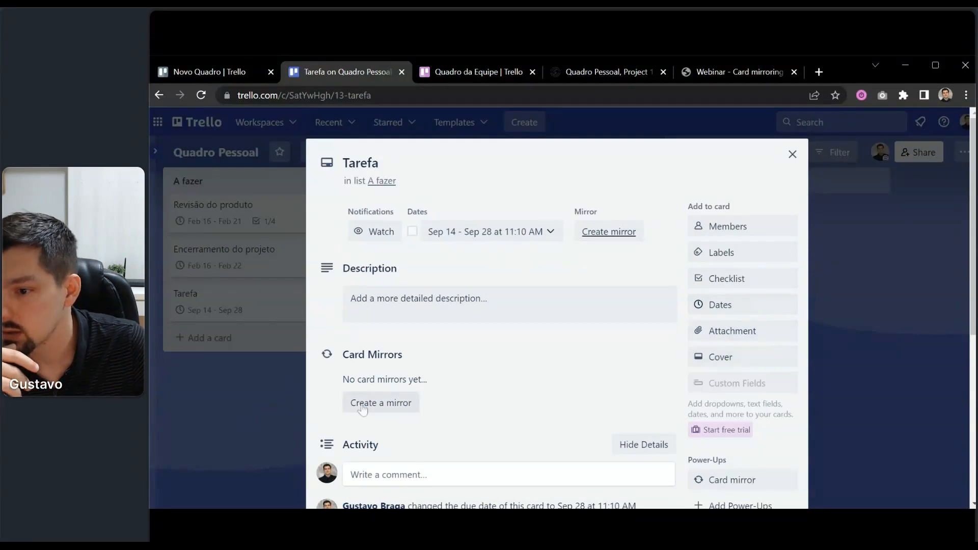
{"action": "left_click", "coordinate": [278, 402]}
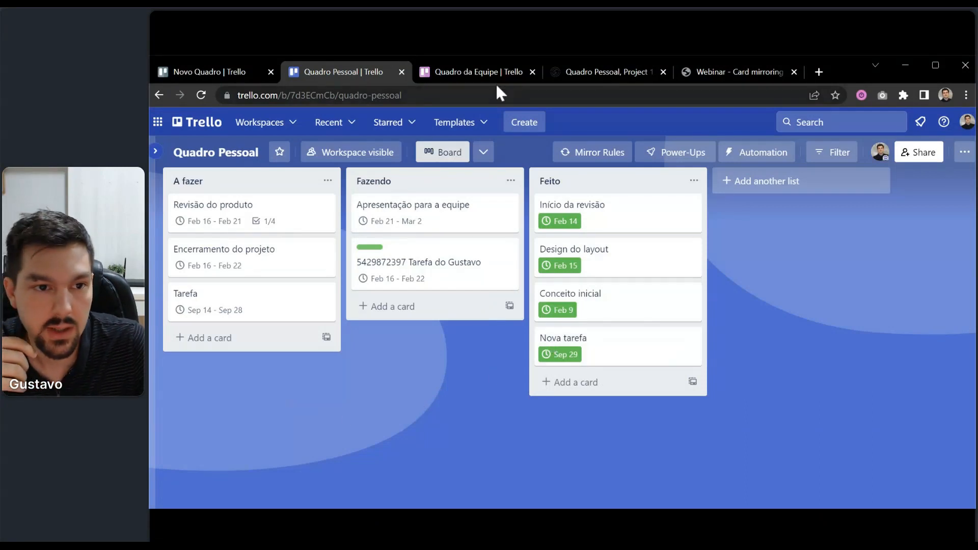
{"action": "left_click", "coordinate": [582, 74]}
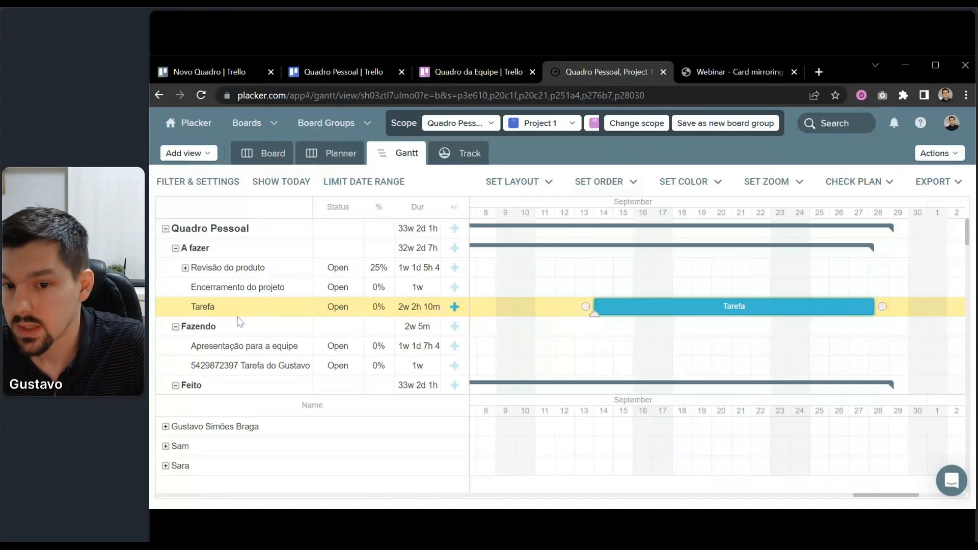
{"action": "left_click", "coordinate": [315, 72]}
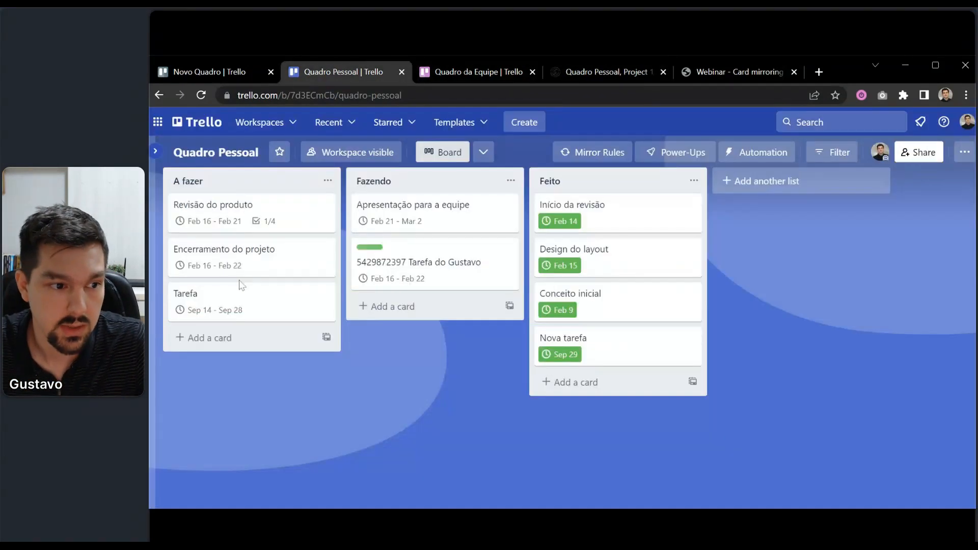
{"action": "left_click", "coordinate": [261, 294]}
{"action": "left_click", "coordinate": [726, 362]}
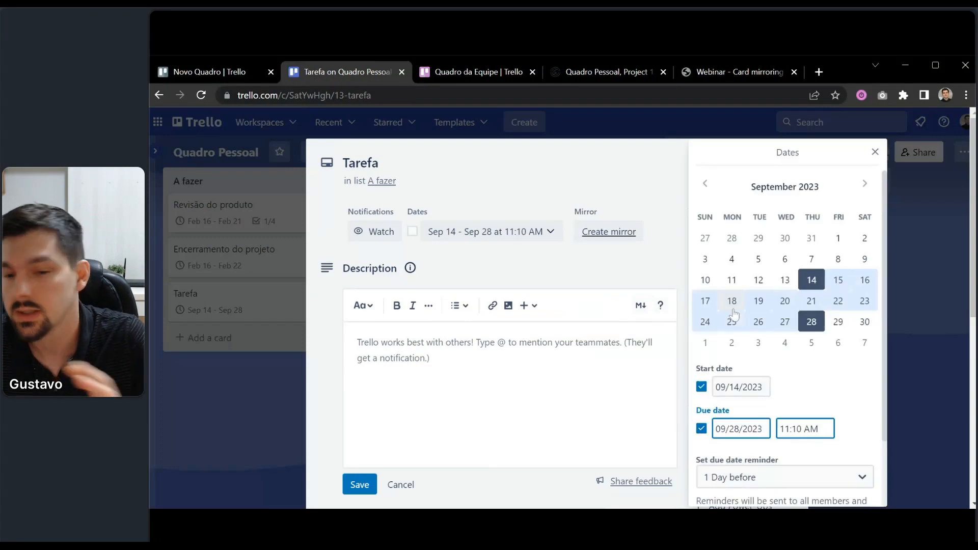
{"action": "left_click", "coordinate": [591, 62]}
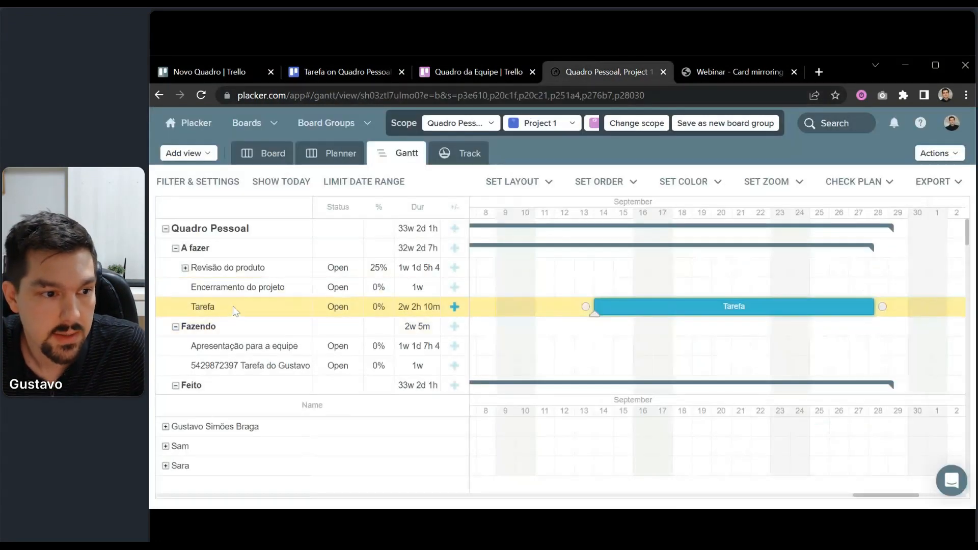
Open the Tarefa card in Placker and set its status to Completed.
{"action": "double_click", "coordinate": [234, 307]}
{"action": "left_click", "coordinate": [713, 263]}
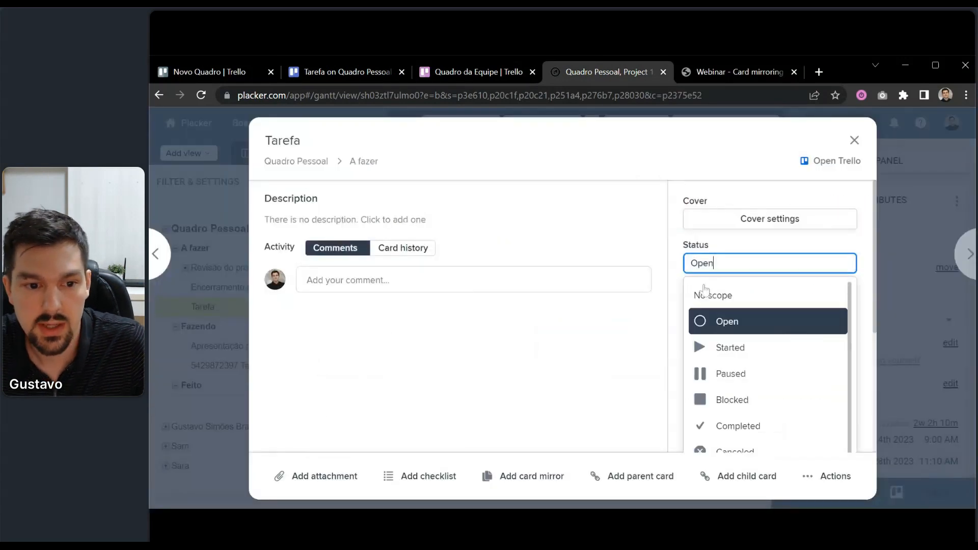
{"action": "left_click", "coordinate": [713, 426]}
{"action": "scroll", "coordinate": [680, 393], "scroll_direction": "down", "scroll_amount": 3}
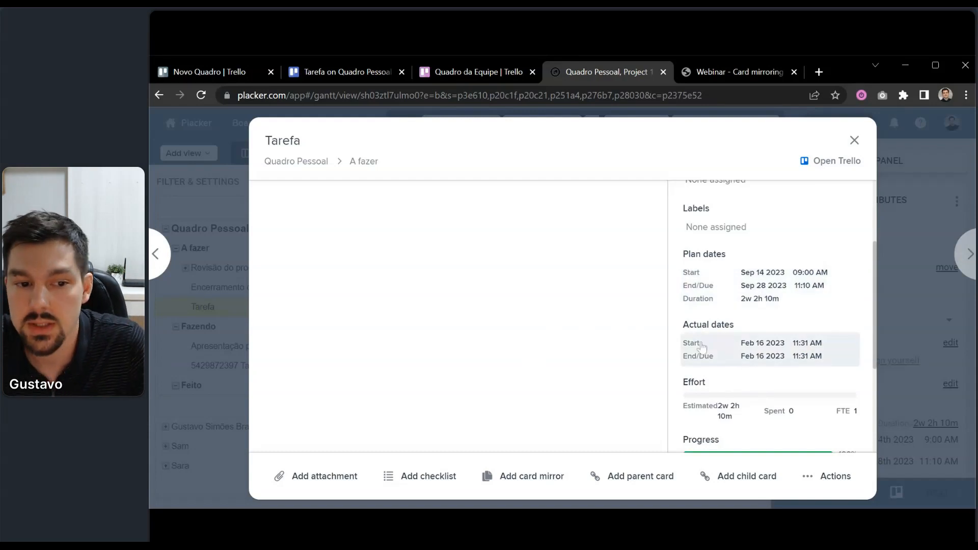
Save Tarefa's actual dates as February 1 to February 15, then close the card.
{"action": "left_click", "coordinate": [748, 358]}
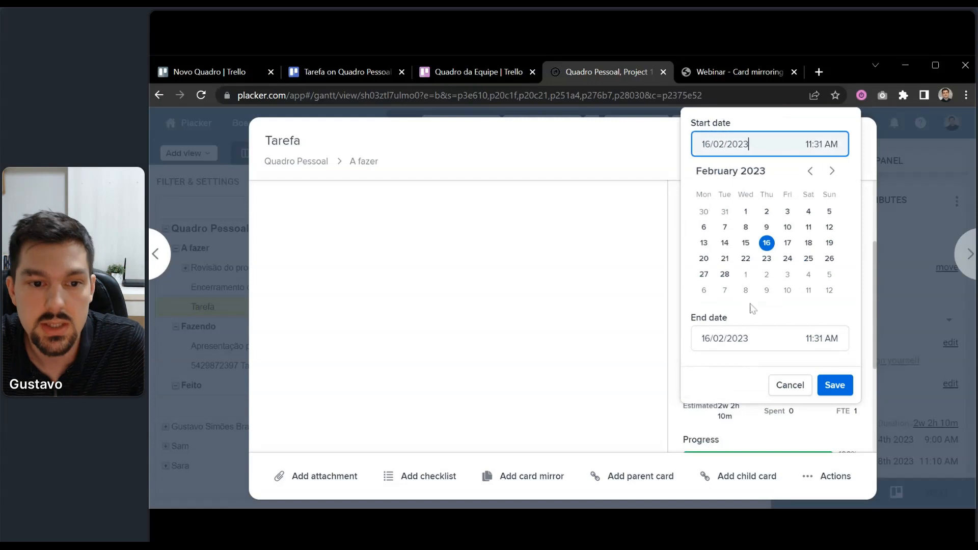
{"action": "left_click", "coordinate": [745, 211]}
{"action": "left_click", "coordinate": [727, 193]}
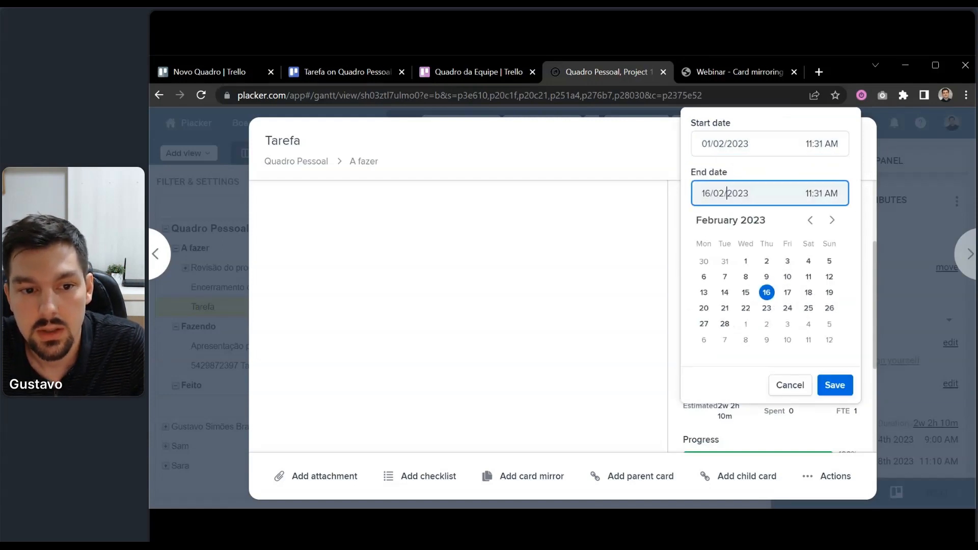
{"action": "left_click", "coordinate": [745, 292]}
{"action": "left_click", "coordinate": [834, 240]}
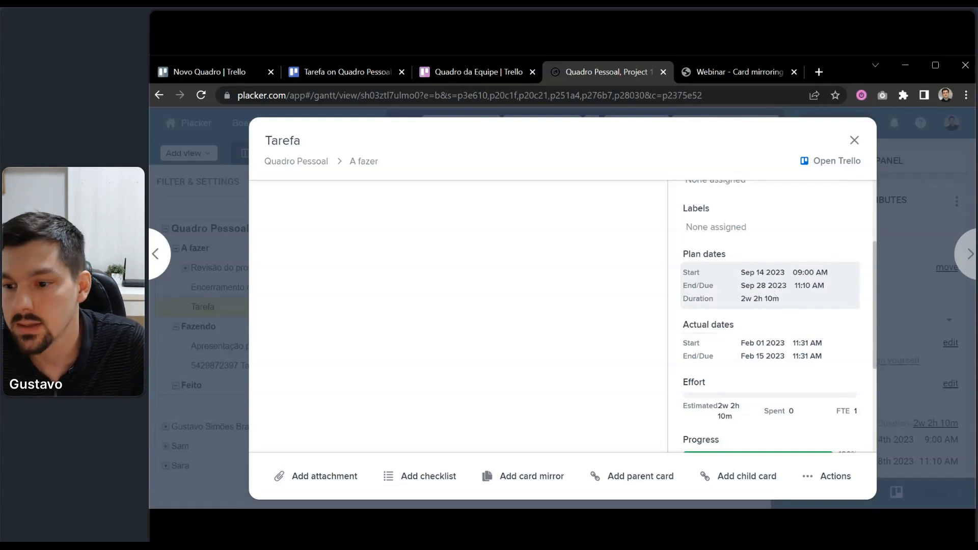
{"action": "left_click", "coordinate": [854, 141]}
{"action": "left_click", "coordinate": [863, 161]}
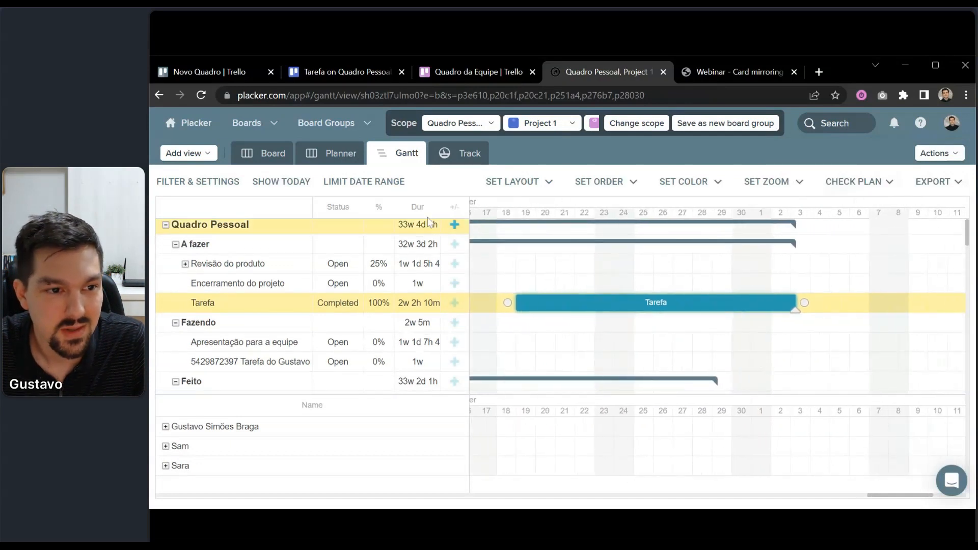
Open Placker's Track dashboard showing the card statistics.
{"action": "left_click", "coordinate": [474, 156]}
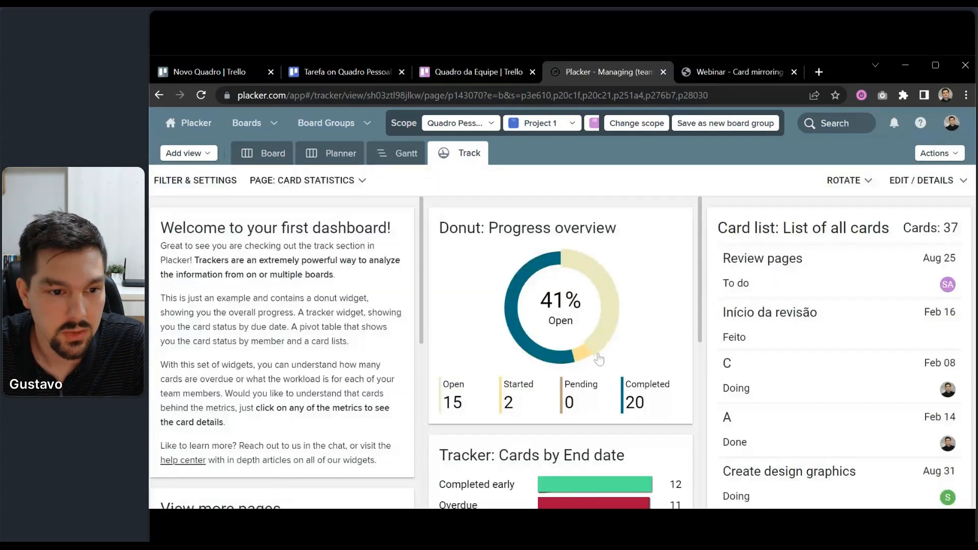
{"action": "scroll", "coordinate": [599, 356], "scroll_direction": "down", "scroll_amount": 3}
{"action": "scroll", "coordinate": [600, 356], "scroll_direction": "up", "scroll_amount": 3}
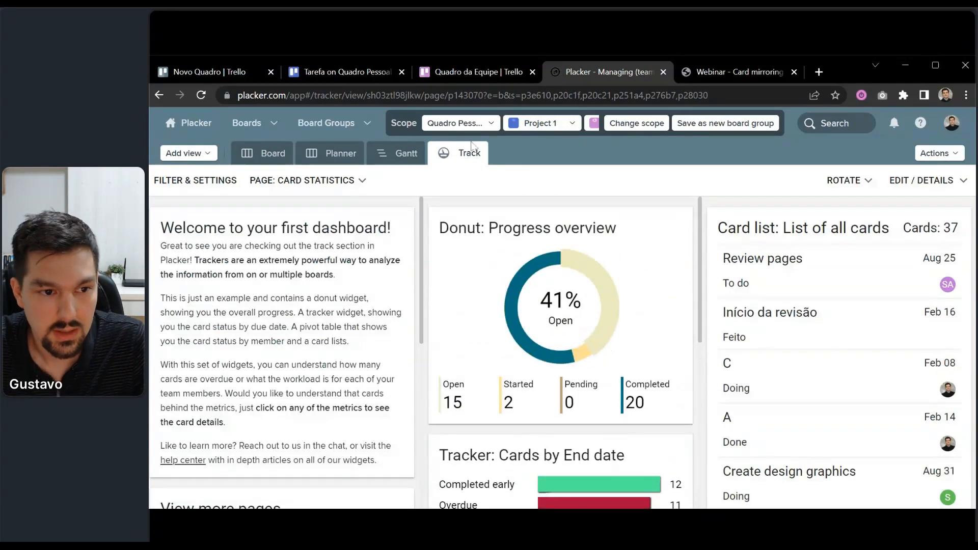
{"action": "scroll", "coordinate": [585, 356], "scroll_direction": "down", "scroll_amount": 4}
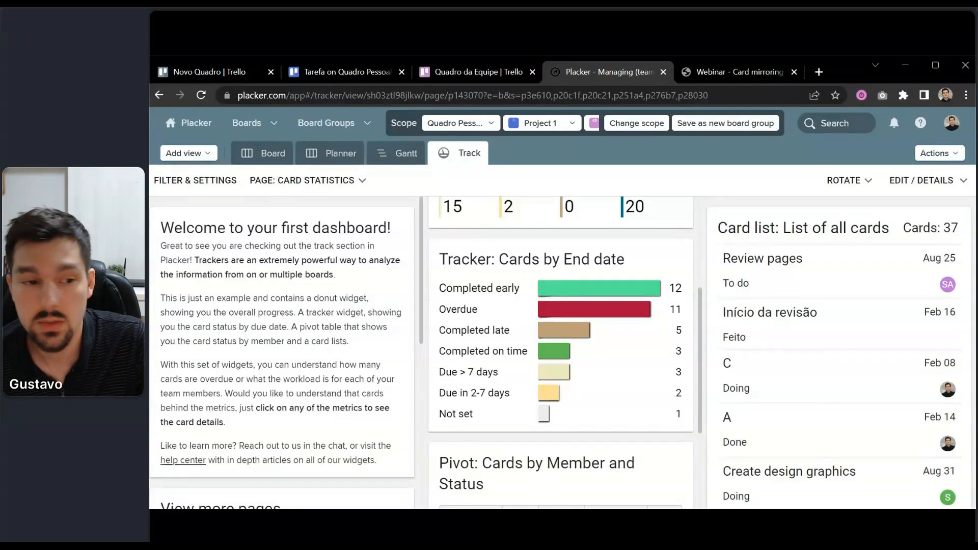
List the cards completed early and review Tarefa's details among them.
{"action": "left_click", "coordinate": [566, 290]}
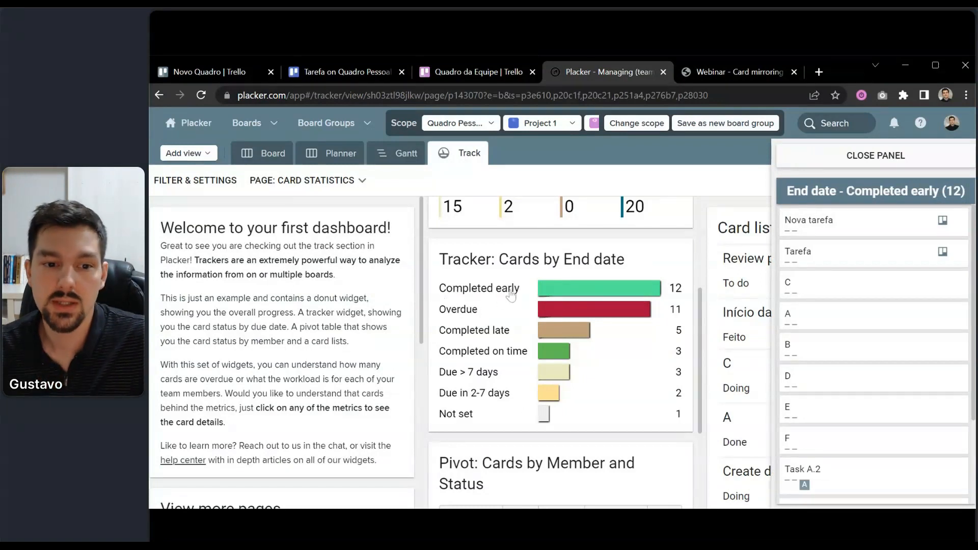
{"action": "left_click", "coordinate": [802, 252]}
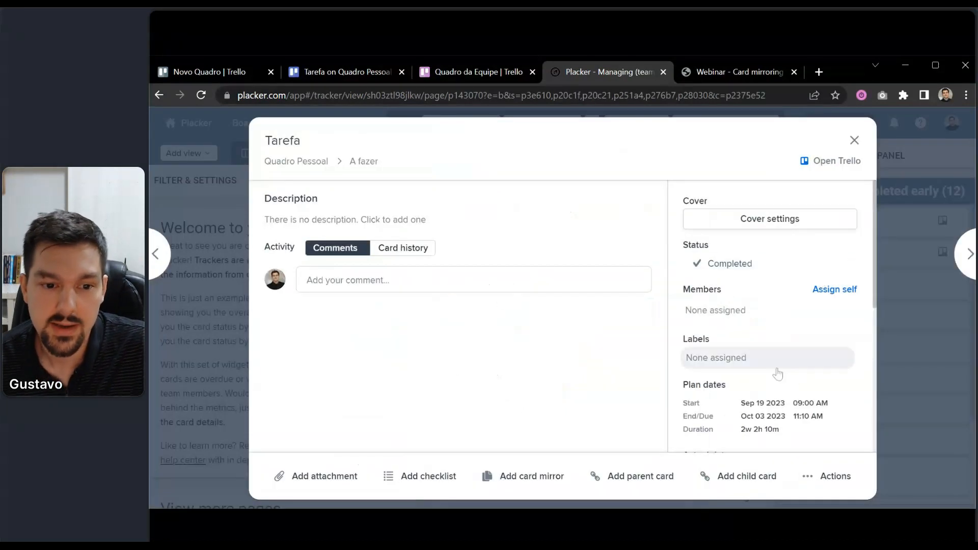
{"action": "scroll", "coordinate": [777, 375], "scroll_direction": "down", "scroll_amount": 1}
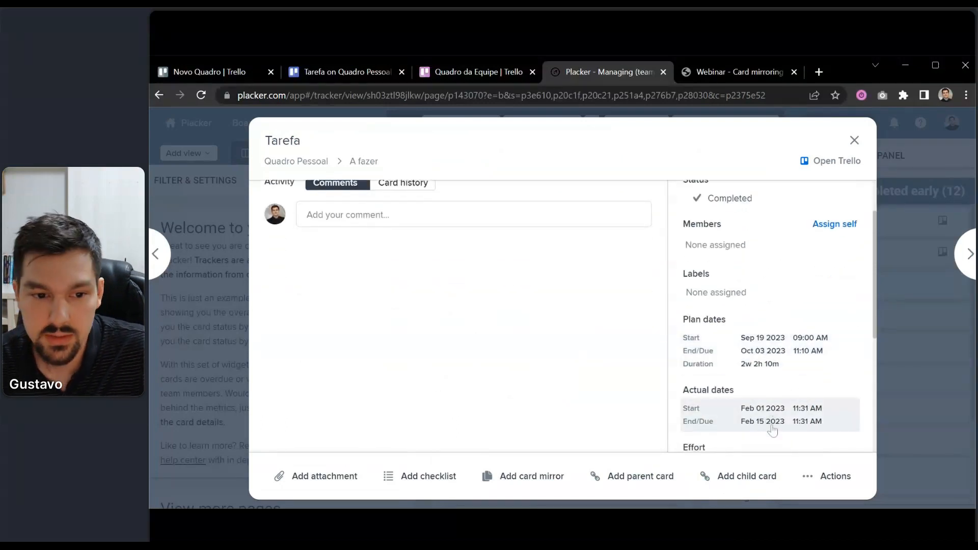
{"action": "left_click", "coordinate": [927, 305]}
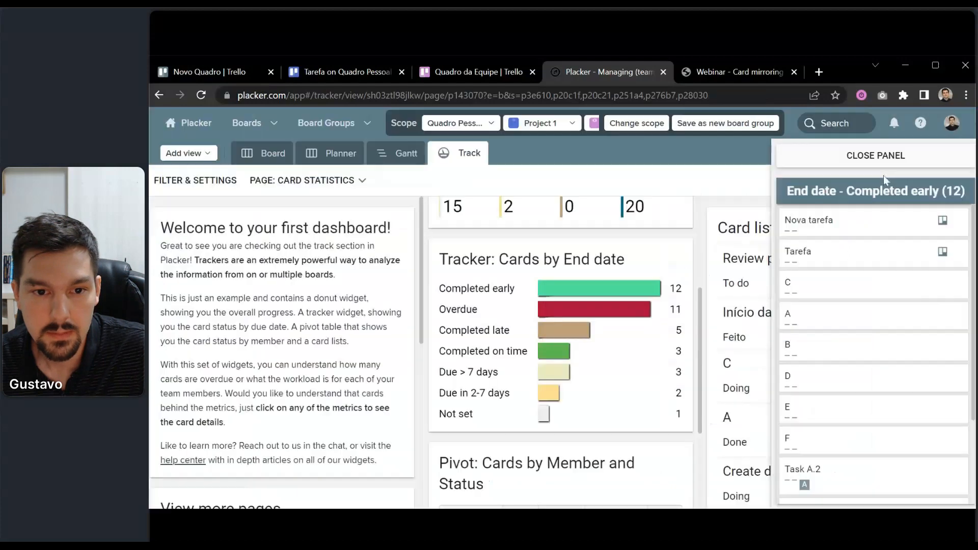
{"action": "left_click", "coordinate": [884, 165]}
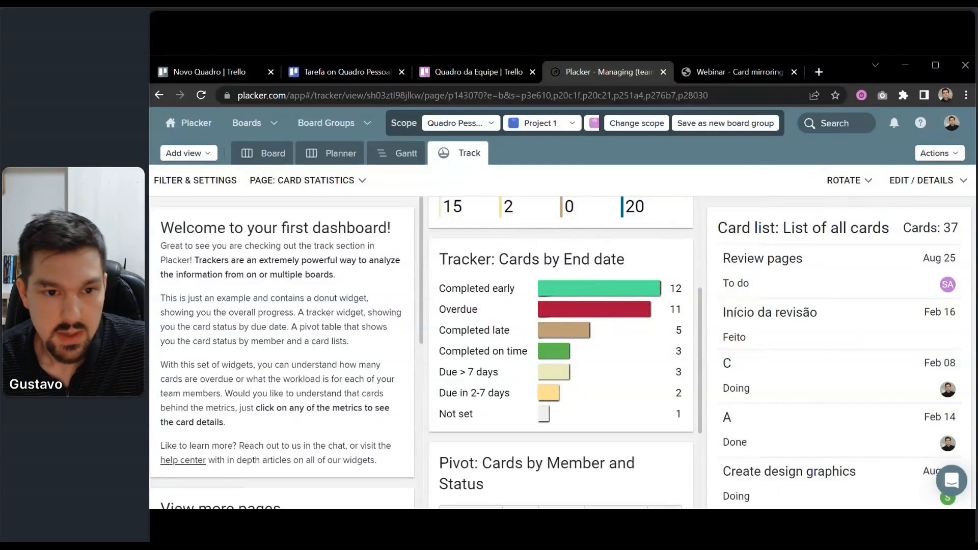
Go to the Placker Help Center in a new browser tab.
{"action": "left_click", "coordinate": [819, 72]}
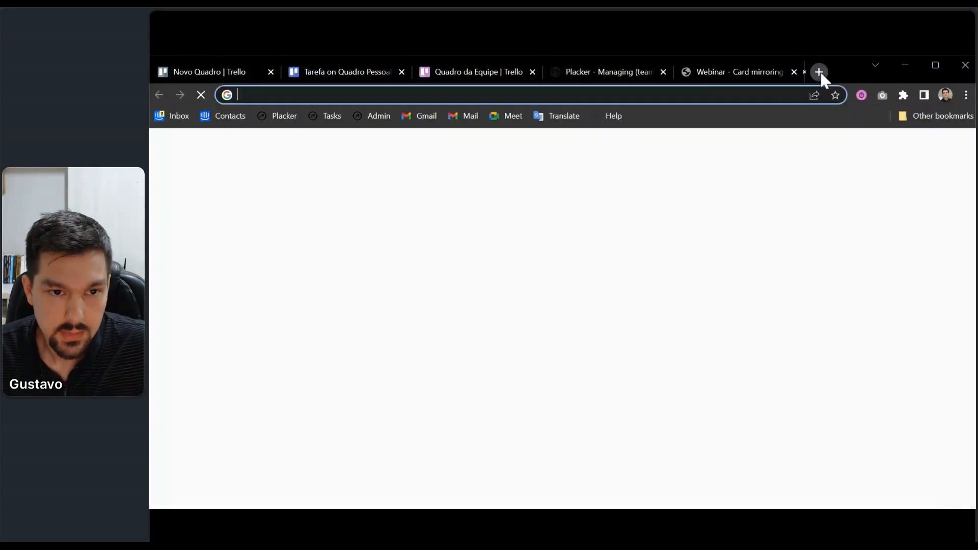
{"action": "type", "text": "help.placker.com"}
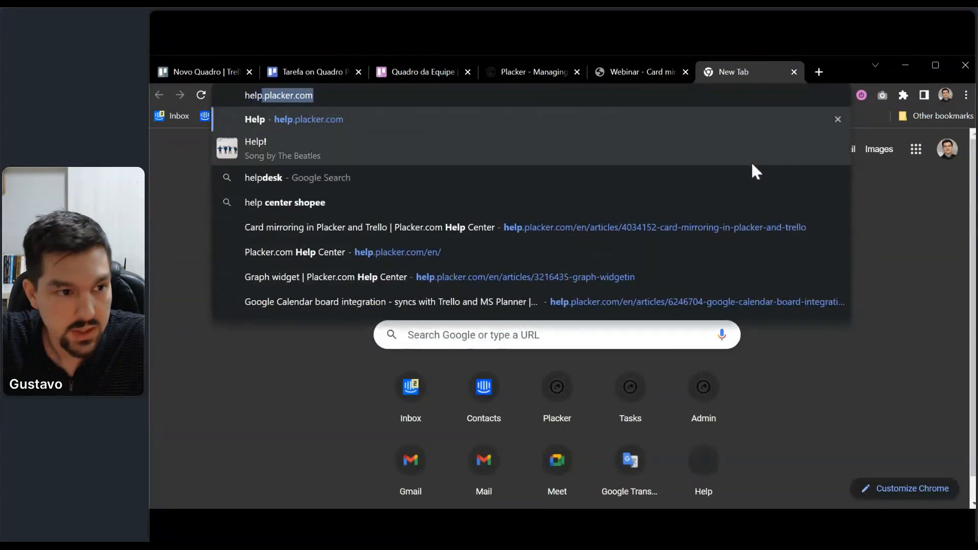
{"action": "key", "text": "Return"}
{"action": "left_click", "coordinate": [375, 94]}
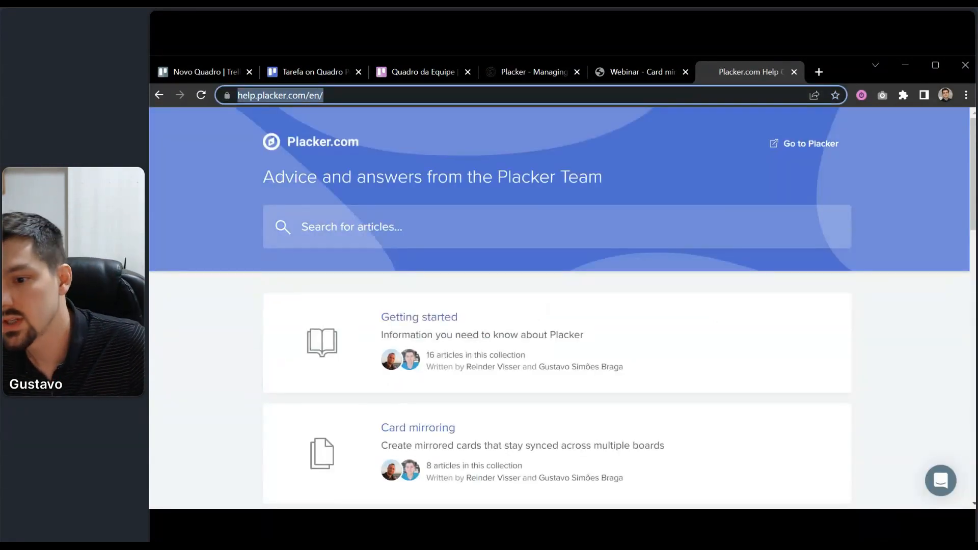
Search 'rules for card mirroring' and read through the Rules for card mirroring article.
{"action": "left_click", "coordinate": [371, 227]}
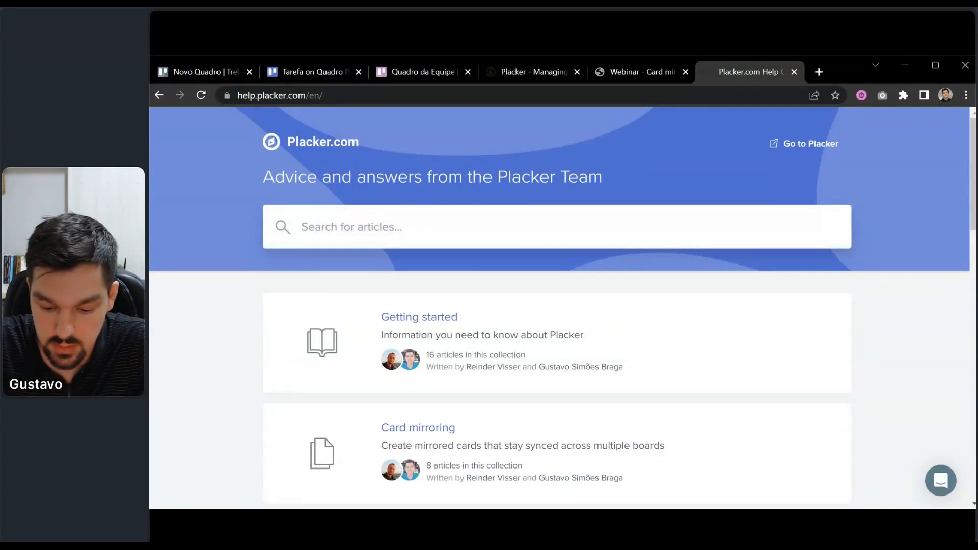
{"action": "type", "text": "rules "}
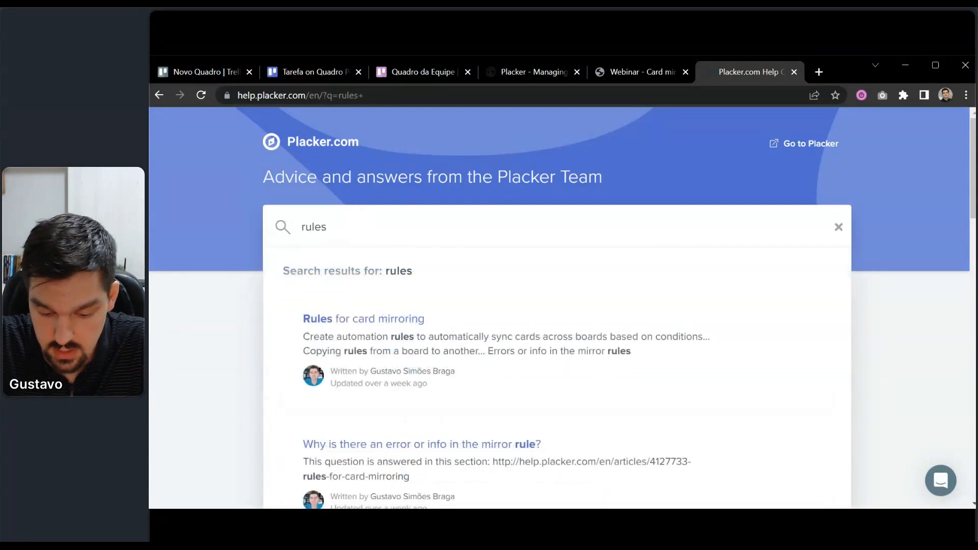
{"action": "type", "text": "for card mirr"}
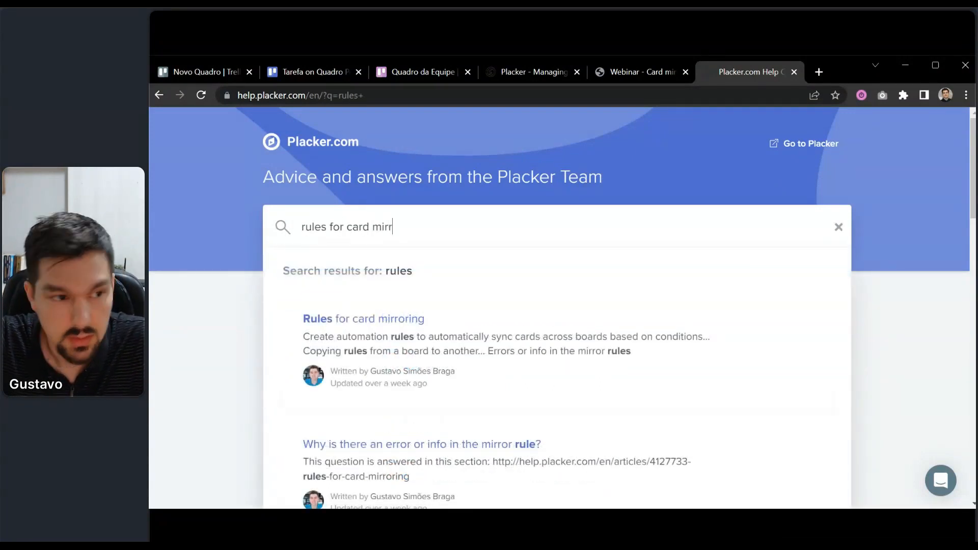
{"action": "type", "text": "oring"}
{"action": "key", "text": "Return"}
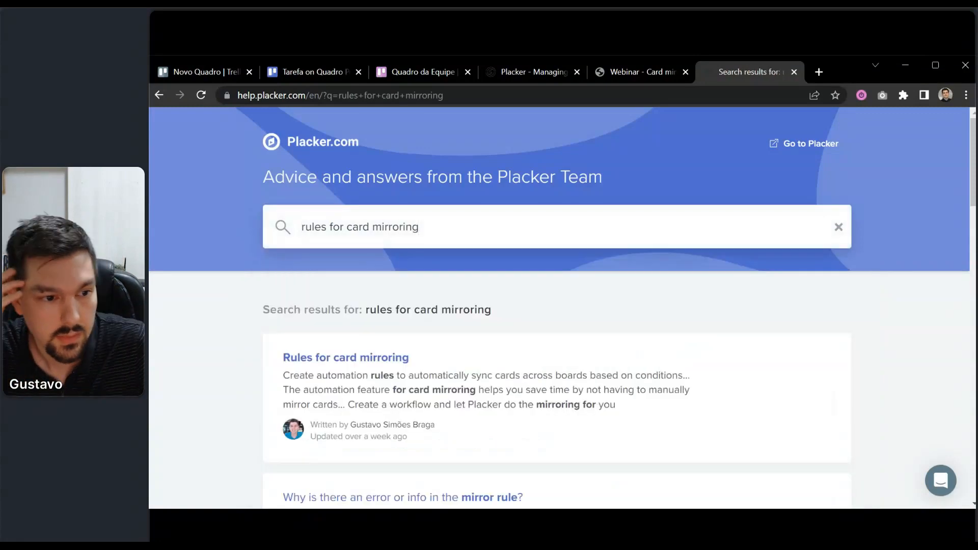
{"action": "left_click", "coordinate": [405, 382]}
{"action": "scroll", "coordinate": [583, 314], "scroll_direction": "down", "scroll_amount": 3}
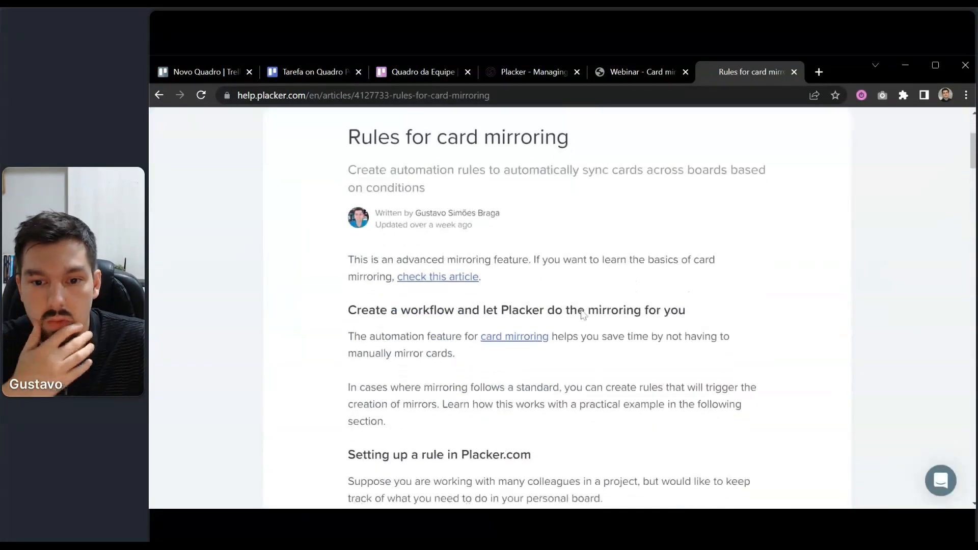
{"action": "scroll", "coordinate": [583, 314], "scroll_direction": "down", "scroll_amount": 12}
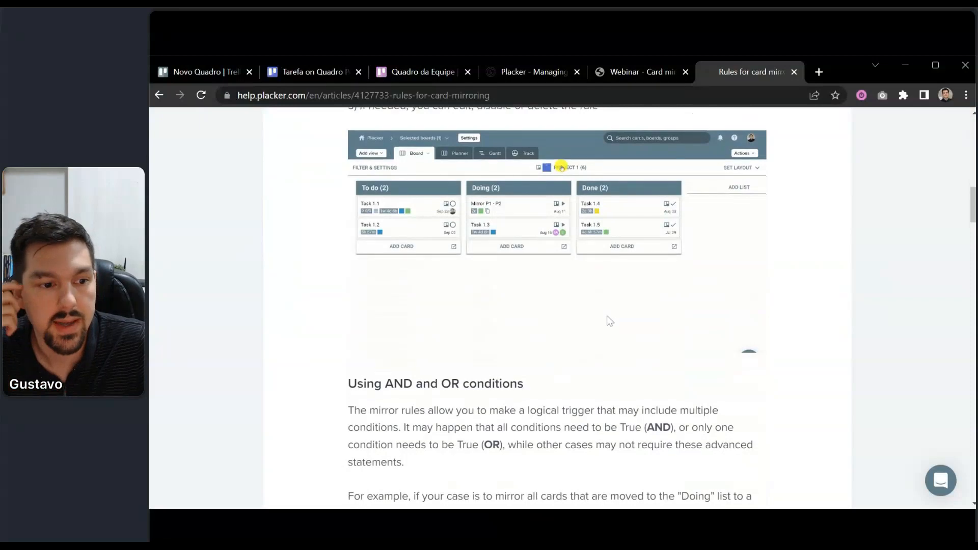
{"action": "scroll", "coordinate": [610, 321], "scroll_direction": "down", "scroll_amount": 15}
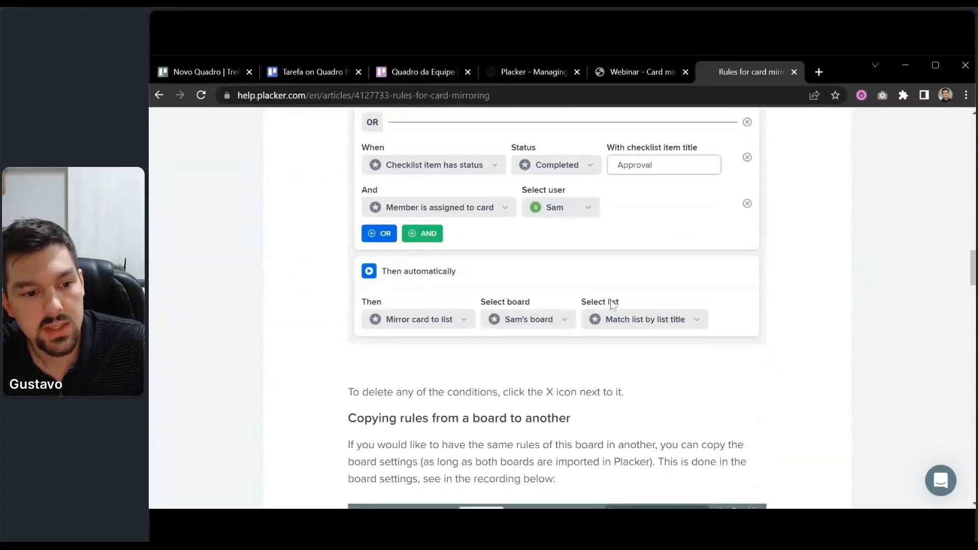
{"action": "scroll", "coordinate": [613, 303], "scroll_direction": "down", "scroll_amount": 1}
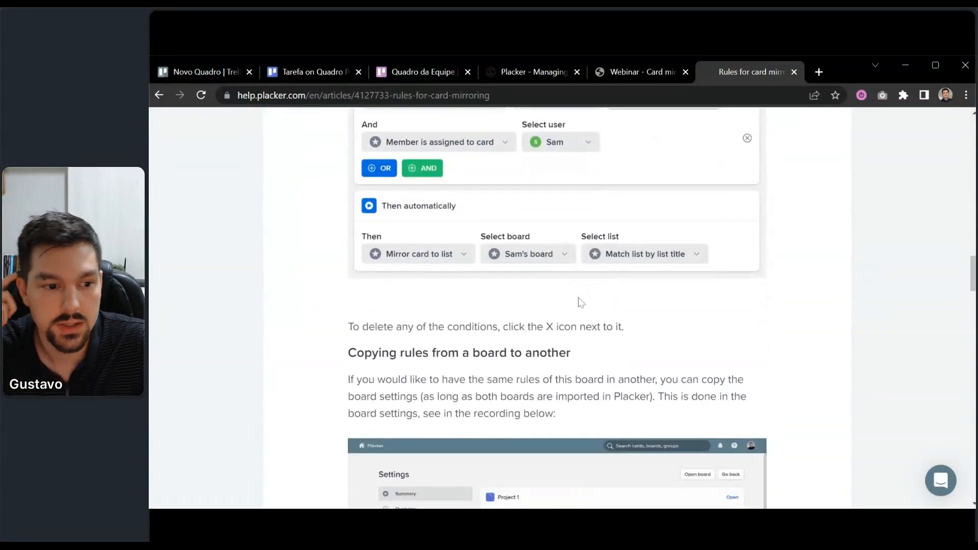
{"action": "scroll", "coordinate": [581, 301], "scroll_direction": "down", "scroll_amount": 3}
{"action": "scroll", "coordinate": [603, 275], "scroll_direction": "up", "scroll_amount": 12}
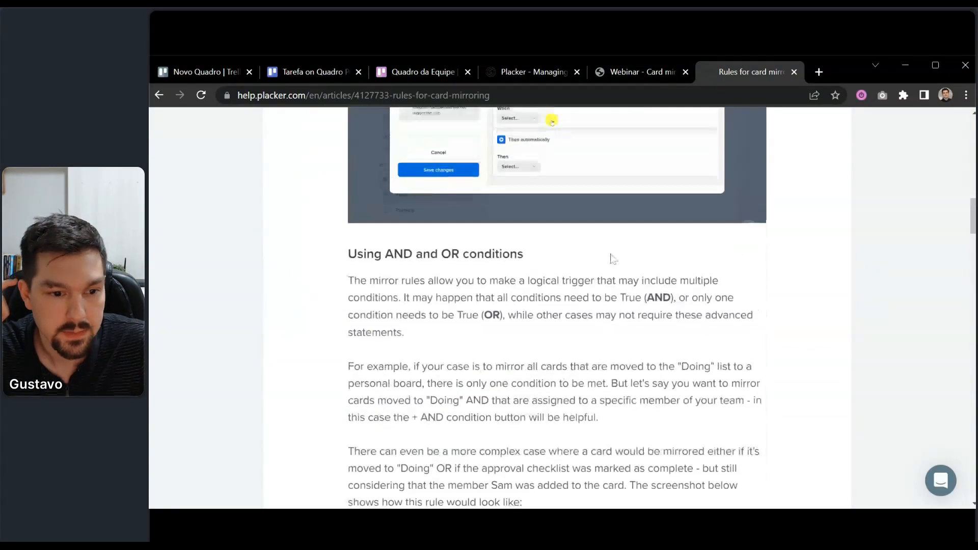
{"action": "scroll", "coordinate": [613, 259], "scroll_direction": "up", "scroll_amount": 20}
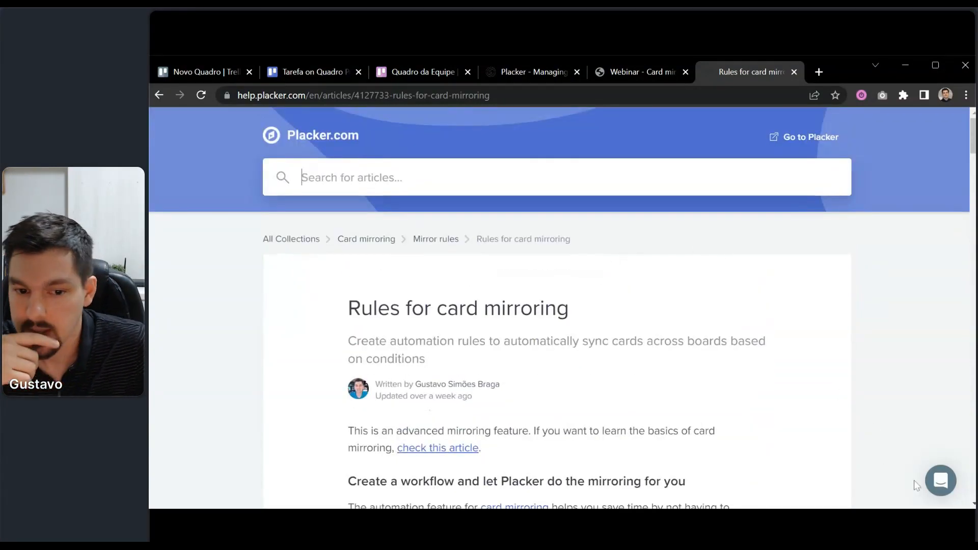
{"action": "left_click", "coordinate": [941, 480]}
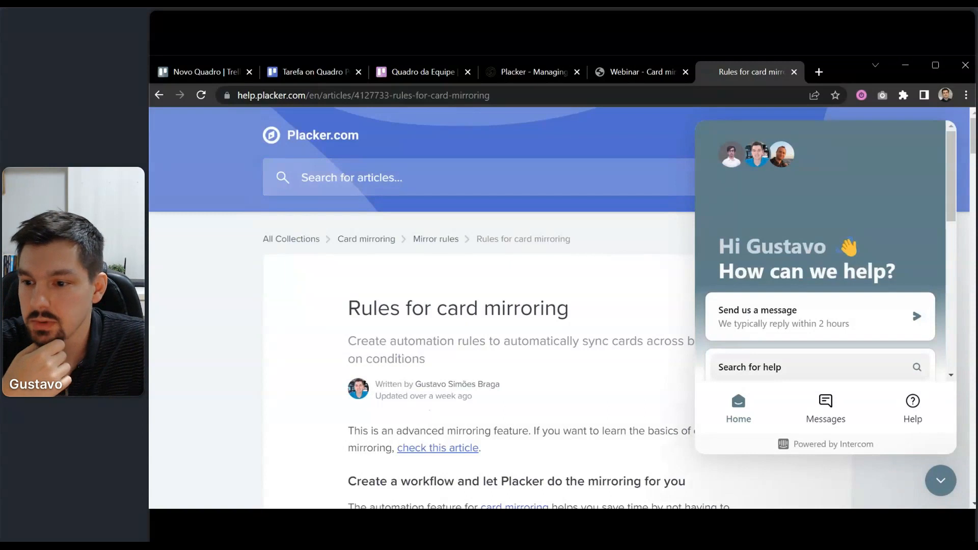
{"action": "left_click", "coordinate": [916, 317]}
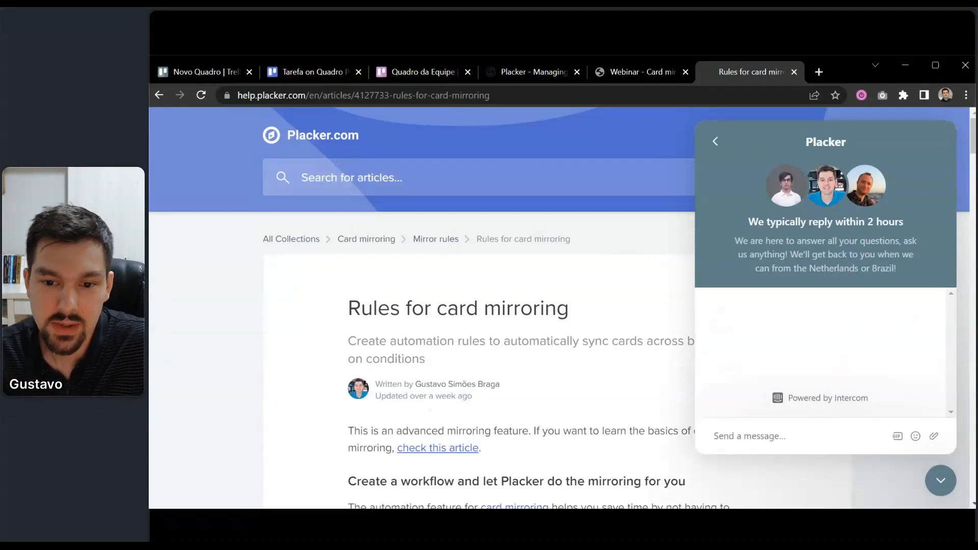
{"action": "left_click", "coordinate": [940, 481]}
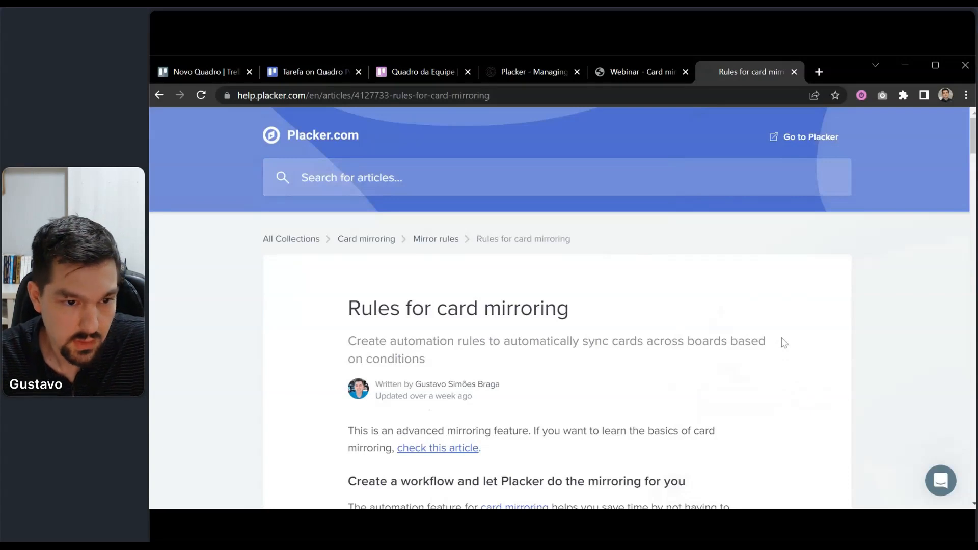
{"action": "left_click", "coordinate": [937, 486]}
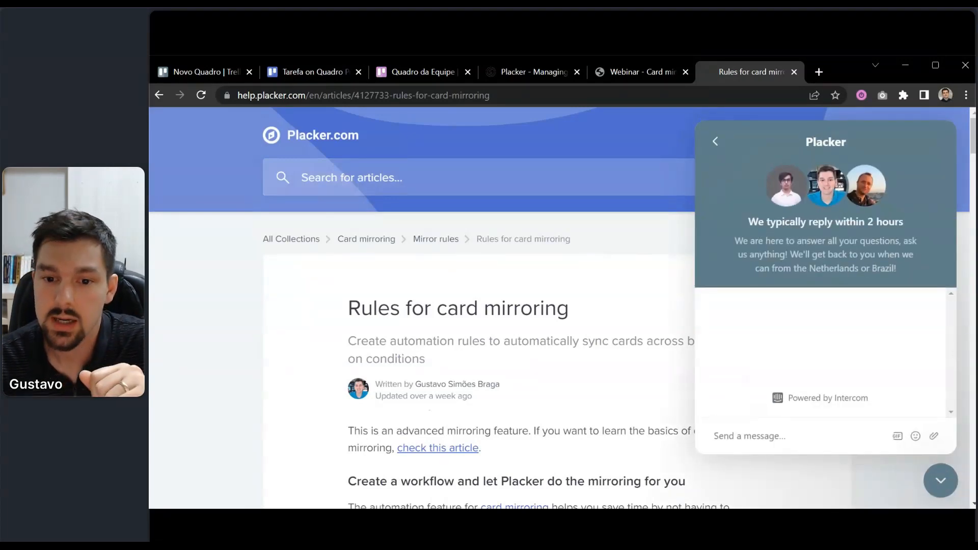
{"action": "left_click", "coordinate": [940, 471]}
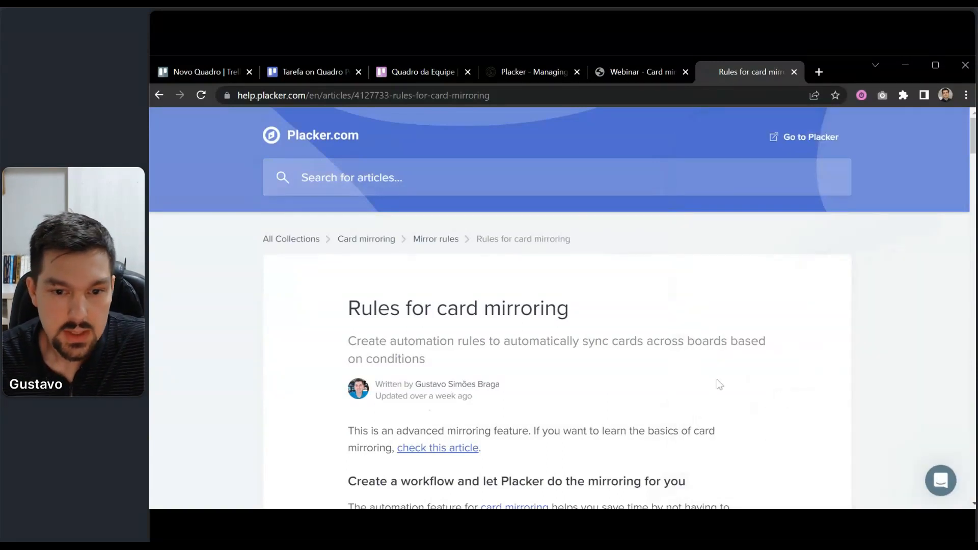
Open the Tarefa card's dates in Trello and leave them unchanged at Sep 19 – Oct 3.
{"action": "left_click", "coordinate": [293, 74]}
{"action": "left_click", "coordinate": [581, 285]}
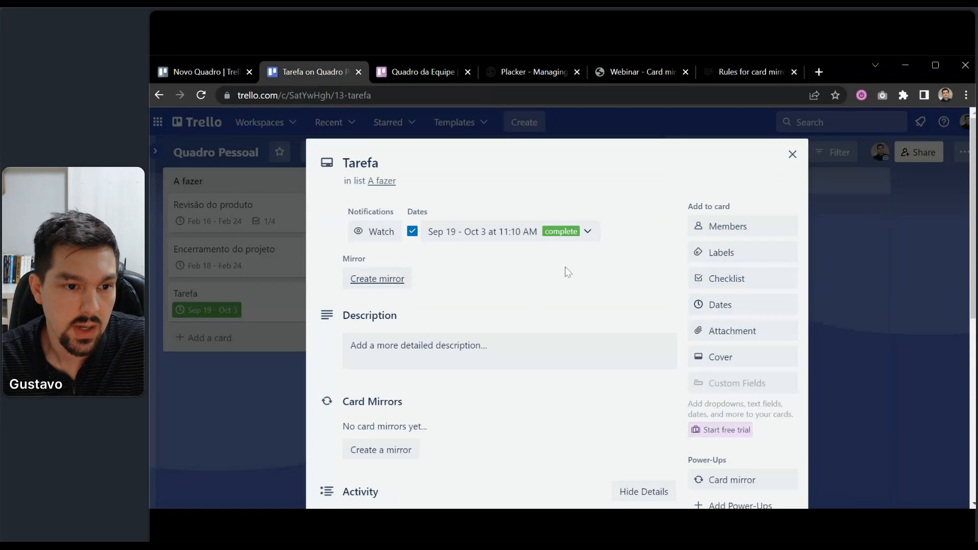
{"action": "left_click", "coordinate": [501, 238]}
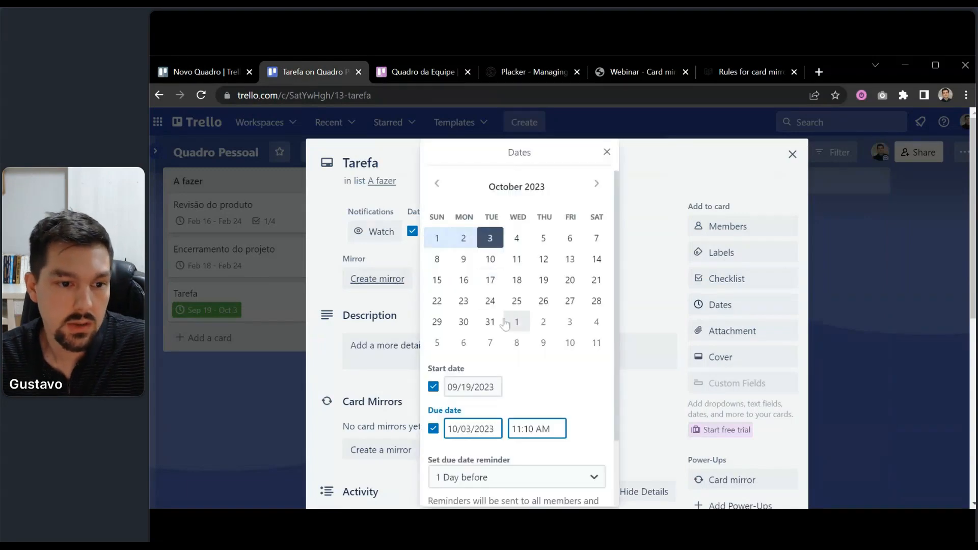
{"action": "left_click", "coordinate": [517, 280]}
{"action": "left_click", "coordinate": [637, 312]}
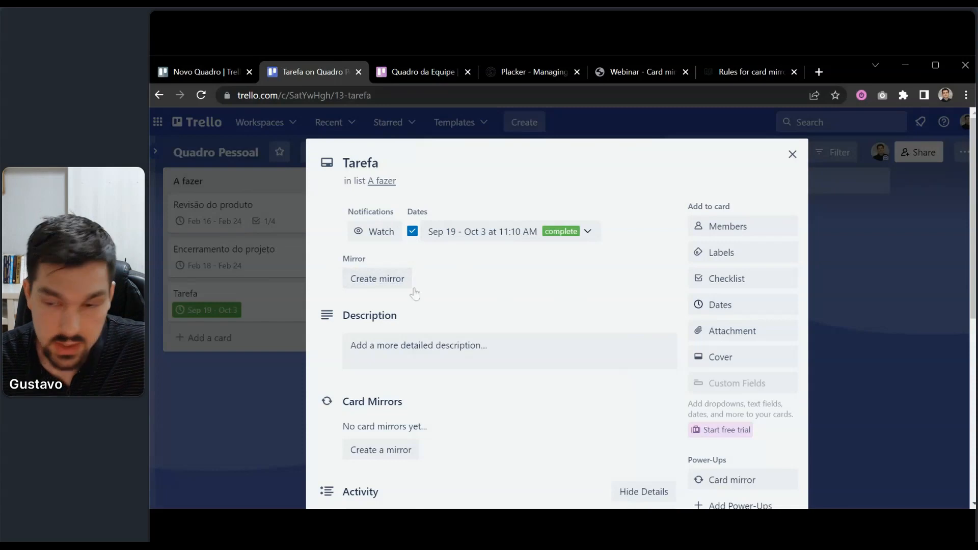
Reopen the Tarefa card and select its URL in the address bar.
{"action": "left_click", "coordinate": [185, 209]}
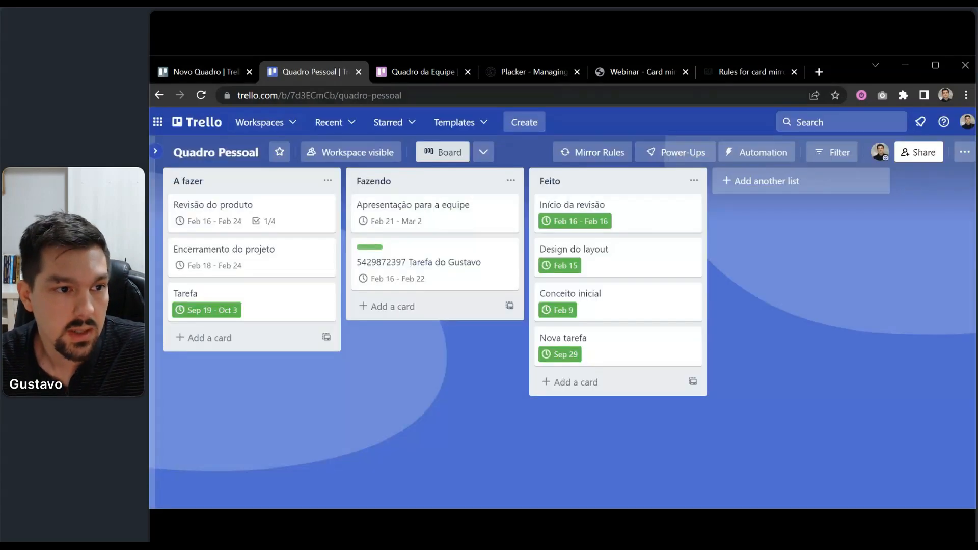
{"action": "left_click", "coordinate": [275, 307]}
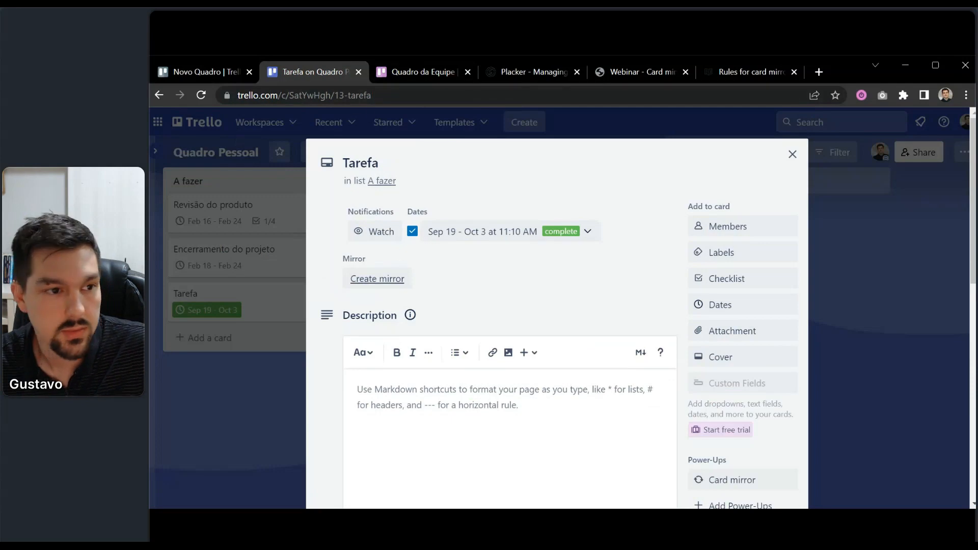
{"action": "left_click", "coordinate": [352, 96]}
{"action": "key", "text": "ctrl+c"}
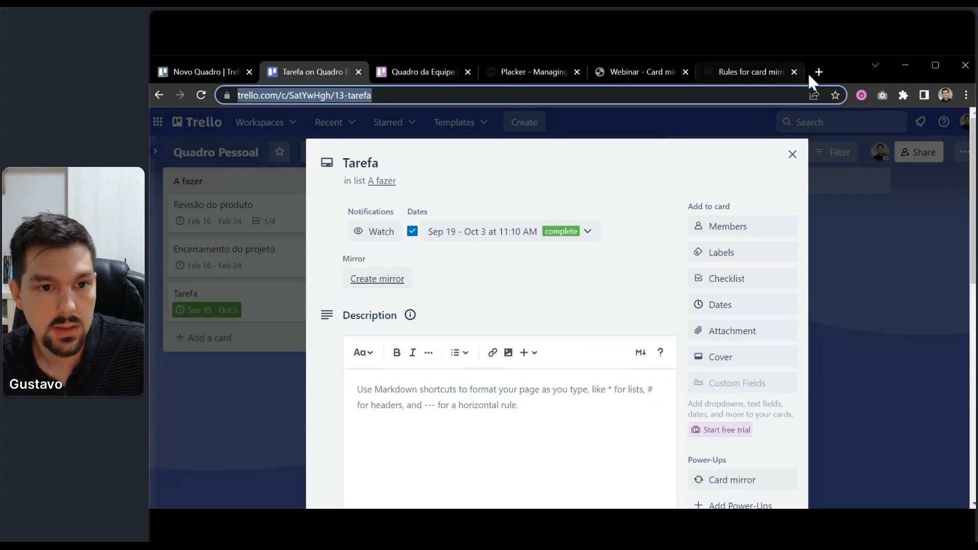
Paste the Tarefa card's Trello URL into the Placker support chat, then return to Trello.
{"action": "left_click", "coordinate": [733, 66]}
{"action": "left_click", "coordinate": [941, 480]}
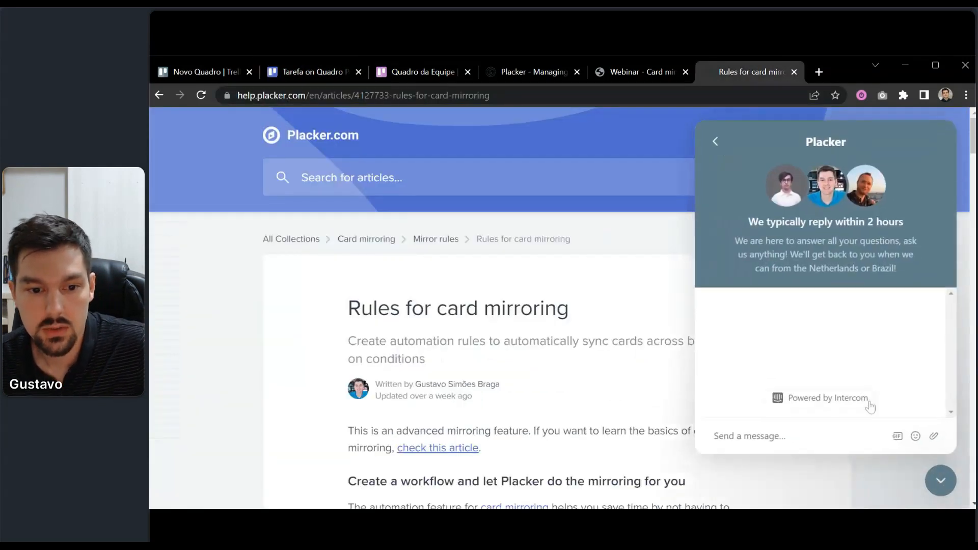
{"action": "key", "text": "ctrl+v"}
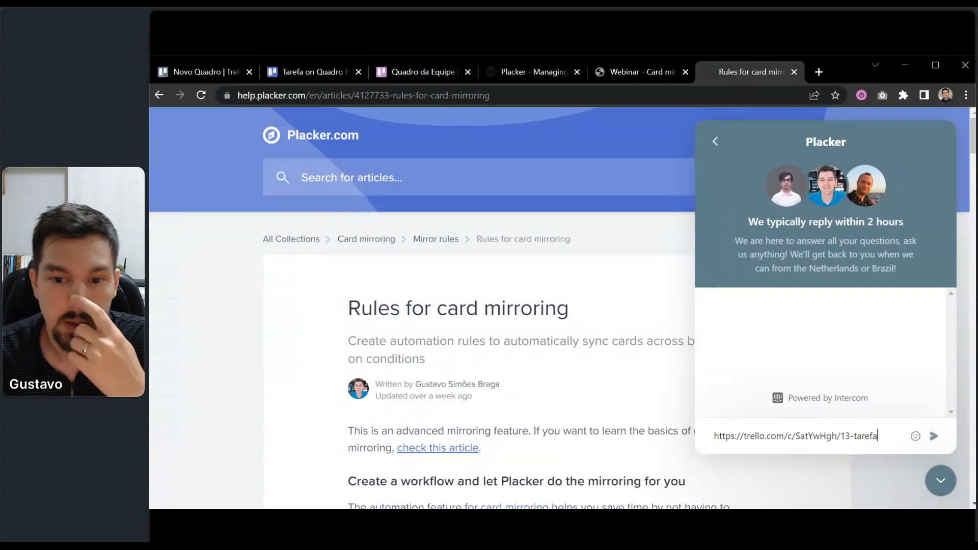
{"action": "left_click", "coordinate": [947, 488]}
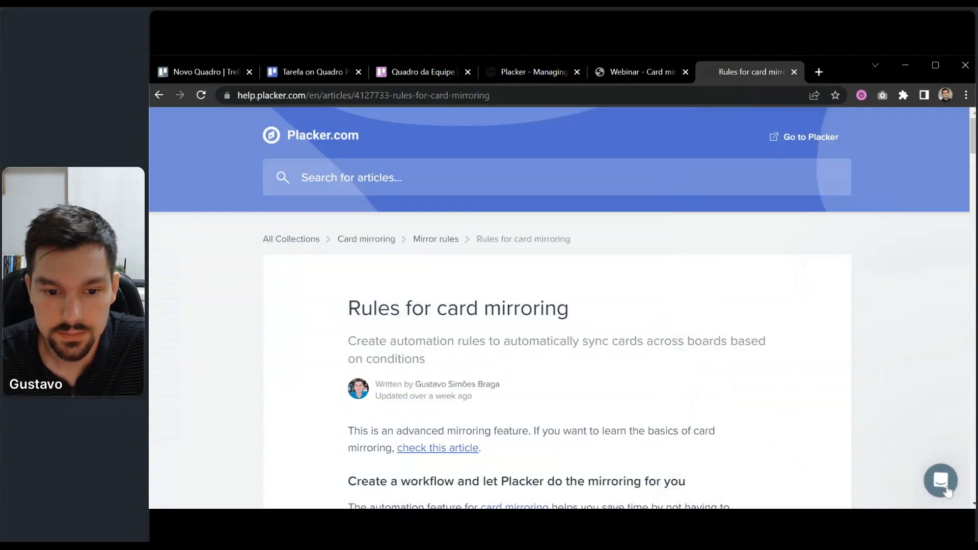
{"action": "left_click", "coordinate": [343, 71]}
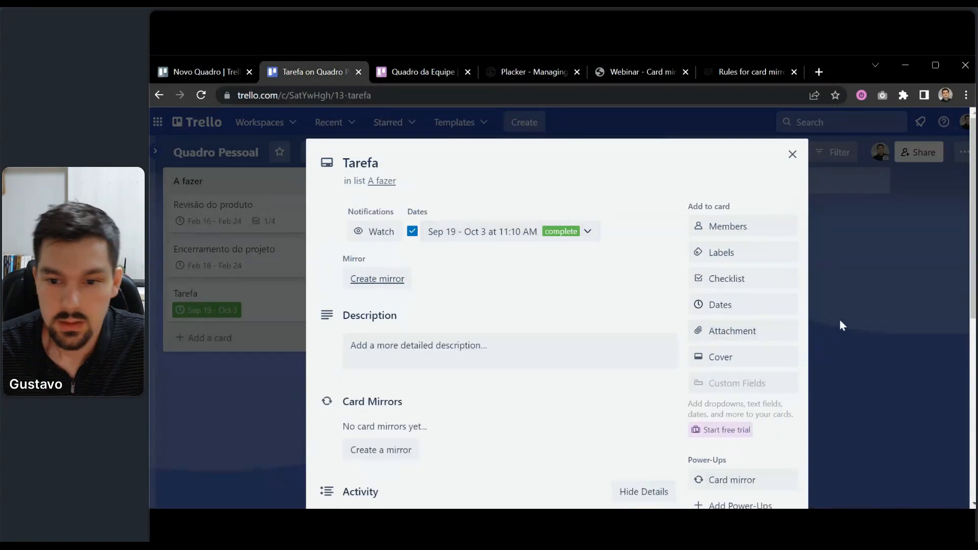